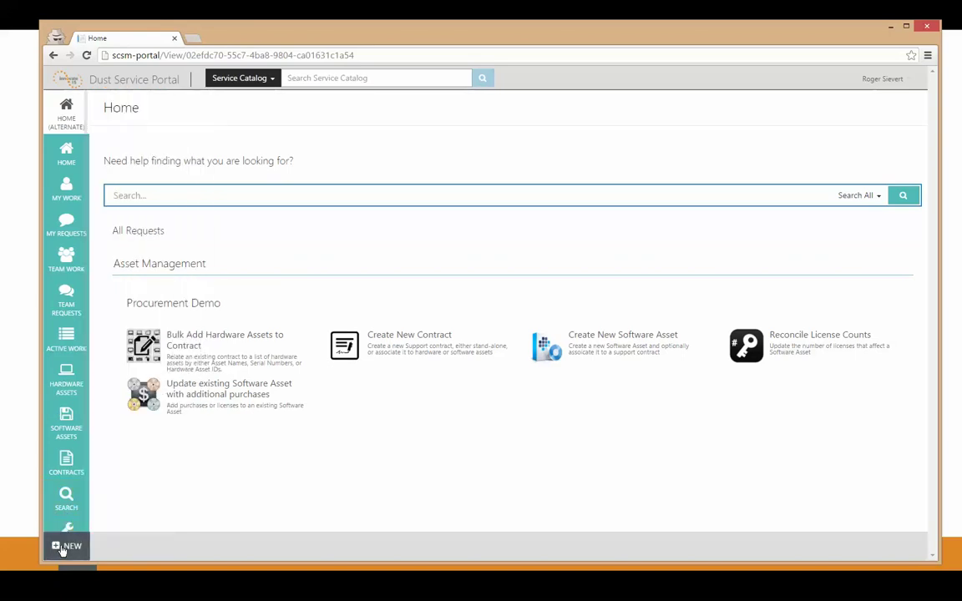
# Step: Start a new software asset record from the asset management options
pyautogui.click(66, 546)
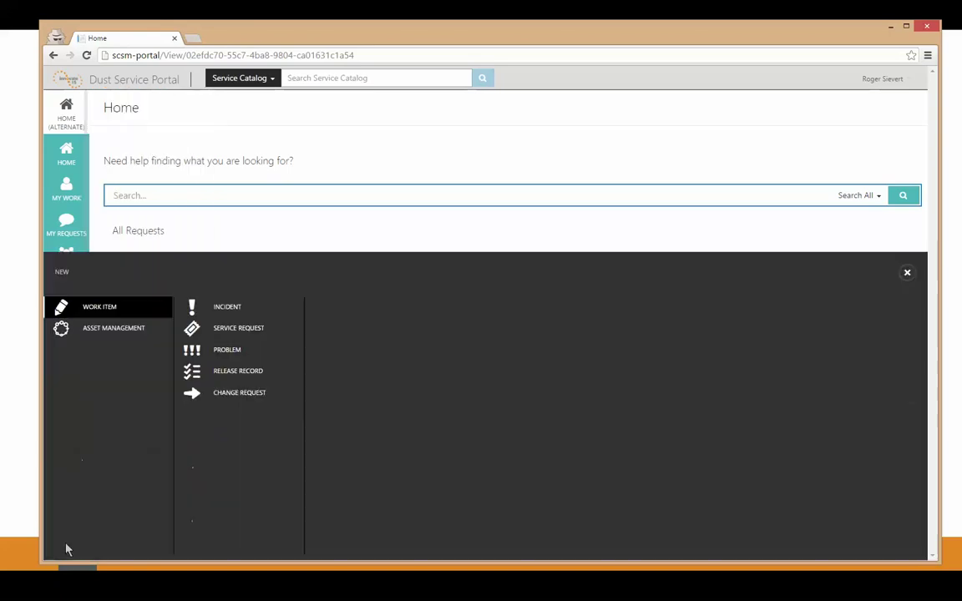
pyautogui.click(131, 311)
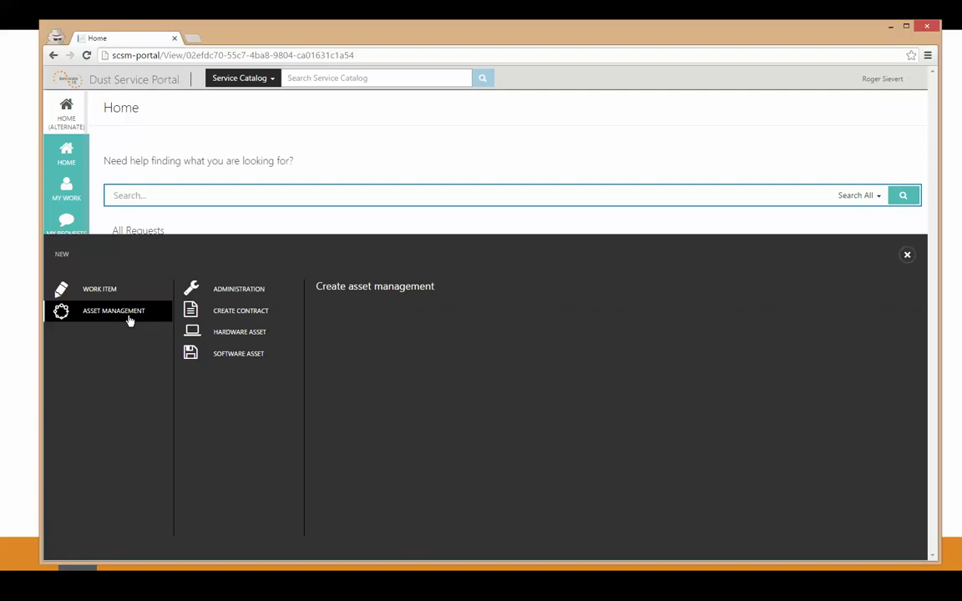
pyautogui.click(255, 357)
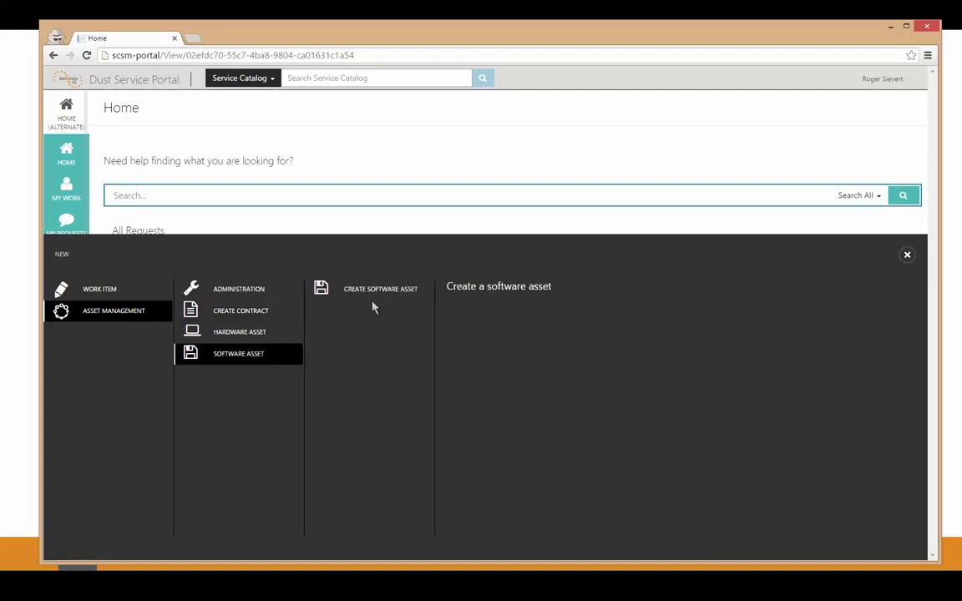
pyautogui.click(380, 300)
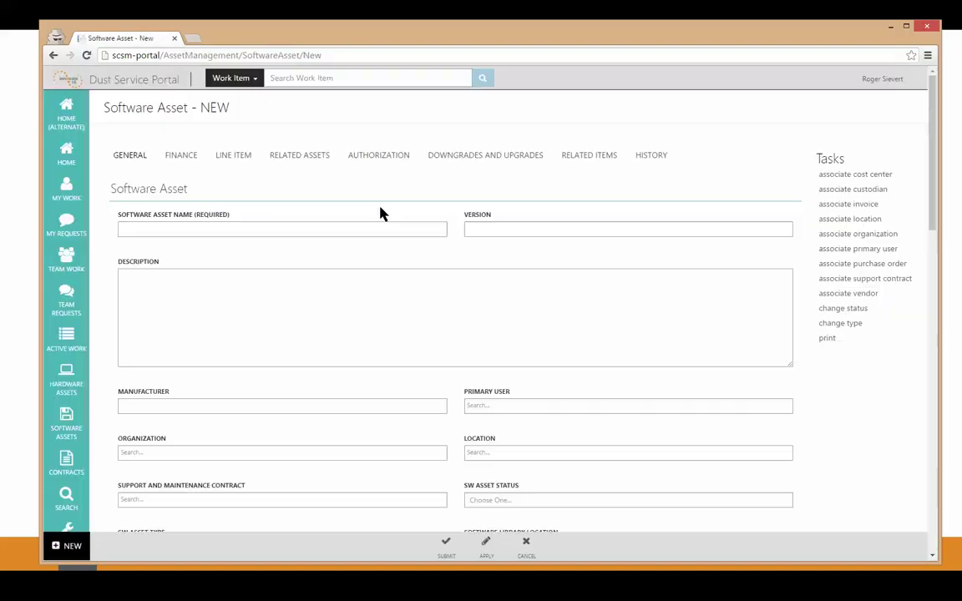
# Step: Name the software asset TextPad and use the same text as its description
pyautogui.click(330, 228)
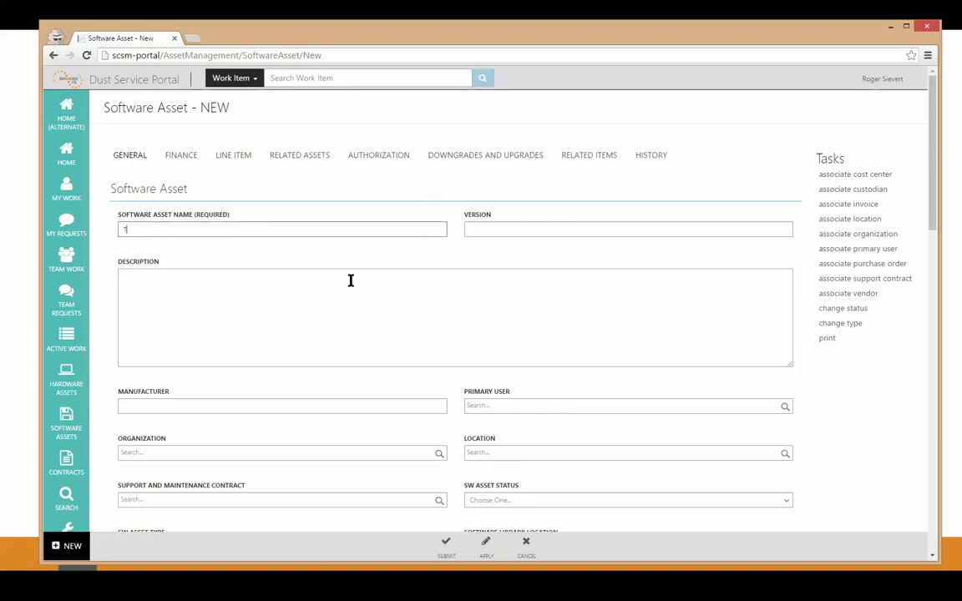
pyautogui.write('TextPad')
pyautogui.hotkey('ctrl', 'a')
pyautogui.hotkey('ctrl', 'c')
pyautogui.click(373, 340)
pyautogui.hotkey('ctrl', 'v')
# Step: Set the software asset's status to Approved and its type to Tracking/No License
pyautogui.scroll(-1, 391, 318)
pyautogui.scroll(-1, 409, 350)
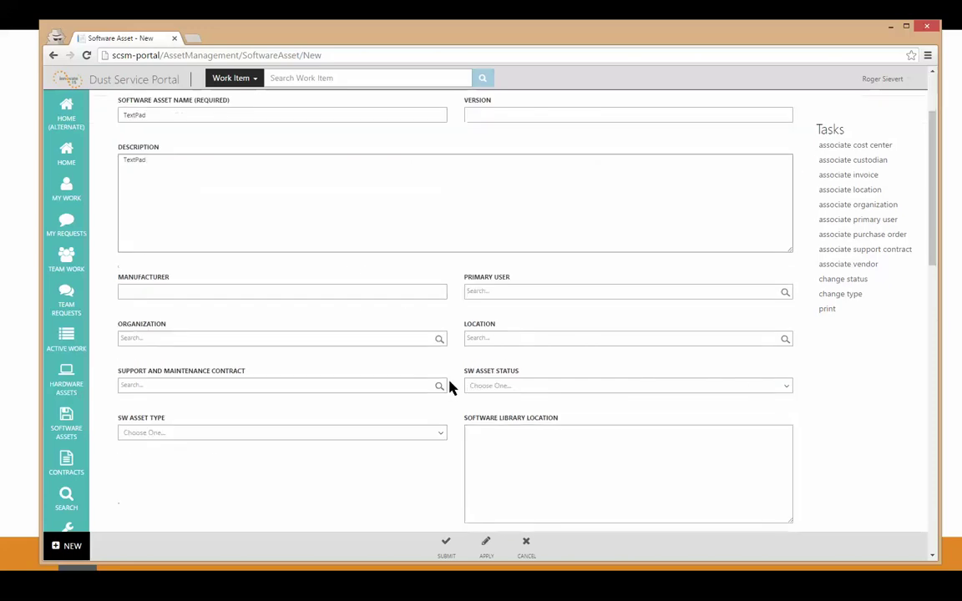
pyautogui.click(785, 386)
pyautogui.click(511, 401)
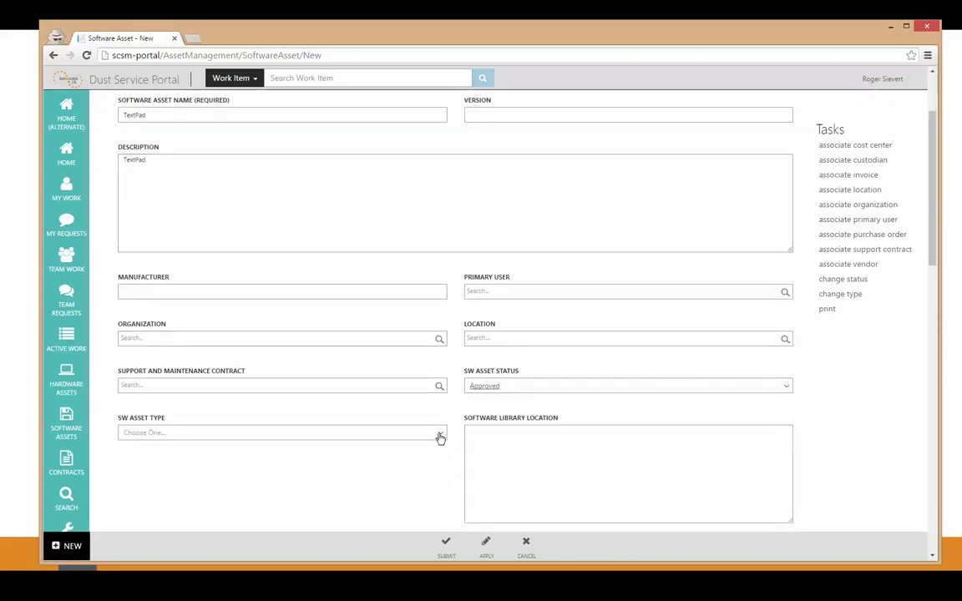
pyautogui.click(262, 436)
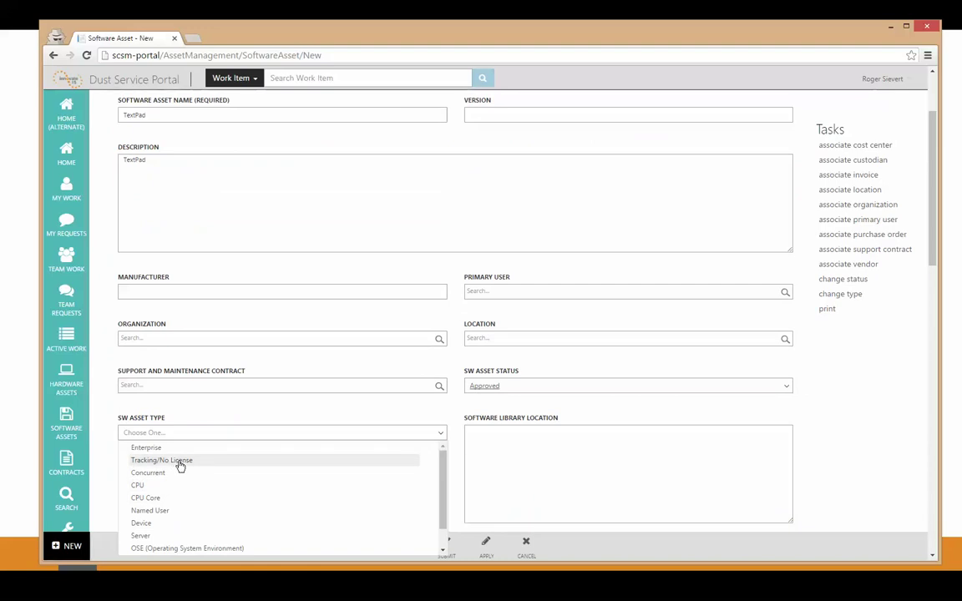
pyautogui.click(178, 462)
pyautogui.click(357, 180)
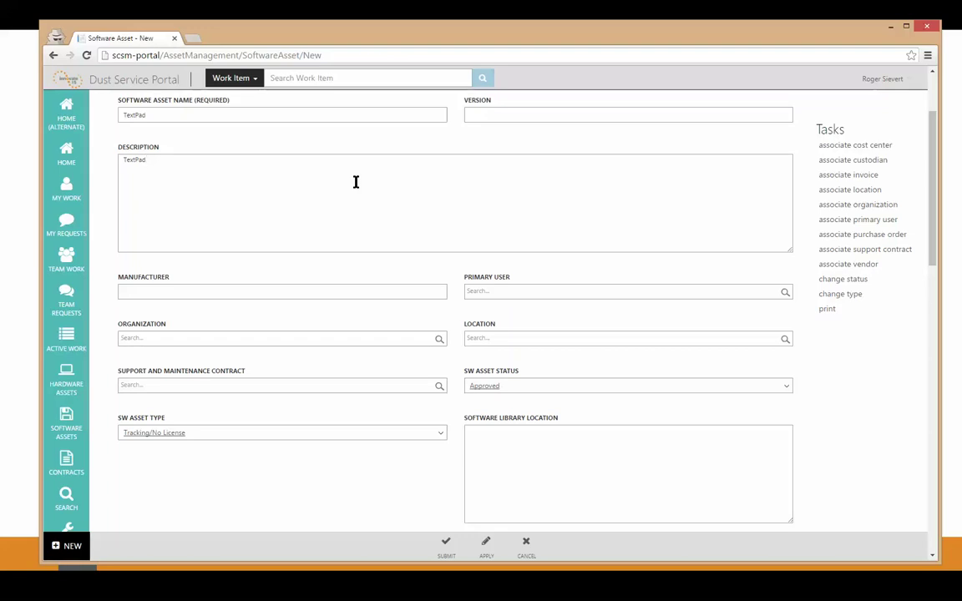
# Step: Set the associated software's warning threshold to 90
pyautogui.scroll(-4, 406, 205)
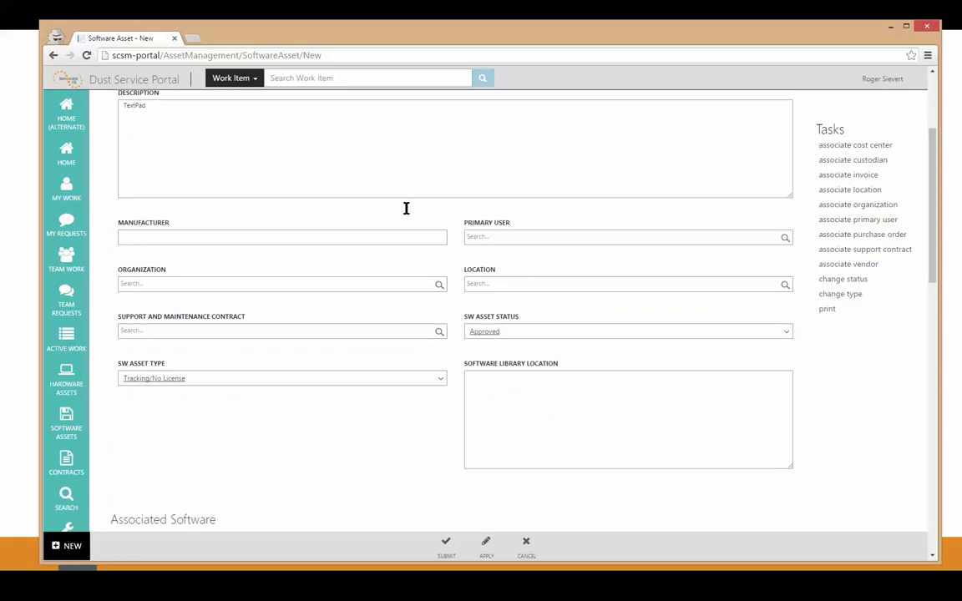
pyautogui.scroll(-3, 365, 275)
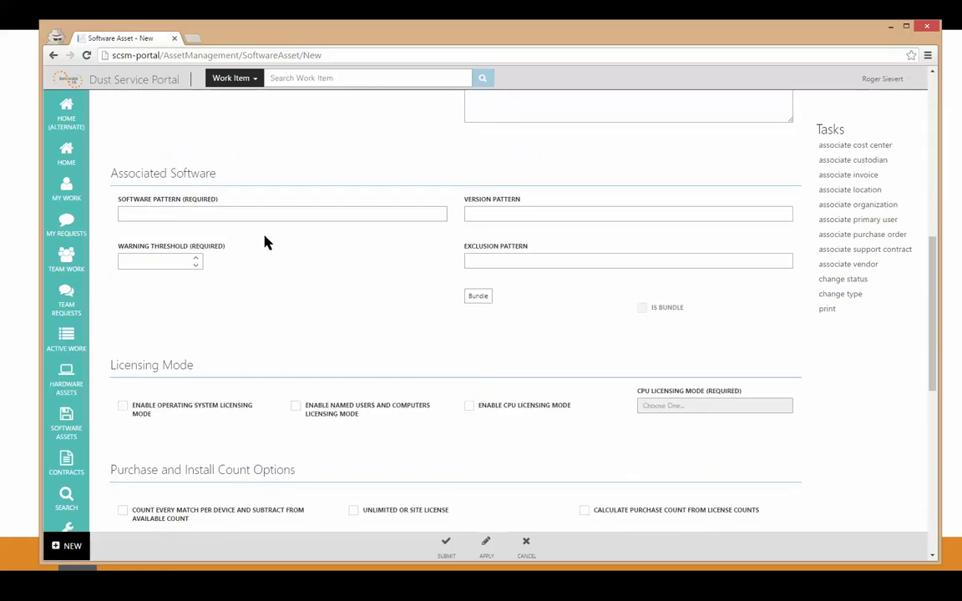
pyautogui.click(154, 261)
pyautogui.write('10')
# Step: Set the software asset's purchase count to 10
pyautogui.scroll(-6, 398, 286)
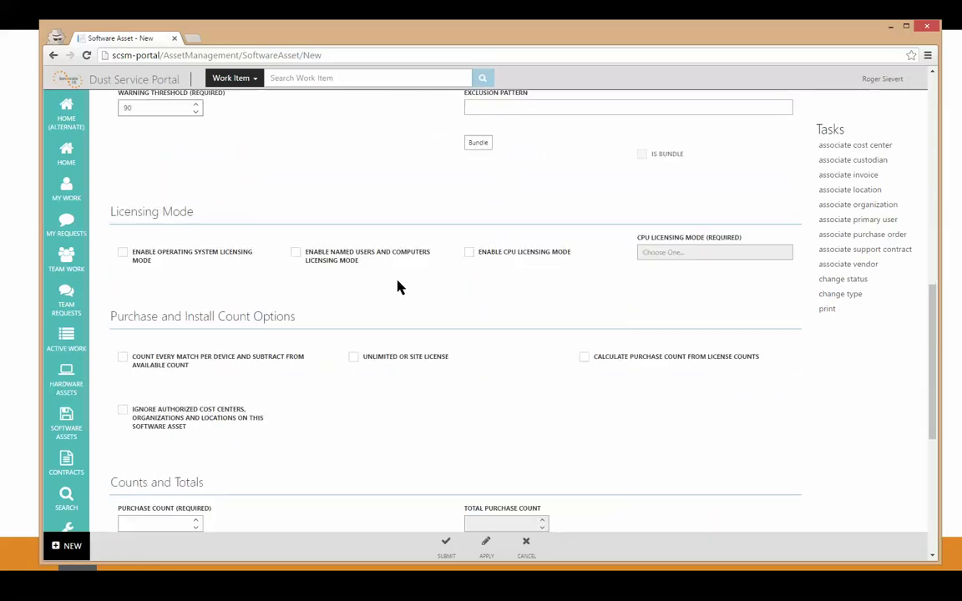
pyautogui.click(155, 219)
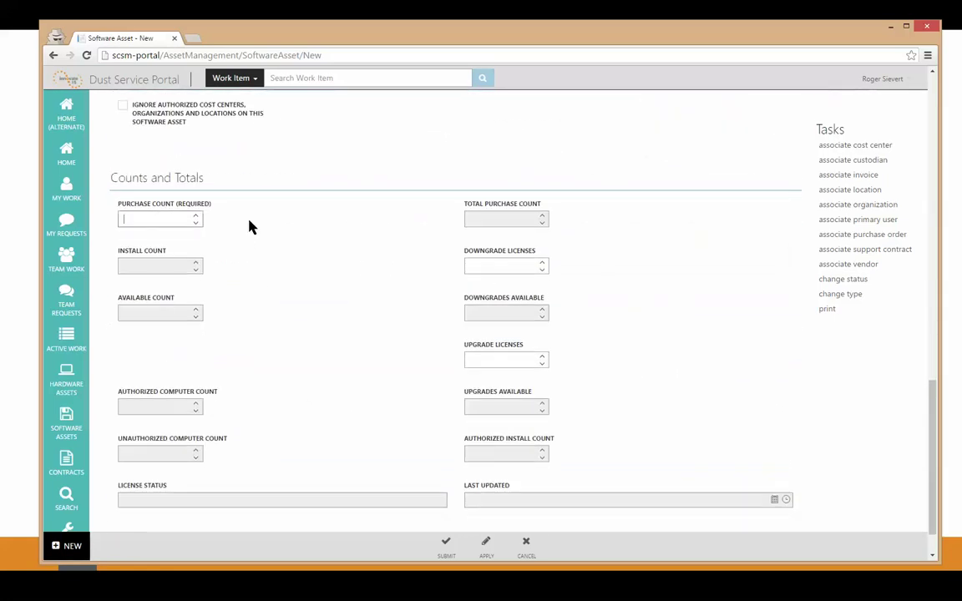
pyautogui.write('10')
# Step: Mark the software asset as an unlimited or site license and try to apply the changes
pyautogui.scroll(5, 440, 266)
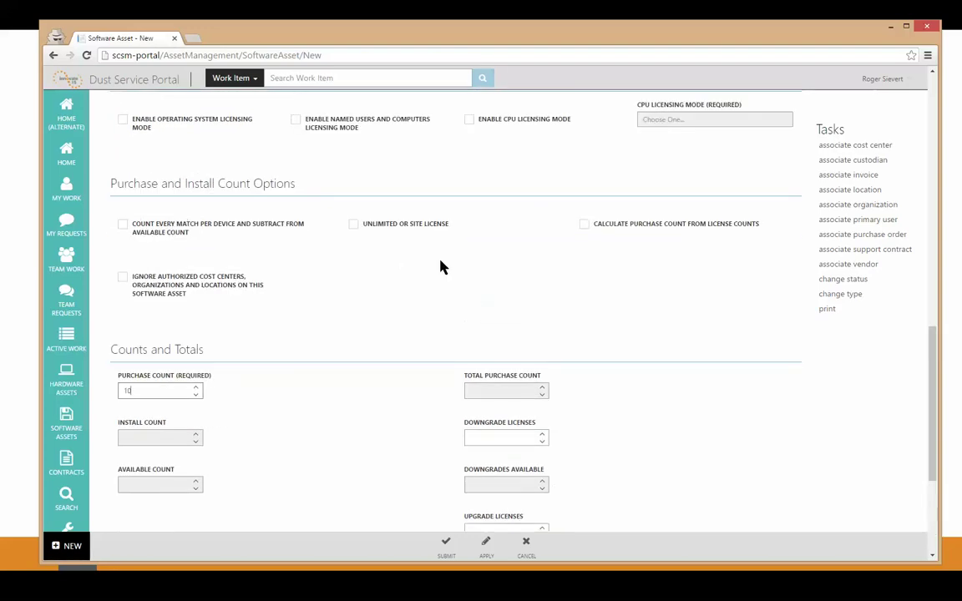
pyautogui.click(353, 282)
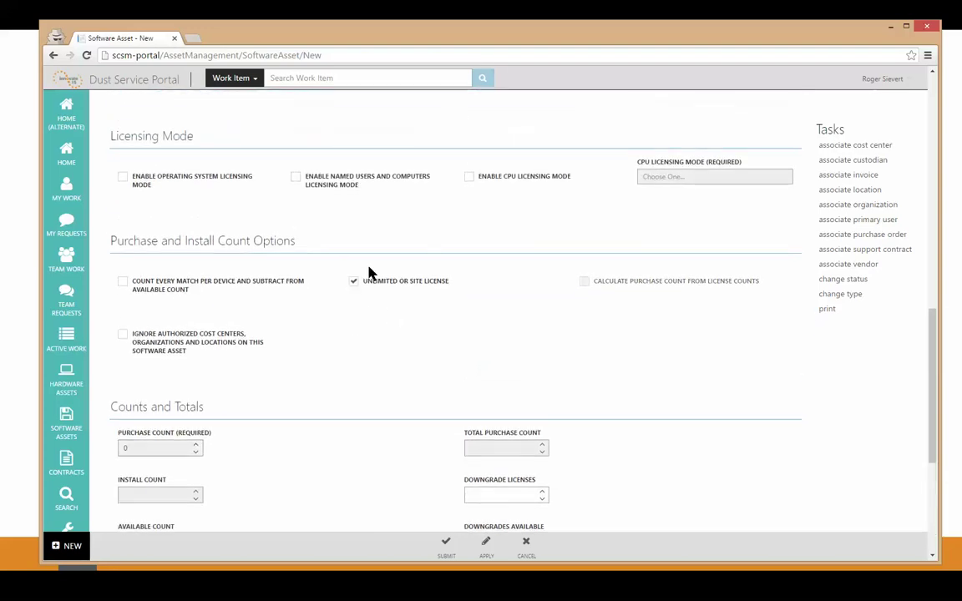
pyautogui.click(486, 545)
# Step: Set the required software pattern to textpad% and apply the changes to the software asset
pyautogui.scroll(-4, 392, 359)
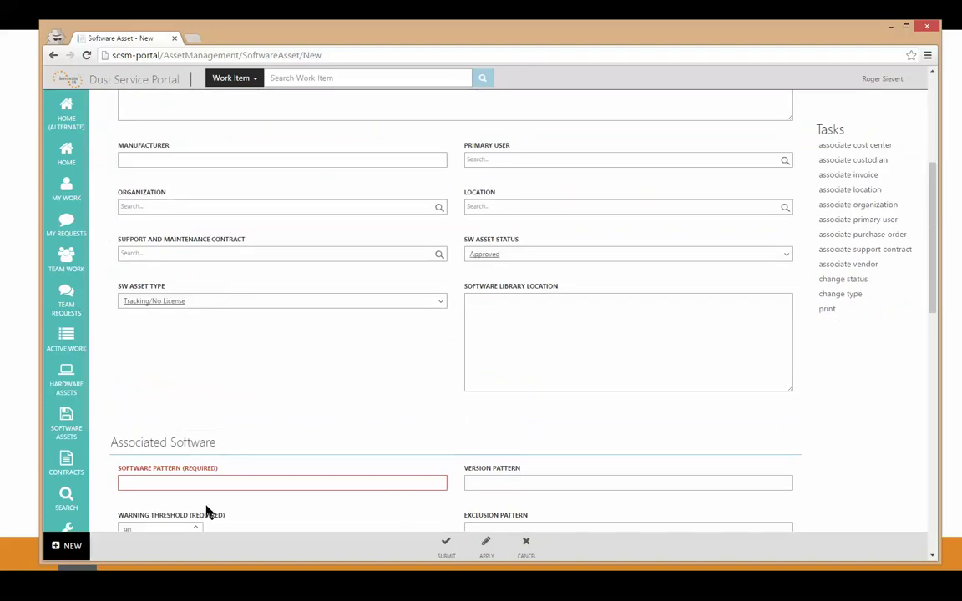
pyautogui.click(400, 477)
pyautogui.write('text')
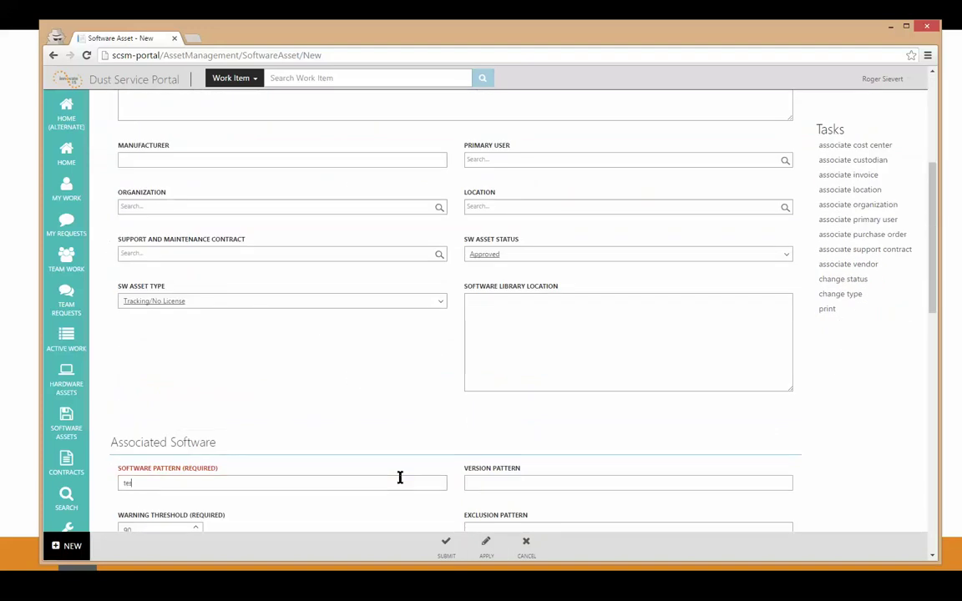
pyautogui.scroll(-1, 403, 483)
pyautogui.write('pad%')
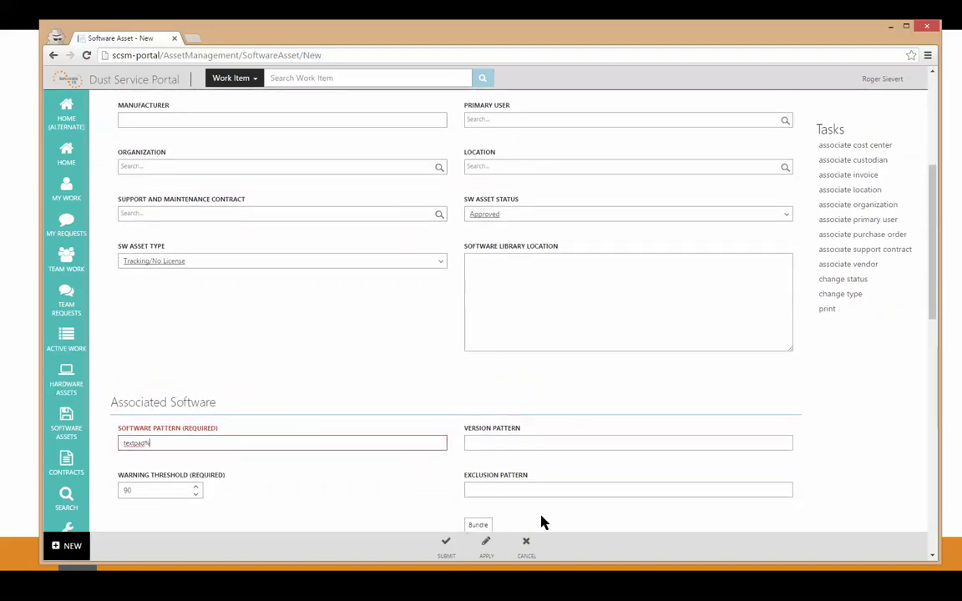
pyautogui.click(491, 544)
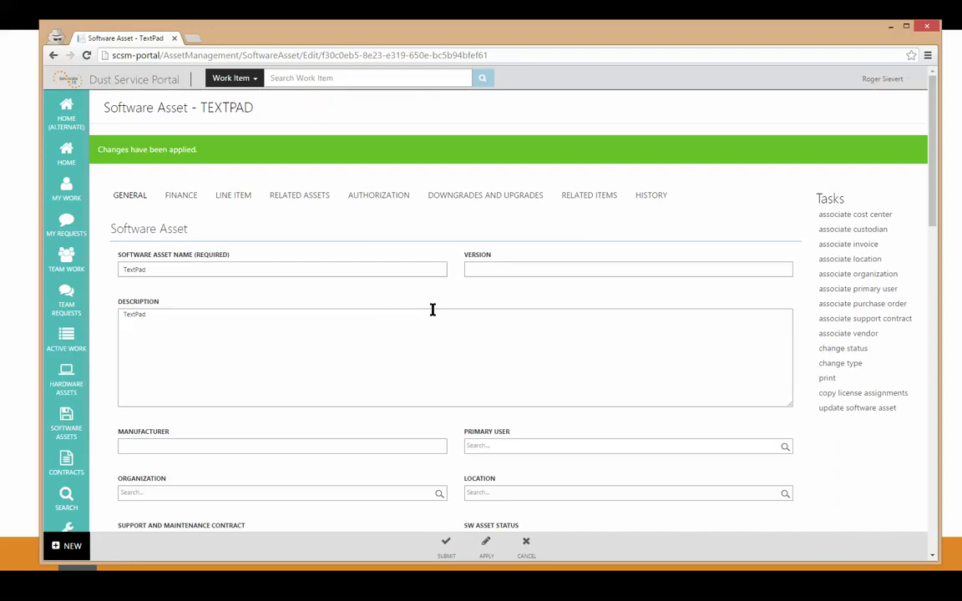
# Step: Review the saved TextPad asset's counts and totals and its software pattern
pyautogui.scroll(-10, 430, 309)
pyautogui.scroll(-3, 430, 309)
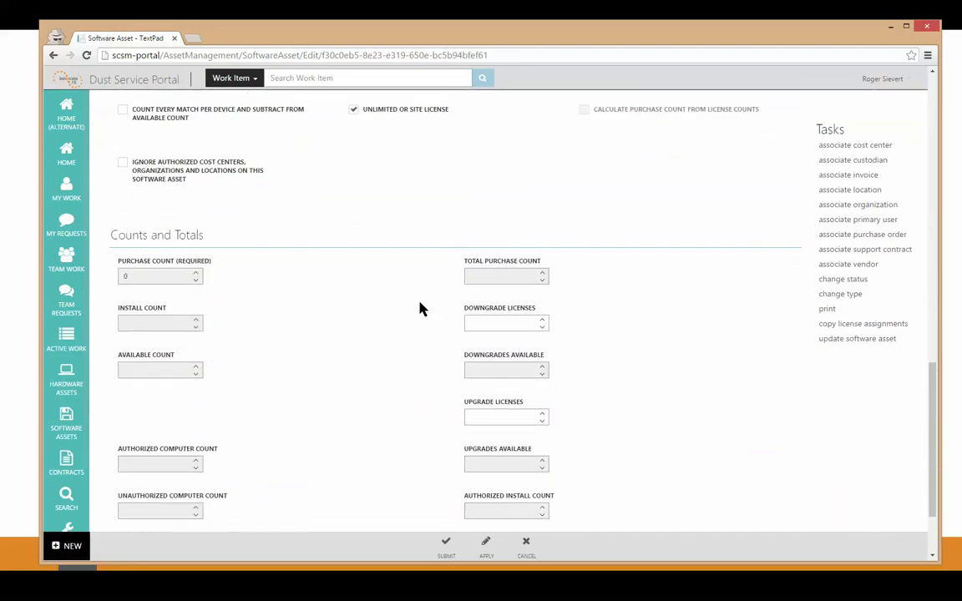
pyautogui.scroll(5, 425, 305)
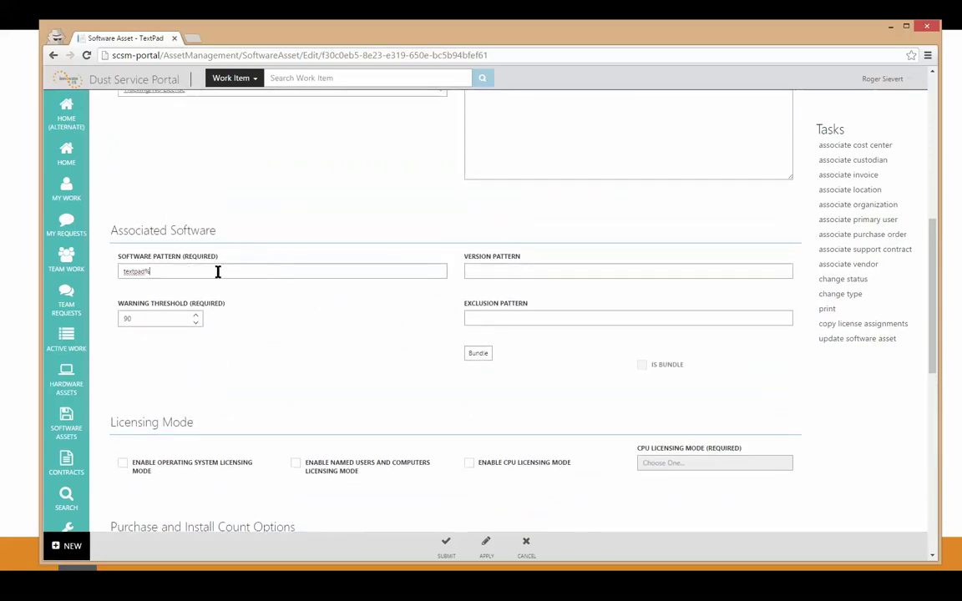
pyautogui.moveTo(217, 273); pyautogui.dragTo(106, 272)
pyautogui.click(327, 329)
pyautogui.moveTo(208, 271); pyautogui.dragTo(111, 268)
pyautogui.click(204, 268)
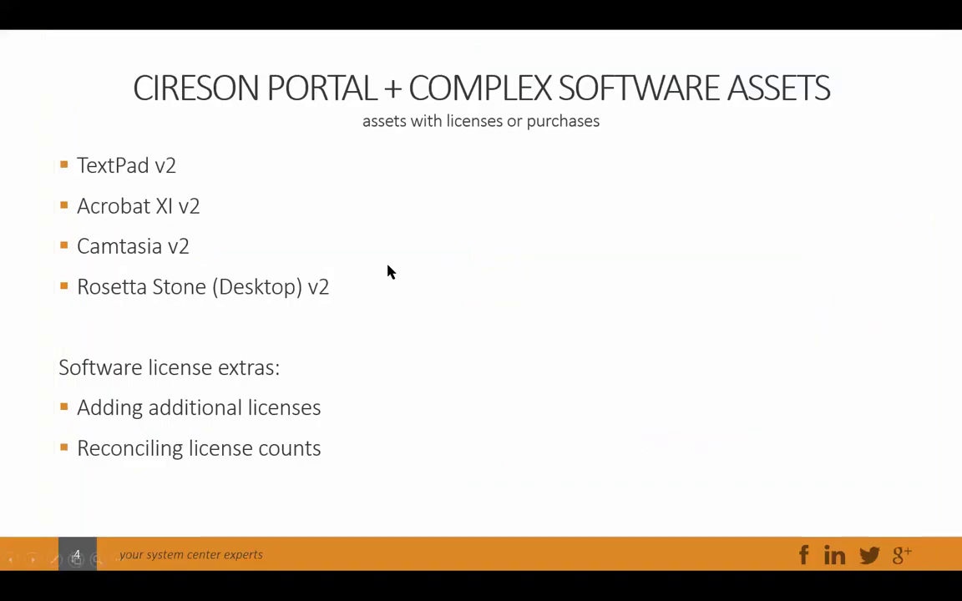
pyautogui.press('Left')
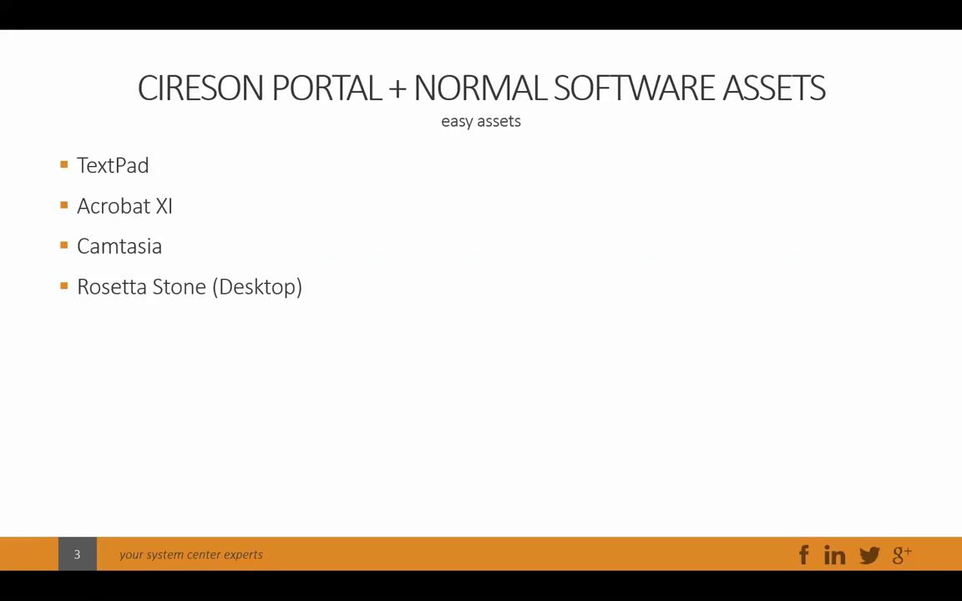
pyautogui.press('Right')
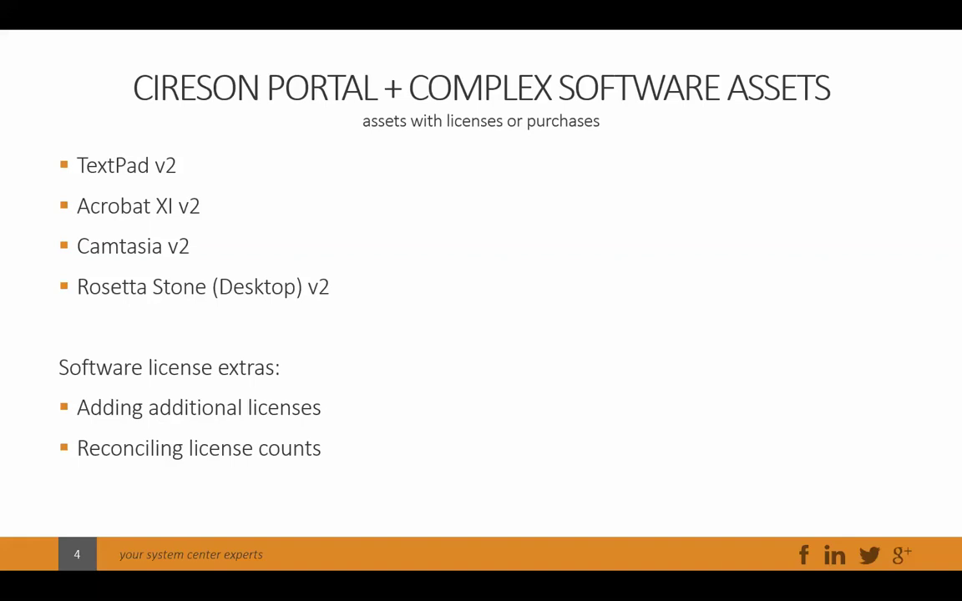
# Step: Switch back to the browser and examine the TextPad asset's licensing mode and its unlimited or site license option
pyautogui.hotkey('alt', 'Tab')
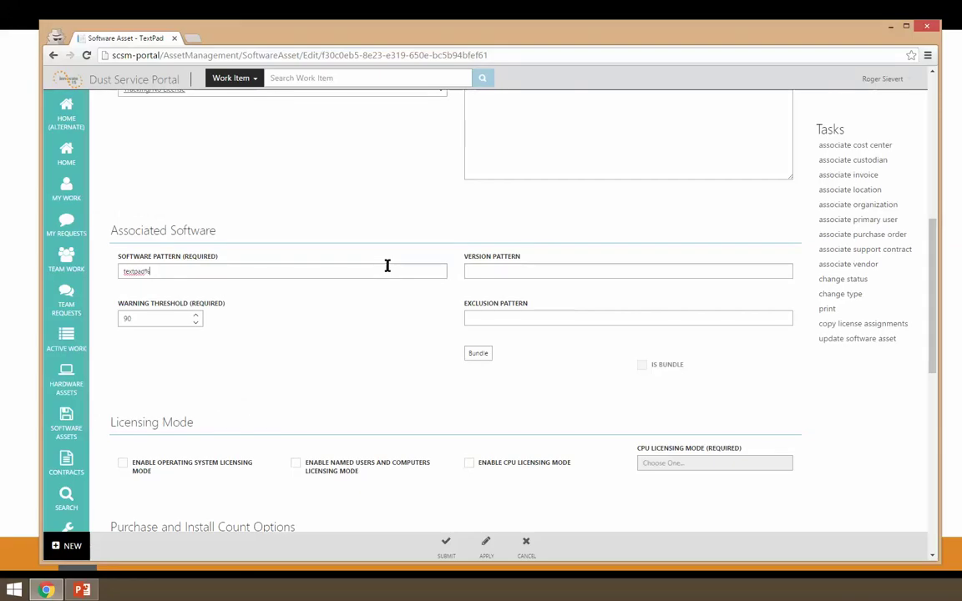
pyautogui.click(395, 340)
pyautogui.scroll(-2, 387, 336)
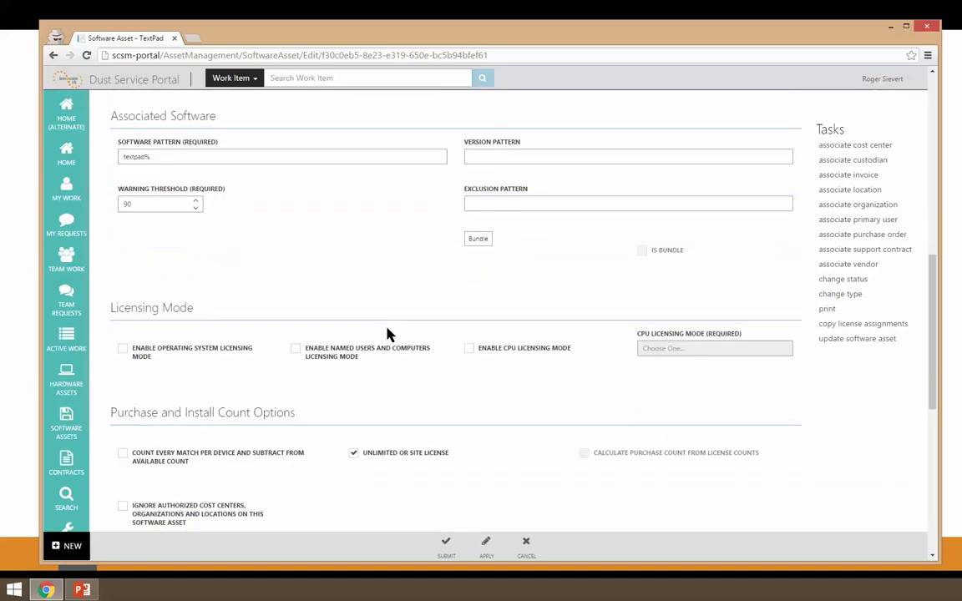
pyautogui.scroll(-1, 380, 371)
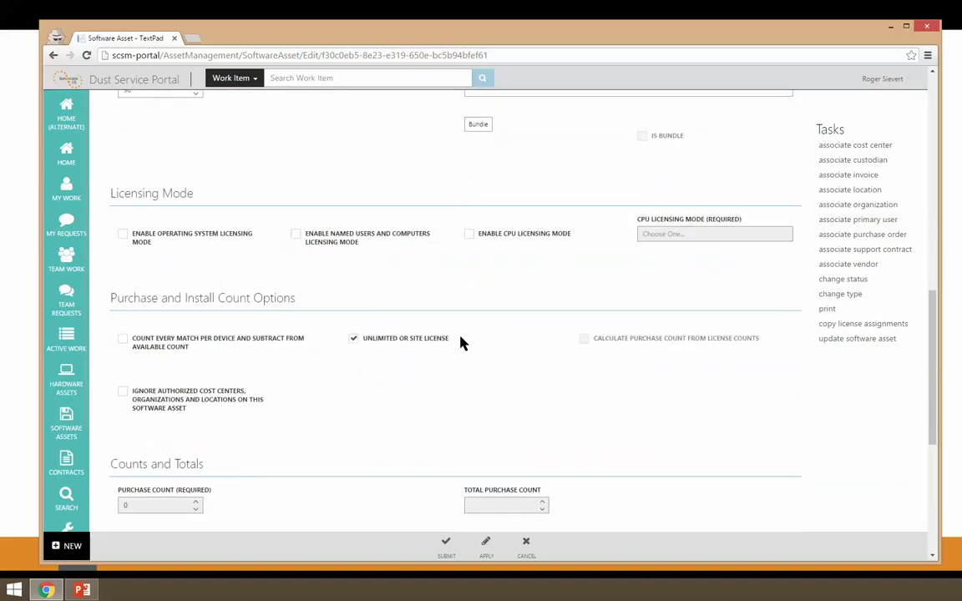
pyautogui.moveTo(462, 339); pyautogui.dragTo(376, 343)
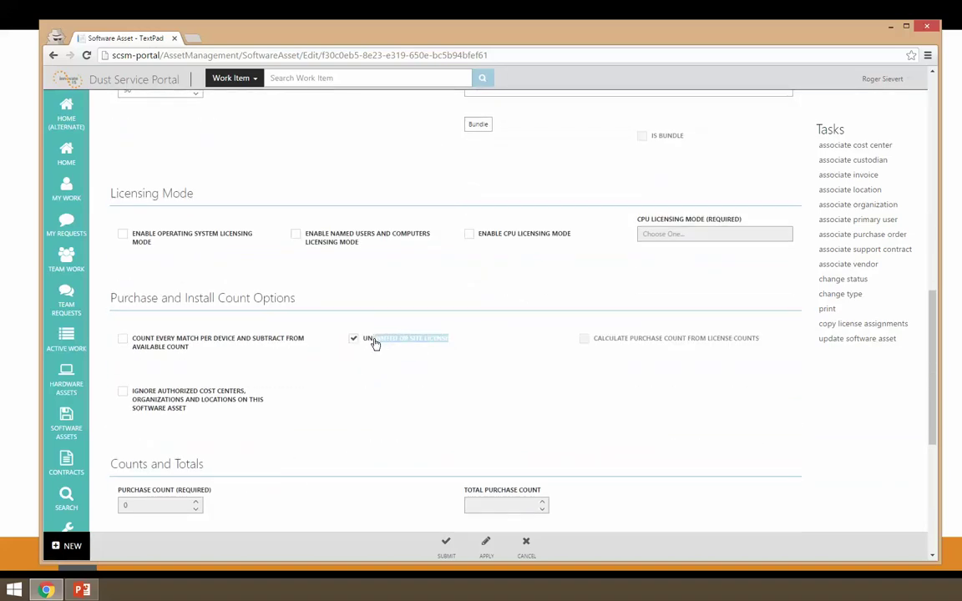
pyautogui.click(409, 378)
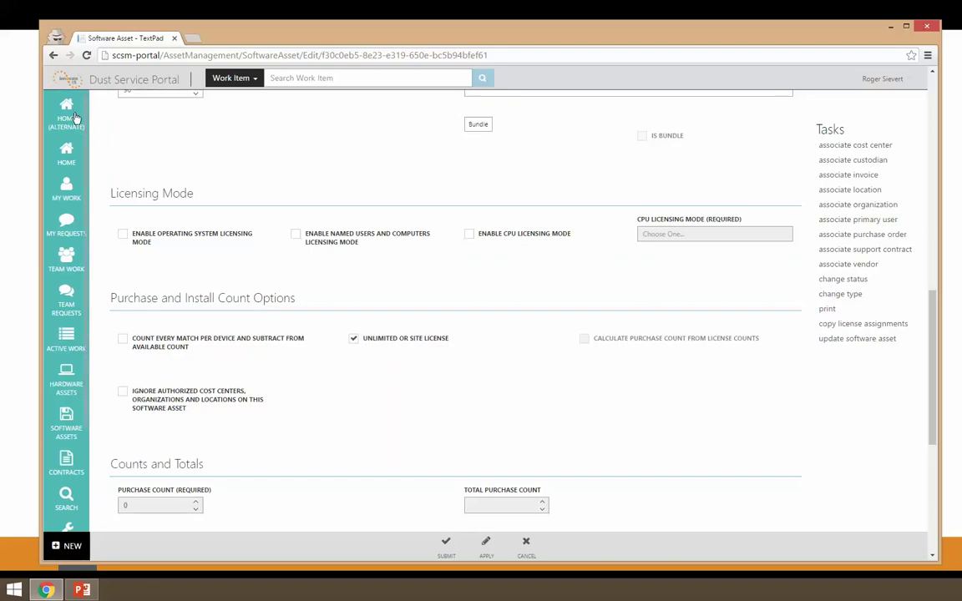
# Step: Open My Requests in a new browser tab and start a new license record from the asset administration options
pyautogui.middleClick(64, 310)
pyautogui.click(232, 37)
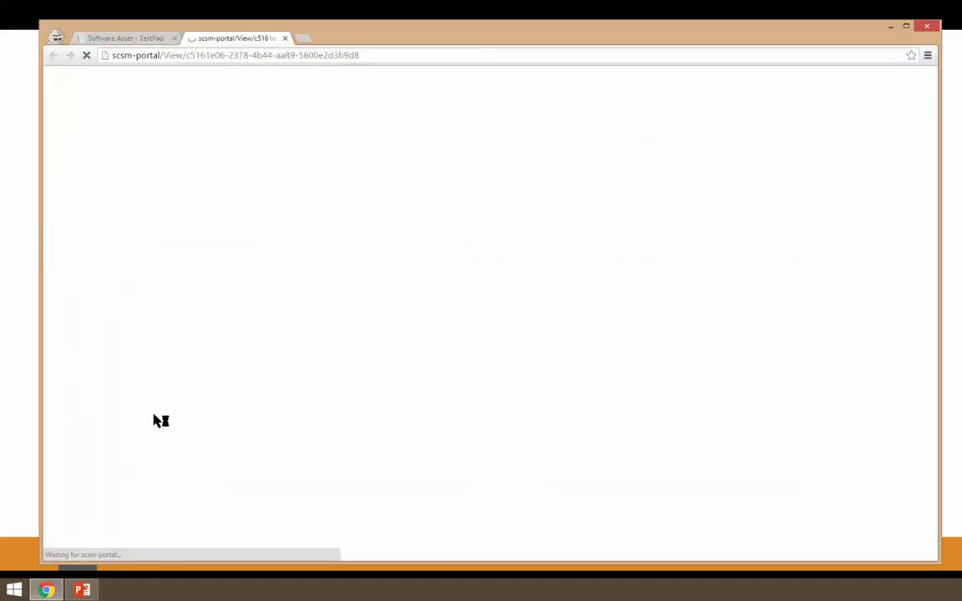
pyautogui.click(66, 546)
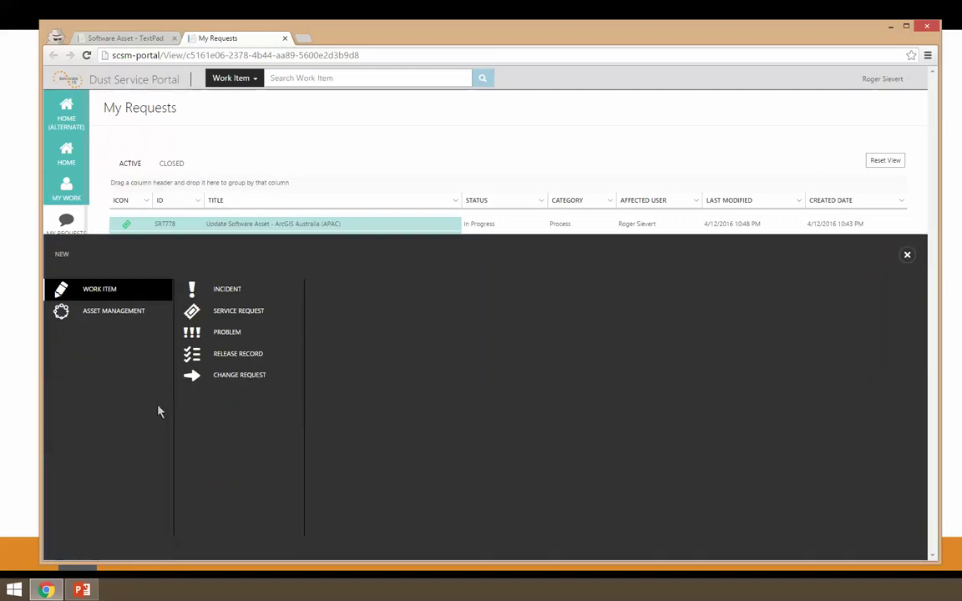
pyautogui.click(152, 310)
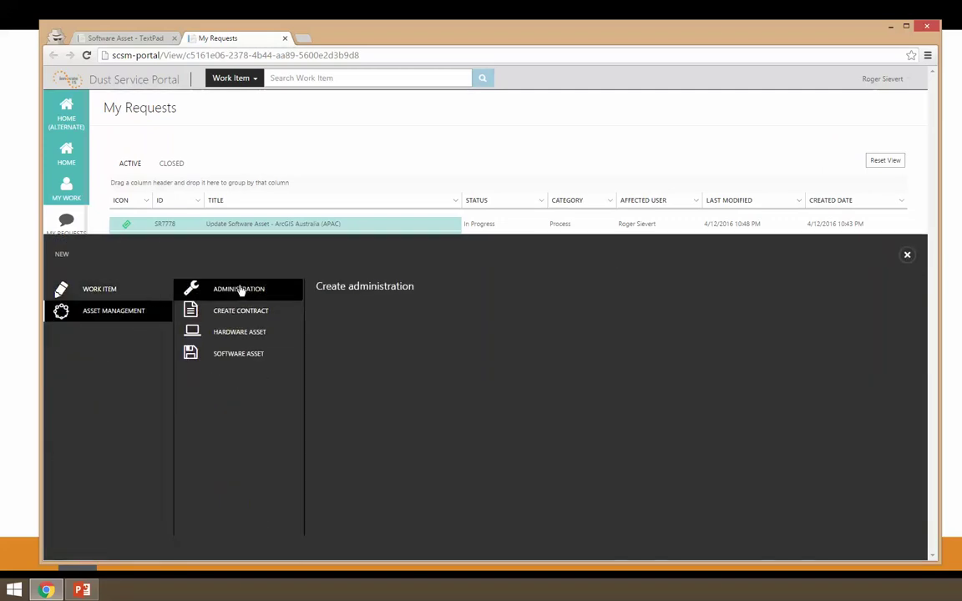
pyautogui.click(243, 287)
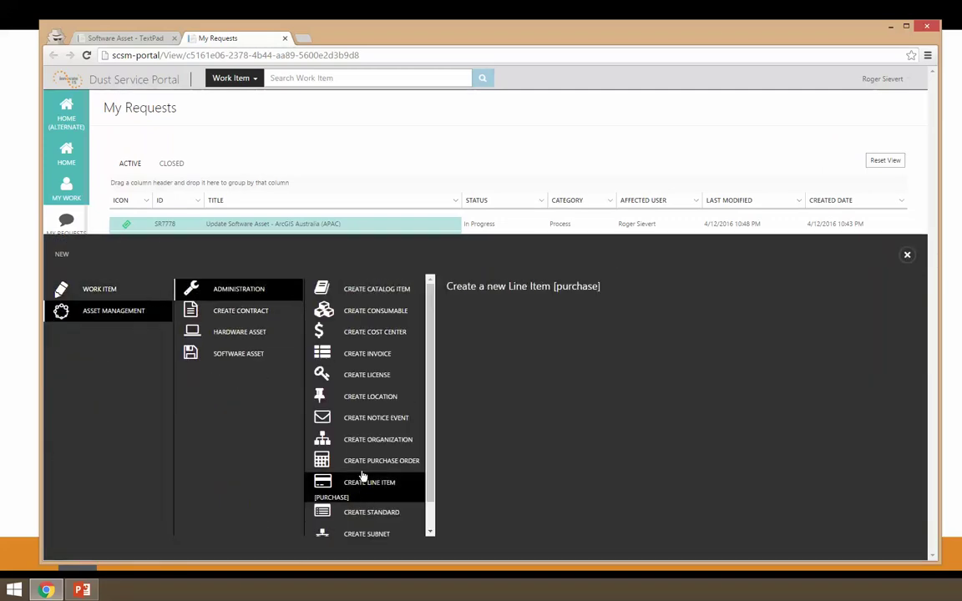
pyautogui.click(384, 375)
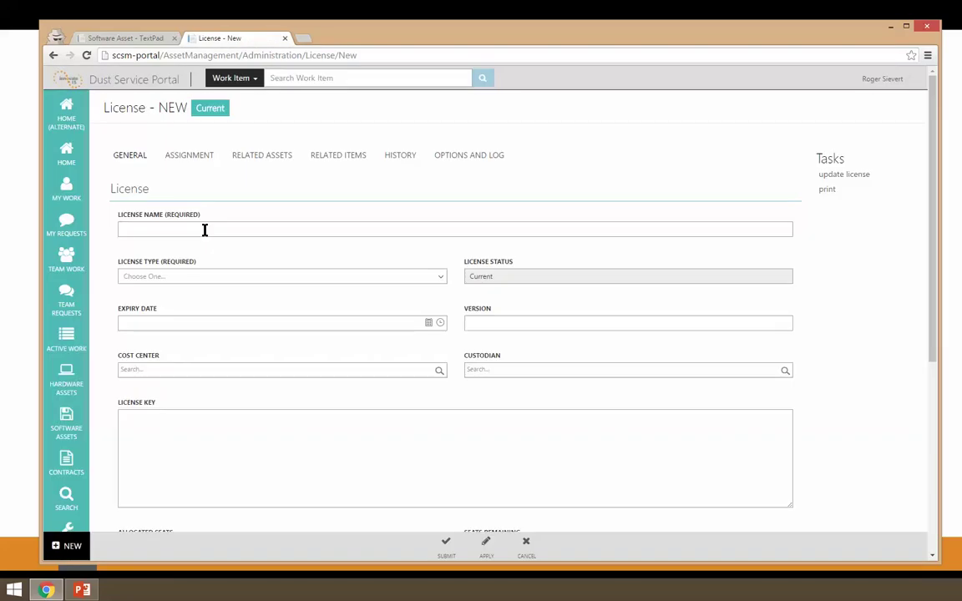
# Step: Name the new license 2016.04.14_textpad_10lic and select the whole name
pyautogui.write('2016.04.14')
pyautogui.write('.')
pyautogui.write('textpad')
pyautogui.write('_10lic')
pyautogui.hotkey('ctrl', 'a')
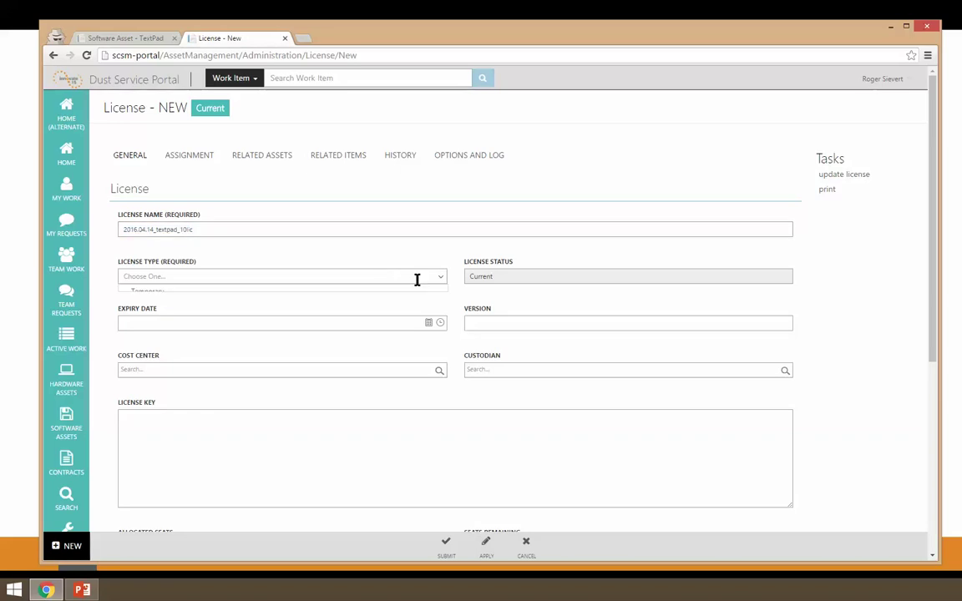
# Step: Set the new license's type to Permanent and its cost center to 1000
pyautogui.click(417, 279)
pyautogui.click(177, 298)
pyautogui.click(324, 420)
pyautogui.scroll(-3, 275, 404)
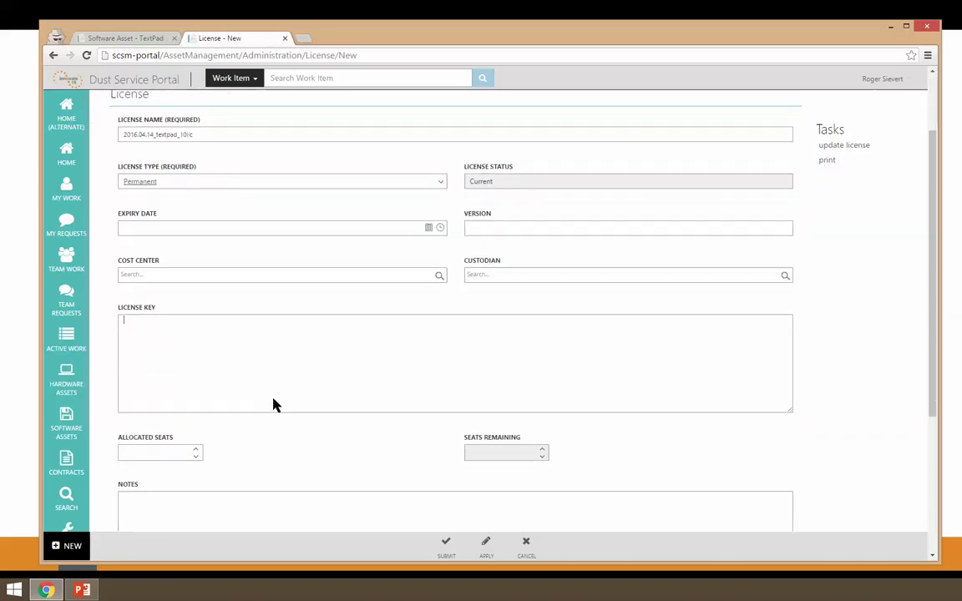
pyautogui.click(161, 198)
pyautogui.write('1000')
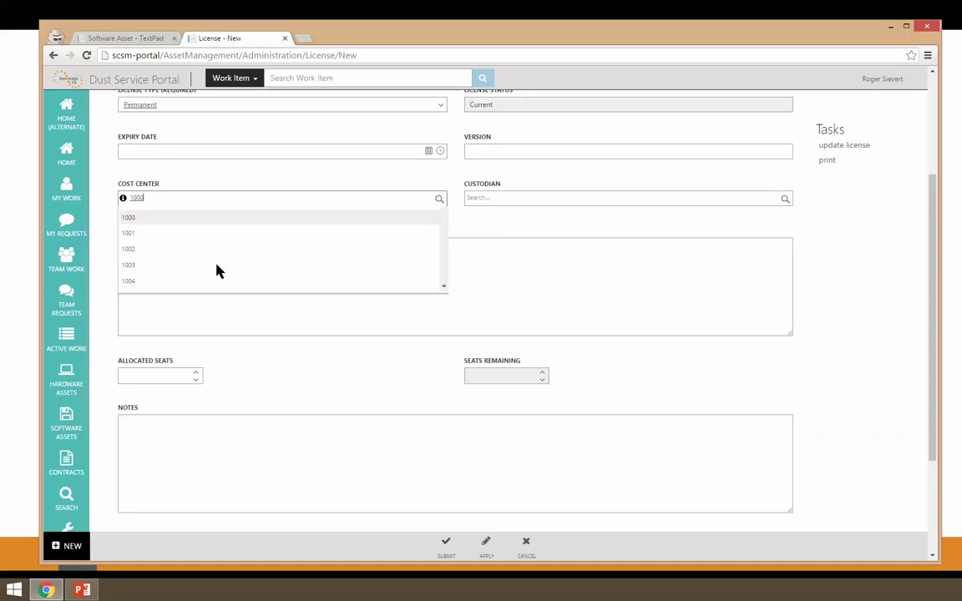
pyautogui.press('Return')
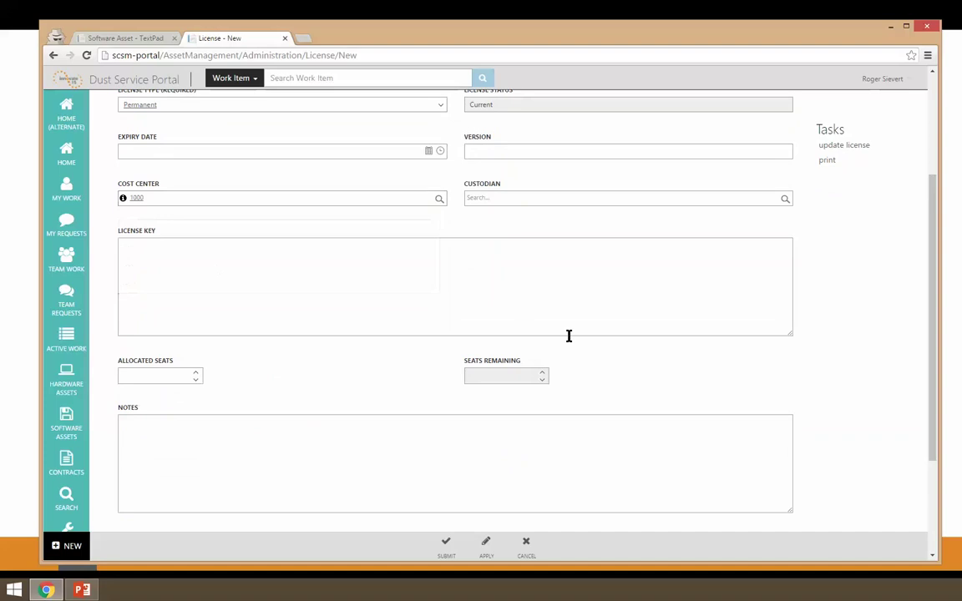
# Step: Allocate 10 seats to the new license
pyautogui.click(194, 376)
pyautogui.write('10')
pyautogui.click(247, 459)
pyautogui.scroll(3, 263, 317)
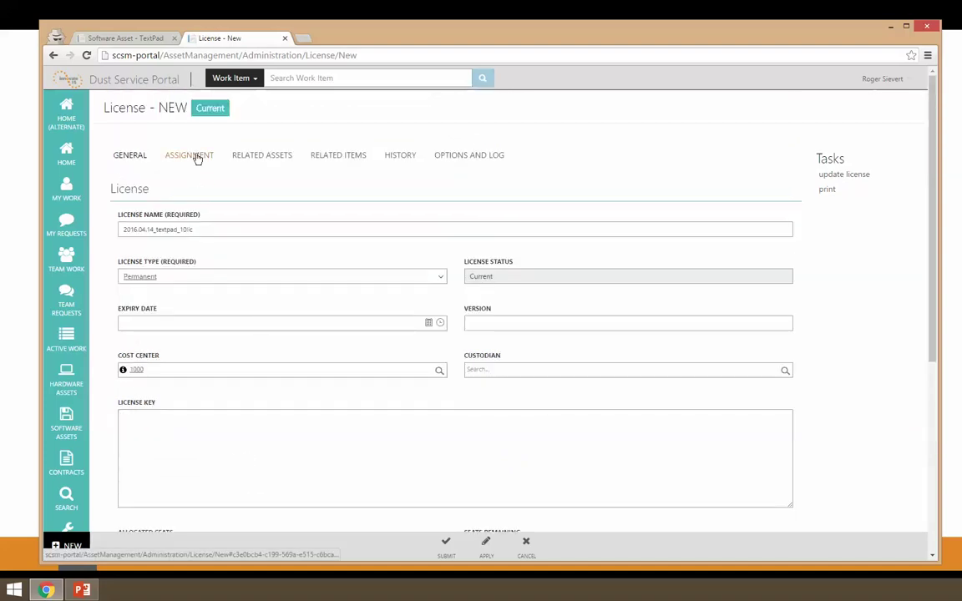
# Step: Search the software assets for text, relate the TextPad asset to the license, and apply the new license record
pyautogui.click(242, 155)
pyautogui.click(129, 218)
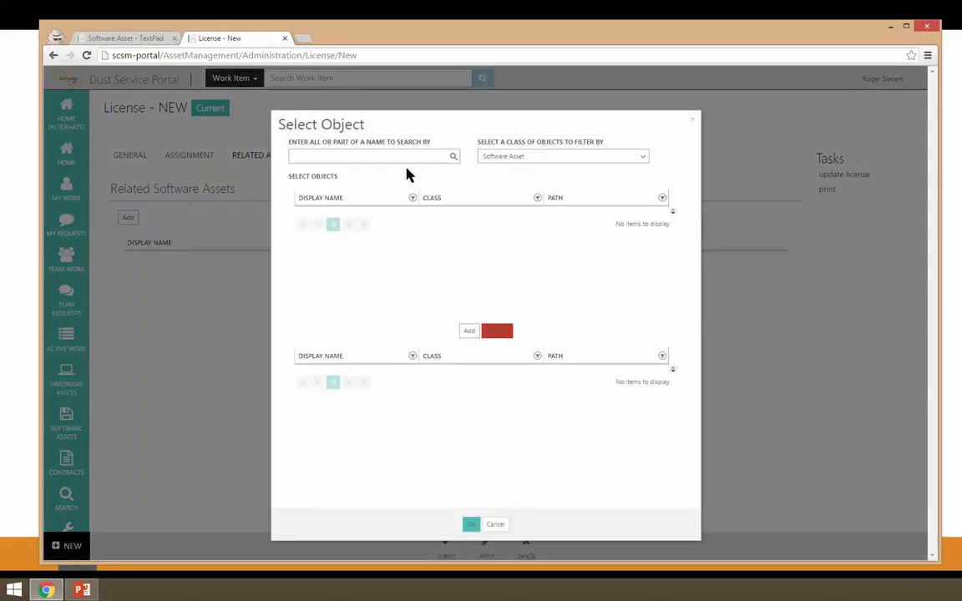
pyautogui.click(402, 157)
pyautogui.write('text')
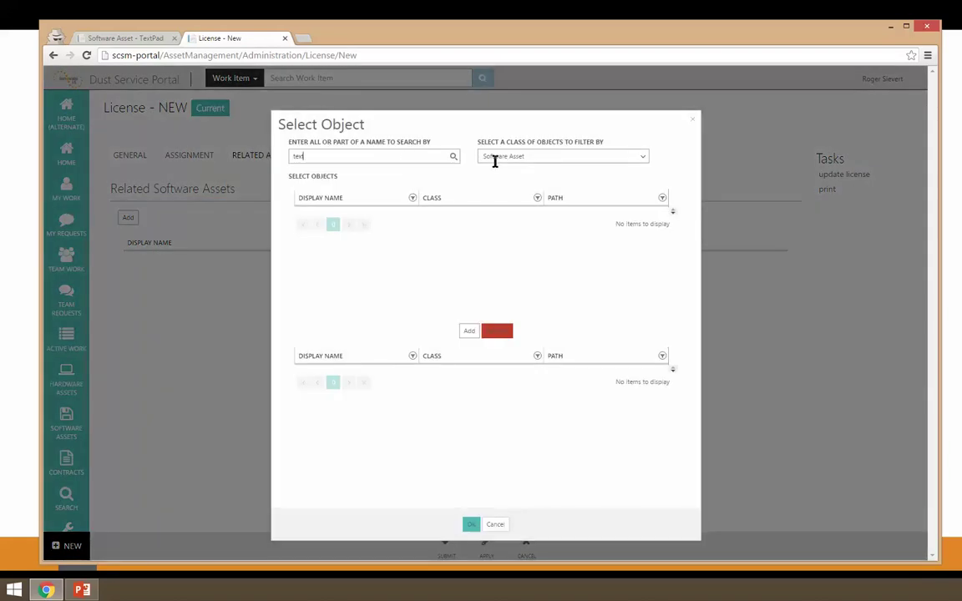
pyautogui.click(367, 222)
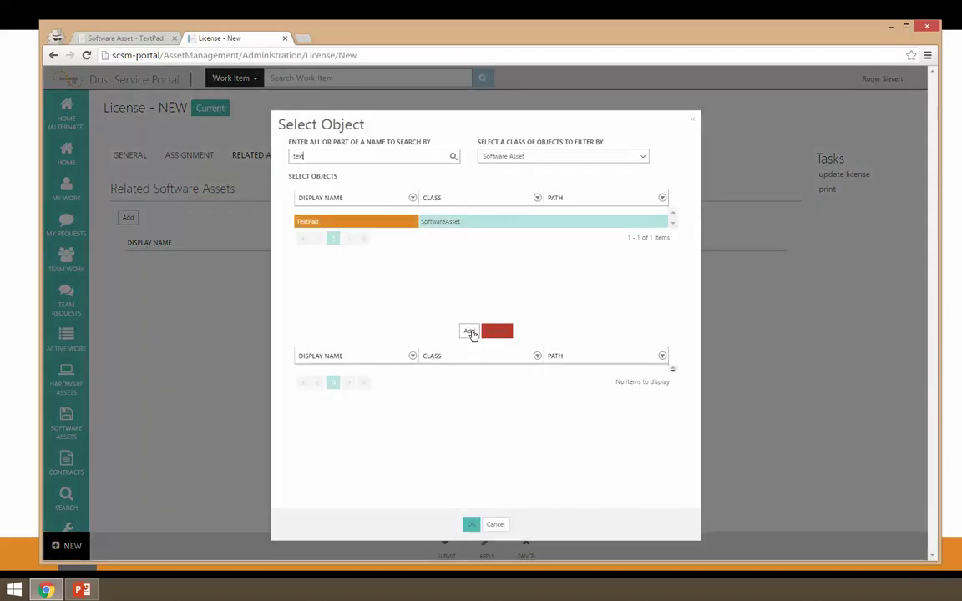
pyautogui.click(470, 332)
pyautogui.click(471, 524)
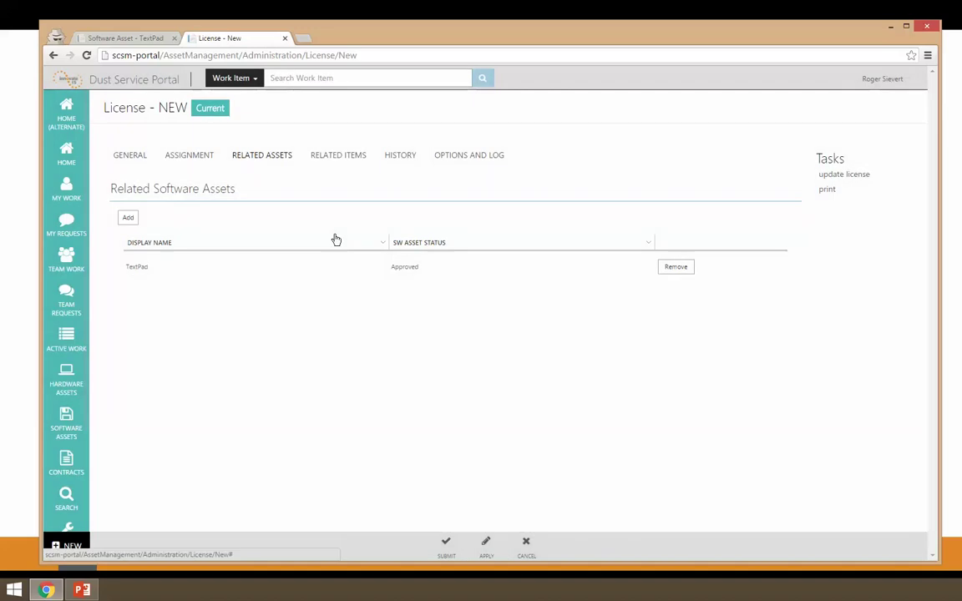
pyautogui.click(487, 548)
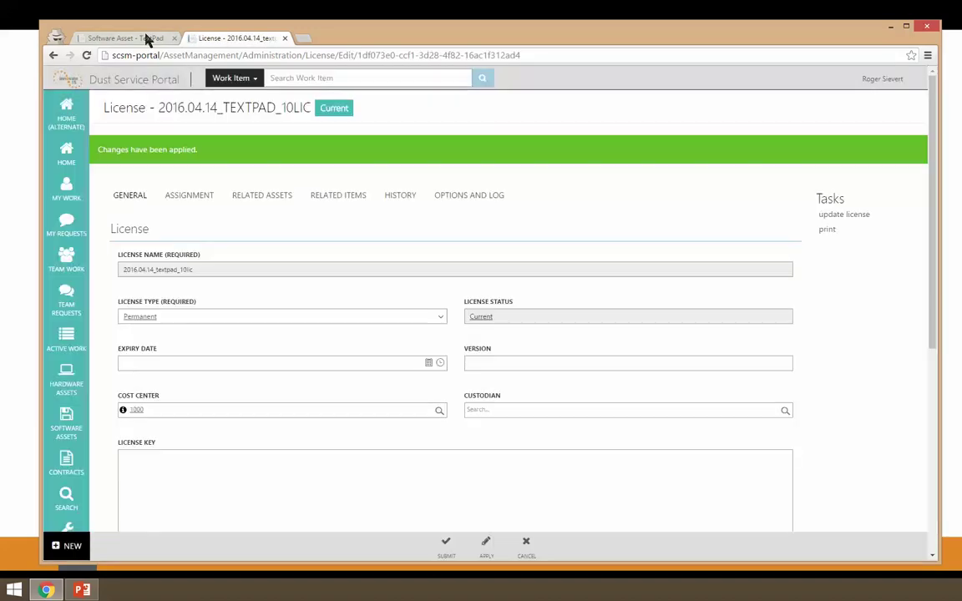
# Step: Return to the TextPad software asset and examine the related licenses in its finance details
pyautogui.click(143, 37)
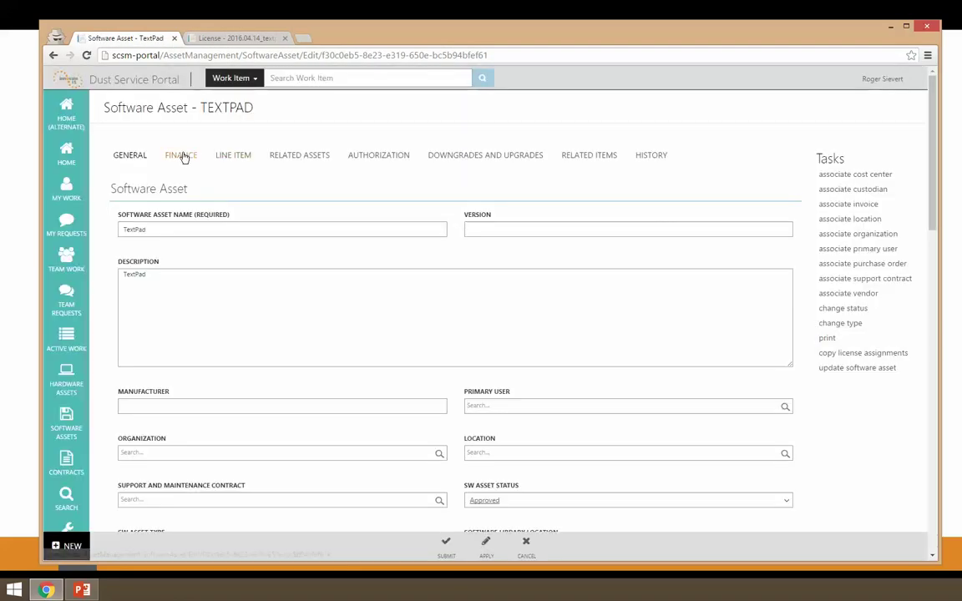
pyautogui.click(183, 158)
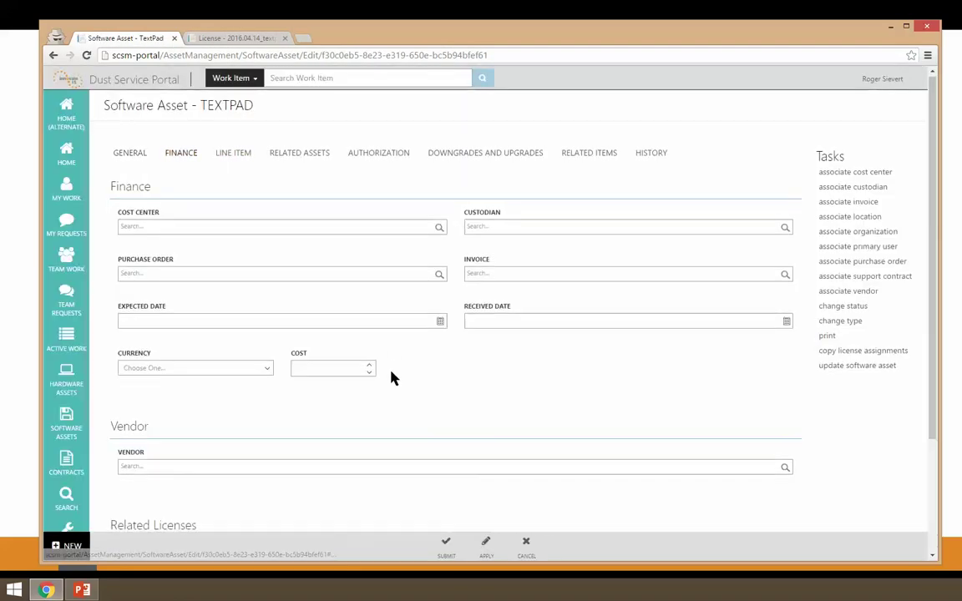
pyautogui.scroll(-3, 390, 378)
pyautogui.moveTo(167, 373); pyautogui.dragTo(124, 373)
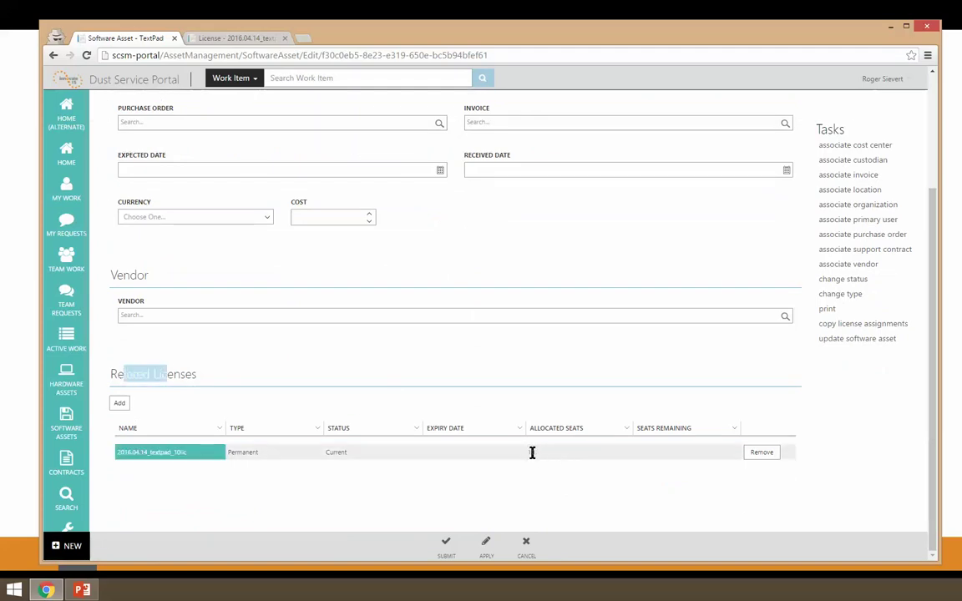
pyautogui.scroll(3, 532, 453)
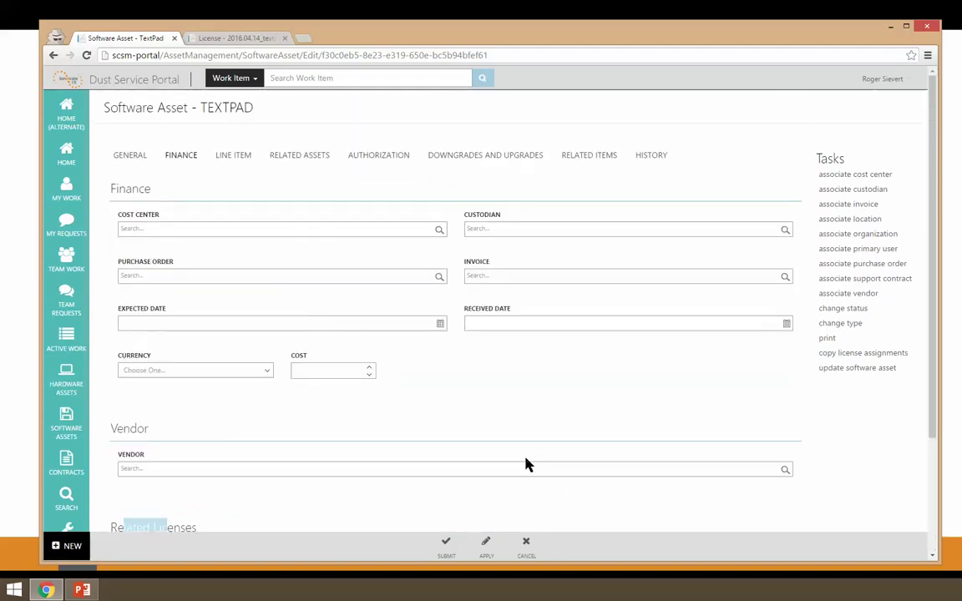
# Step: Replace the TextPad asset's unlimited or site license option with calculating the purchase count from license counts, and apply the changes
pyautogui.click(133, 157)
pyautogui.scroll(-10, 549, 361)
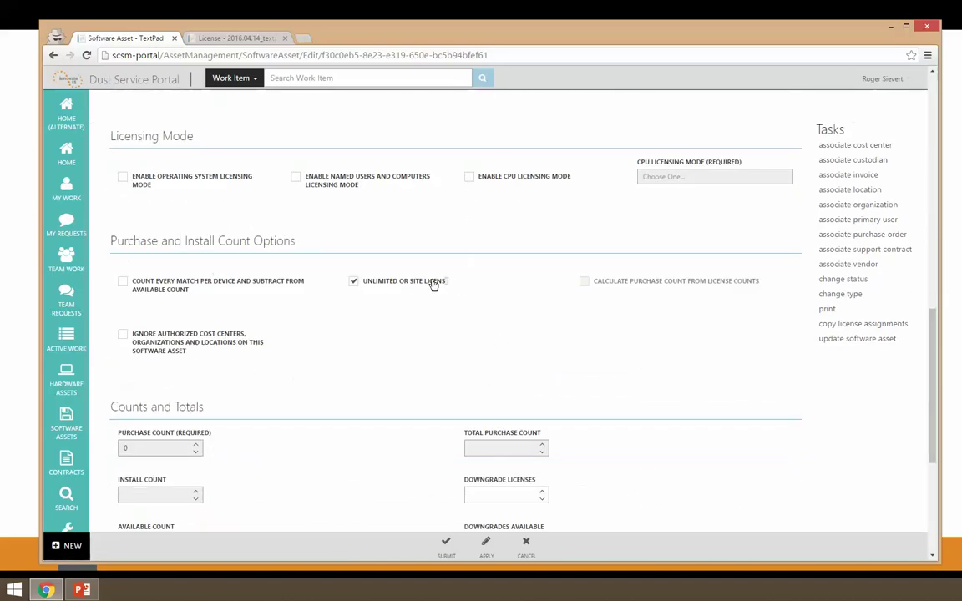
pyautogui.click(351, 282)
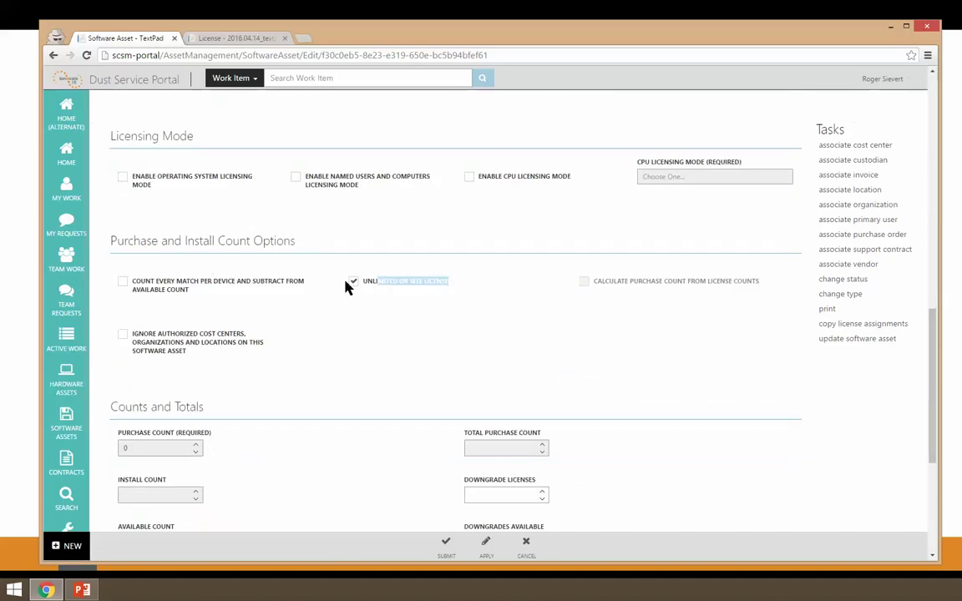
pyautogui.click(583, 282)
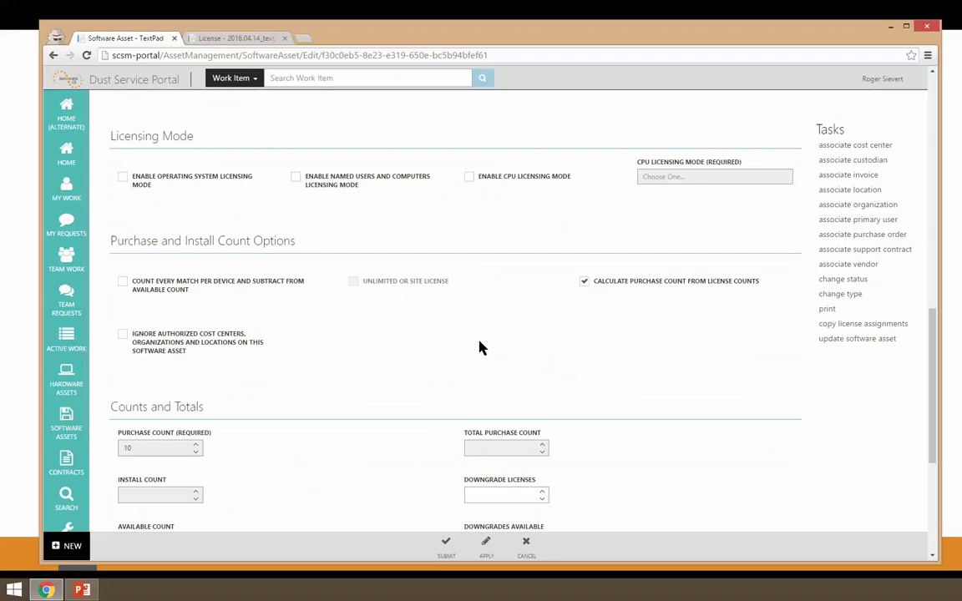
pyautogui.scroll(-1, 478, 348)
pyautogui.click(485, 551)
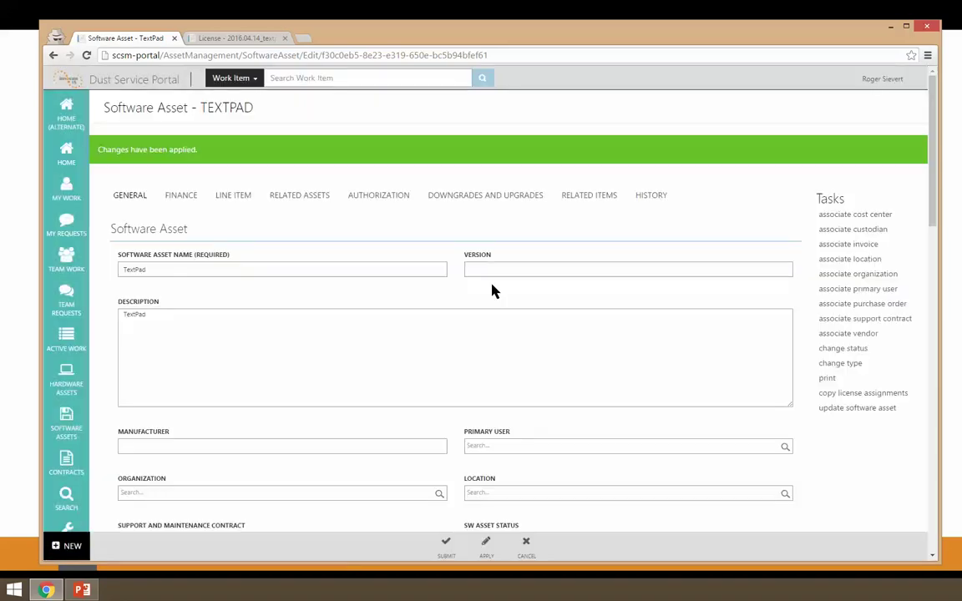
pyautogui.scroll(-12, 470, 313)
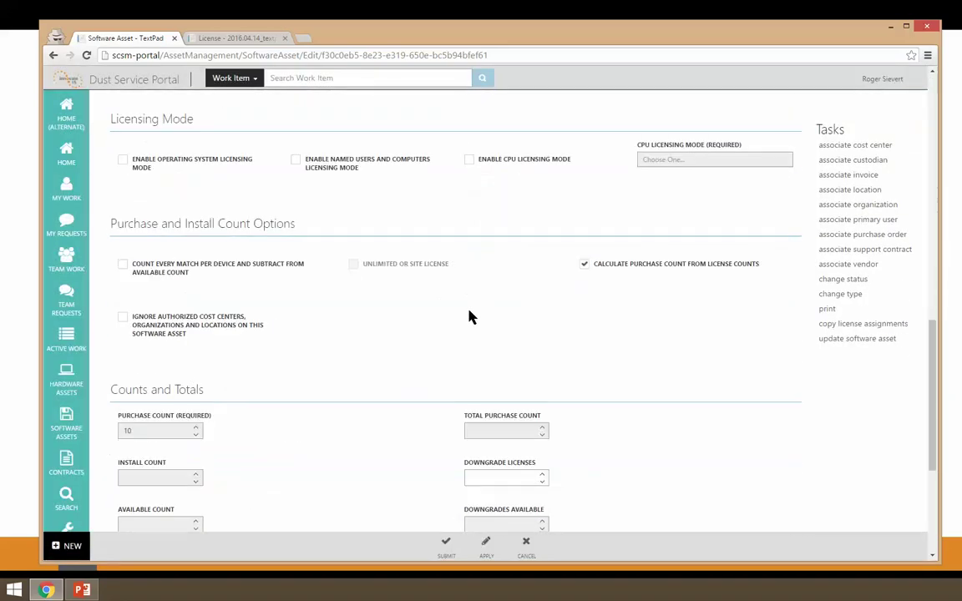
pyautogui.scroll(-1, 215, 198)
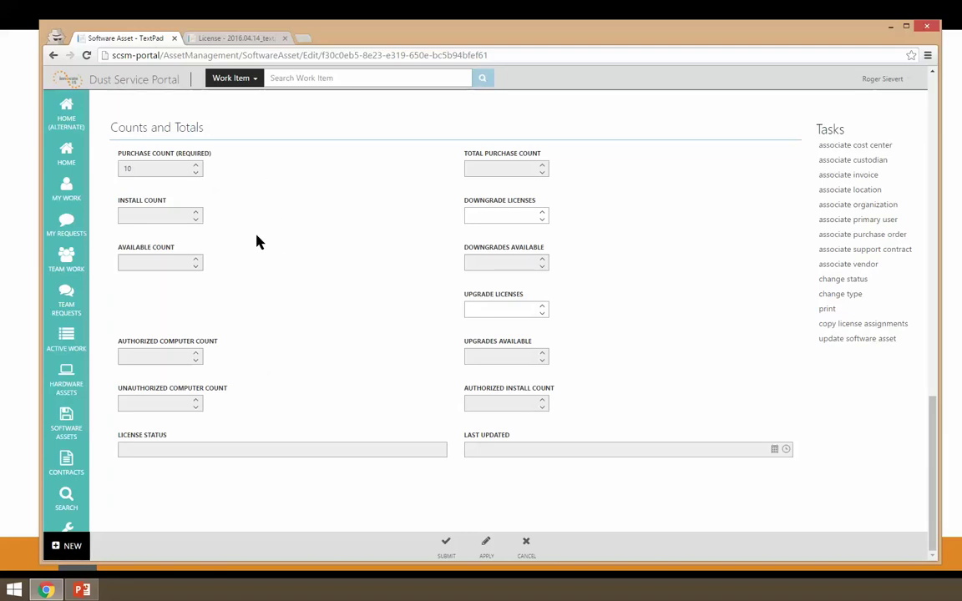
# Step: Open My Requests in a new browser tab and start a new purchase line item from the asset administration options
pyautogui.click(67, 224)
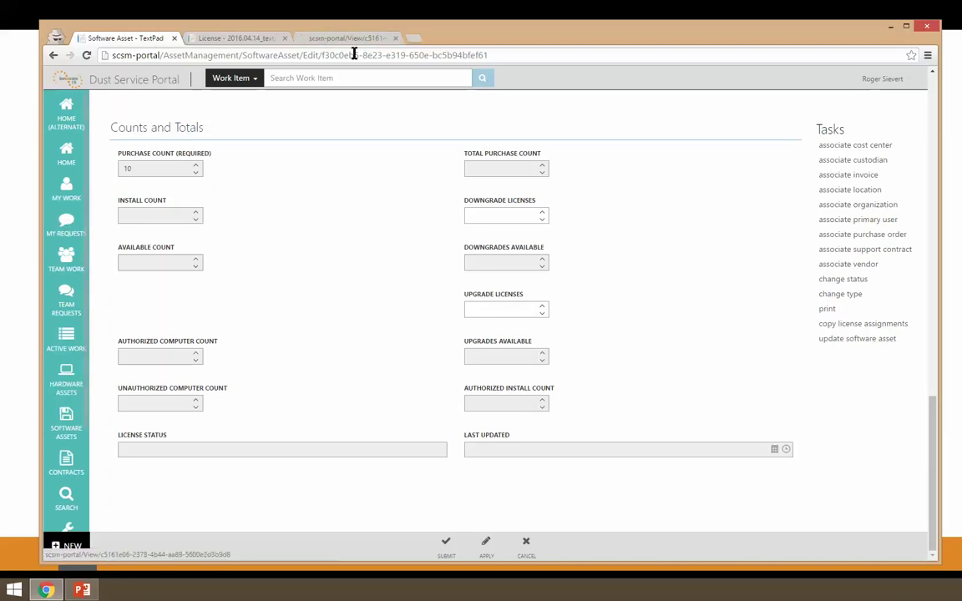
pyautogui.click(72, 546)
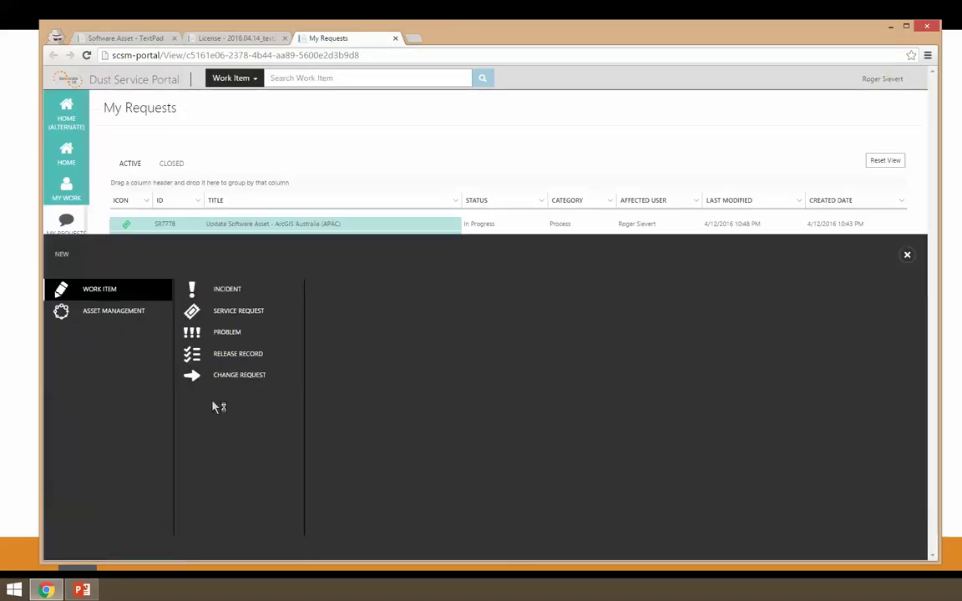
pyautogui.click(125, 315)
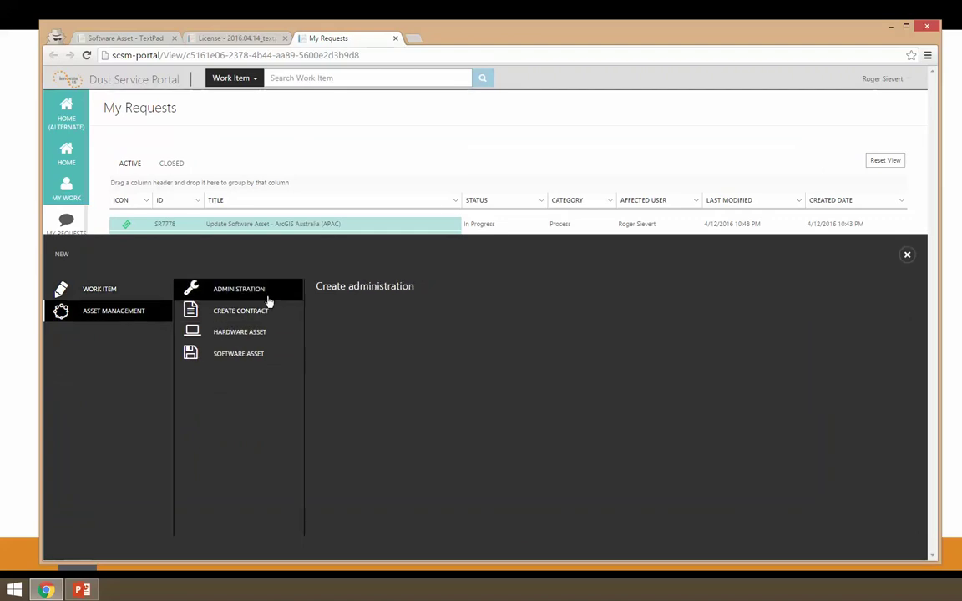
pyautogui.click(266, 294)
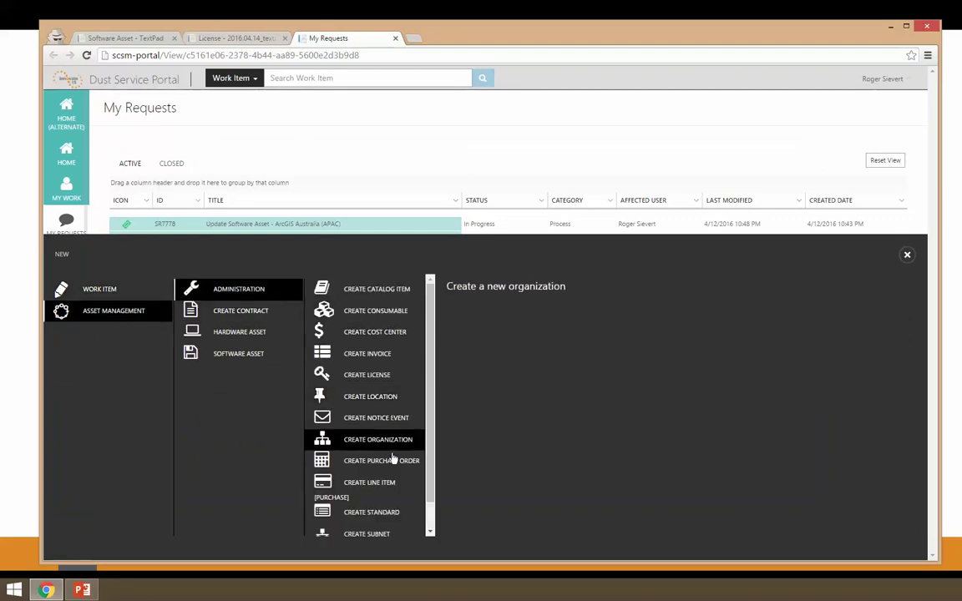
pyautogui.click(387, 486)
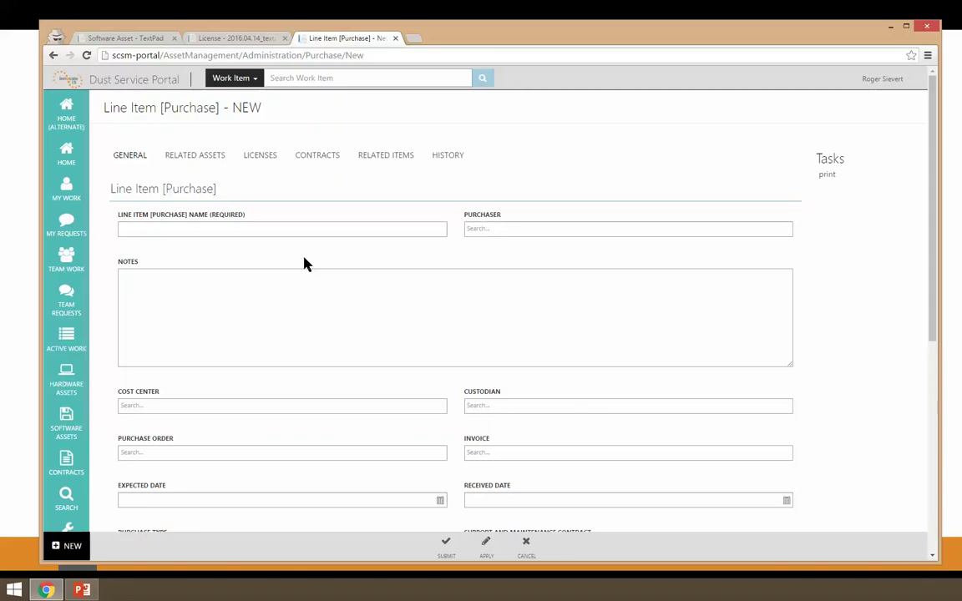
# Step: Name the new purchase line item p_2016.04.14.textpad_10lic
pyautogui.click(236, 232)
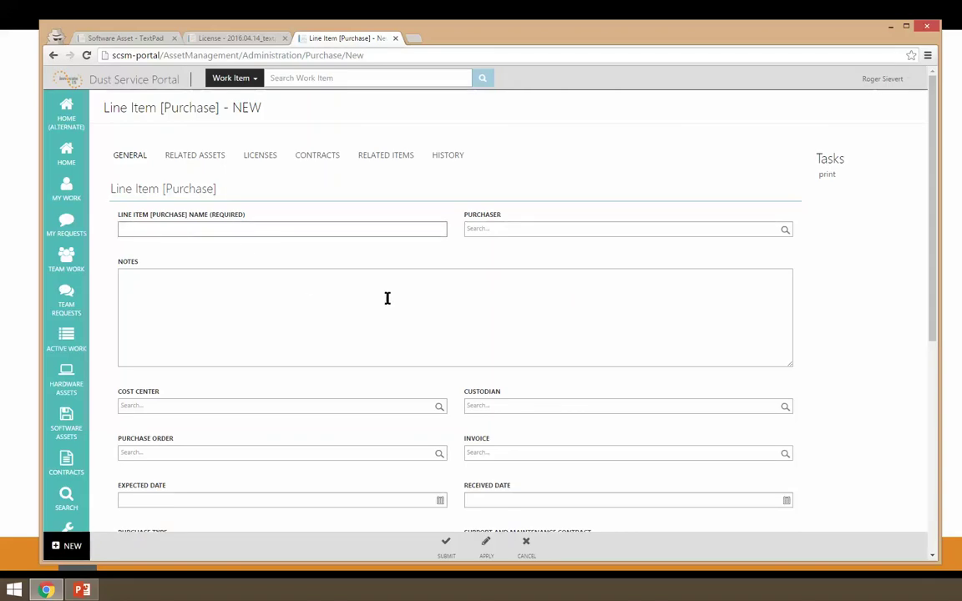
pyautogui.write('2016.')
pyautogui.write('04.14.')
pyautogui.write(' textpad')
pyautogui.write('_10lic')
pyautogui.write('p_')
pyautogui.click(399, 316)
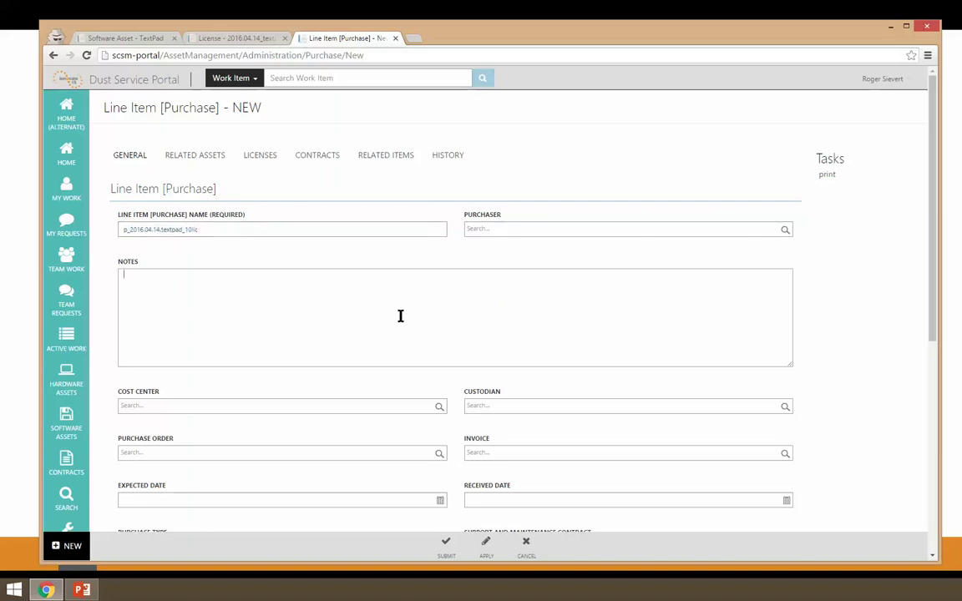
# Step: Set the purchase line item's cost center to 1000
pyautogui.scroll(-2, 383, 317)
pyautogui.click(353, 292)
pyautogui.write('10')
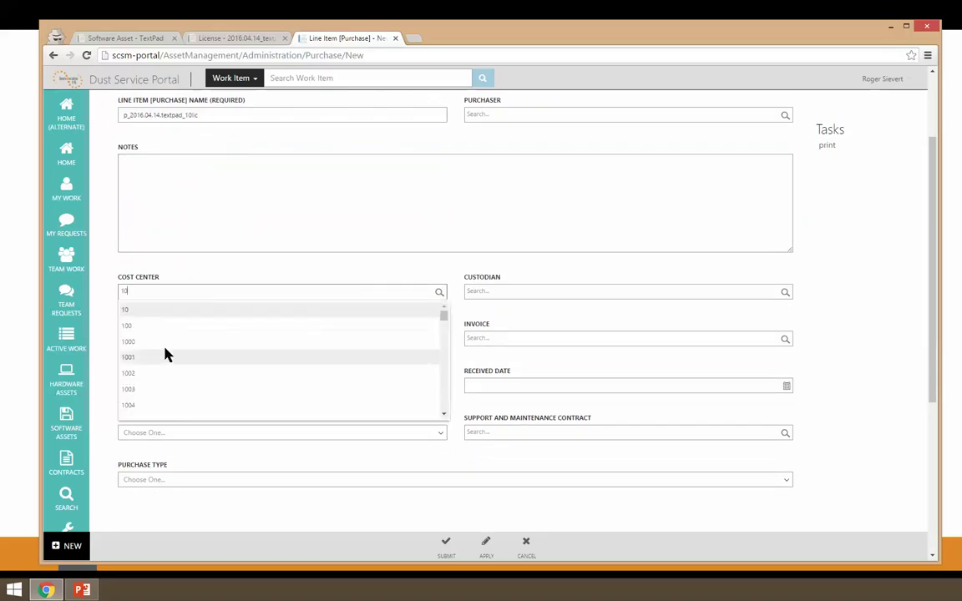
pyautogui.click(227, 342)
pyautogui.scroll(3, 354, 226)
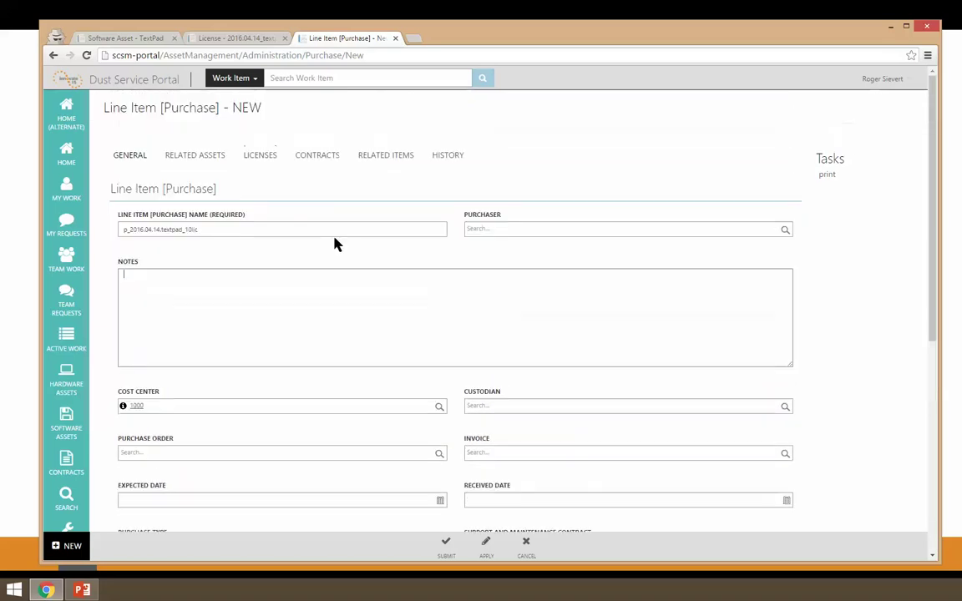
# Step: Search the software assets for text and add TextPad to the line item's related software assets
pyautogui.click(199, 156)
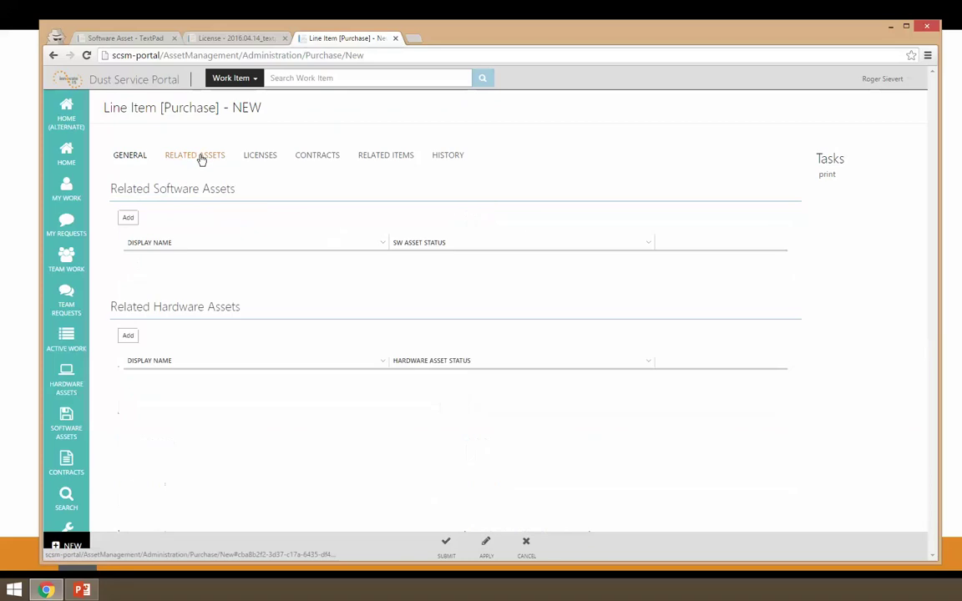
pyautogui.click(128, 217)
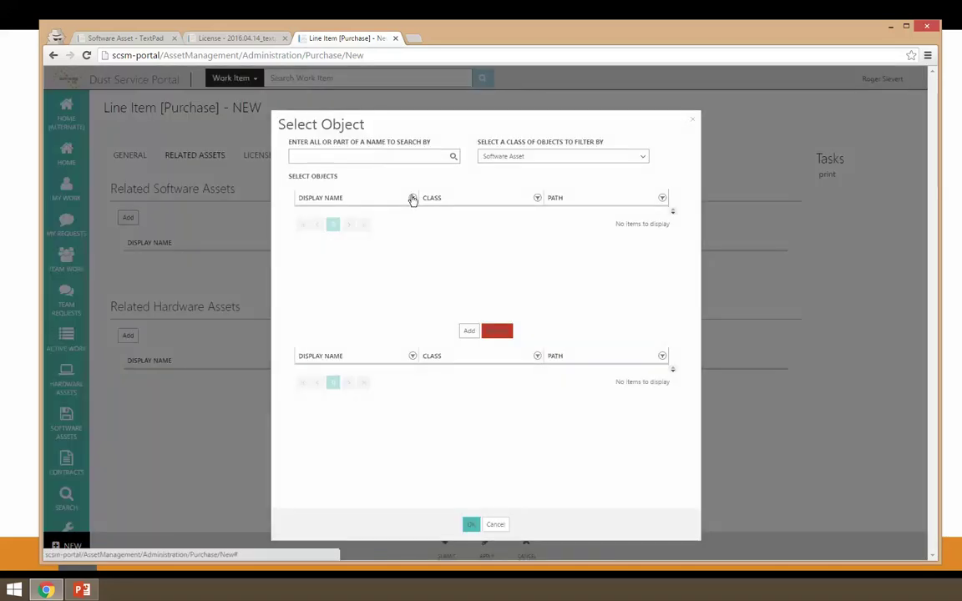
pyautogui.write('text')
pyautogui.press('Return')
pyautogui.click(418, 221)
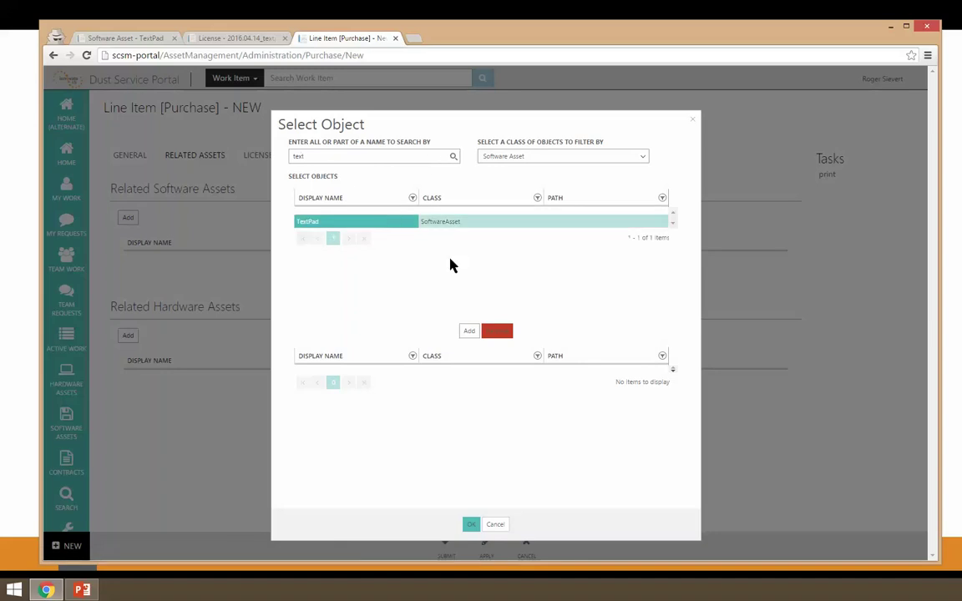
pyautogui.click(469, 332)
pyautogui.click(471, 525)
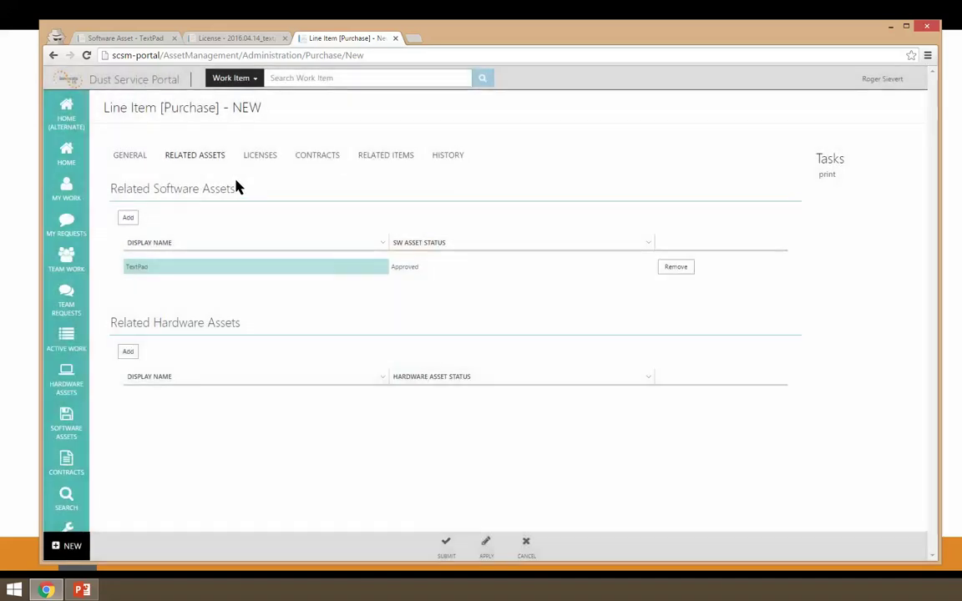
# Step: Search the licenses for text, add 2016.04.14_textpad_10lic to the purchase line item's licensing, and apply the changes
pyautogui.click(253, 157)
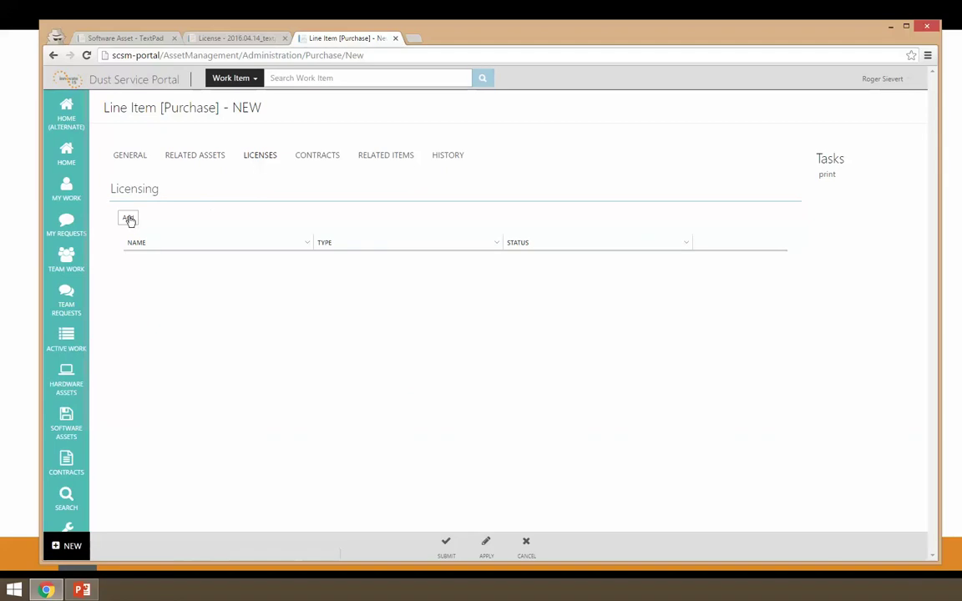
pyautogui.click(128, 217)
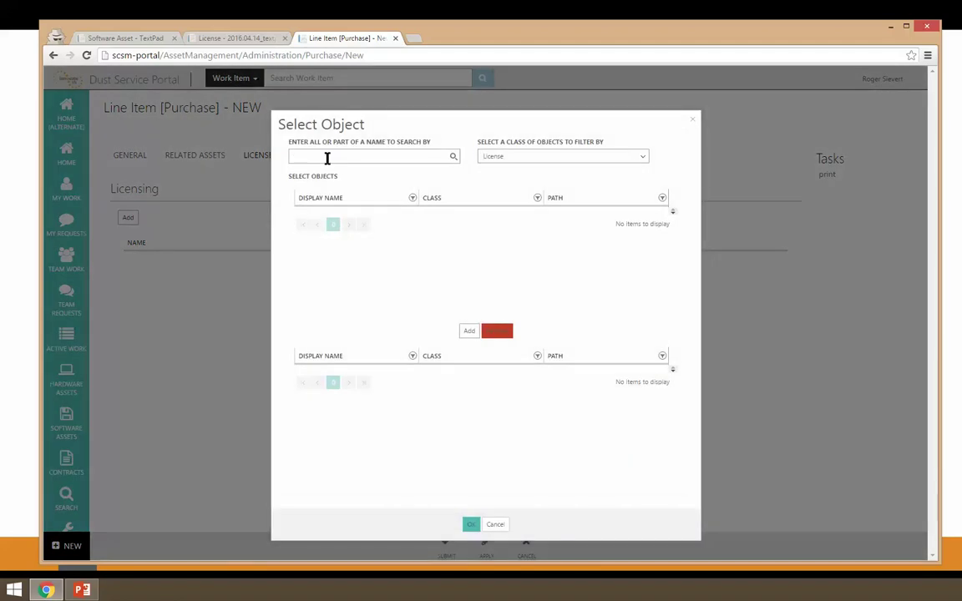
pyautogui.write('text')
pyautogui.click(454, 157)
pyautogui.click(358, 222)
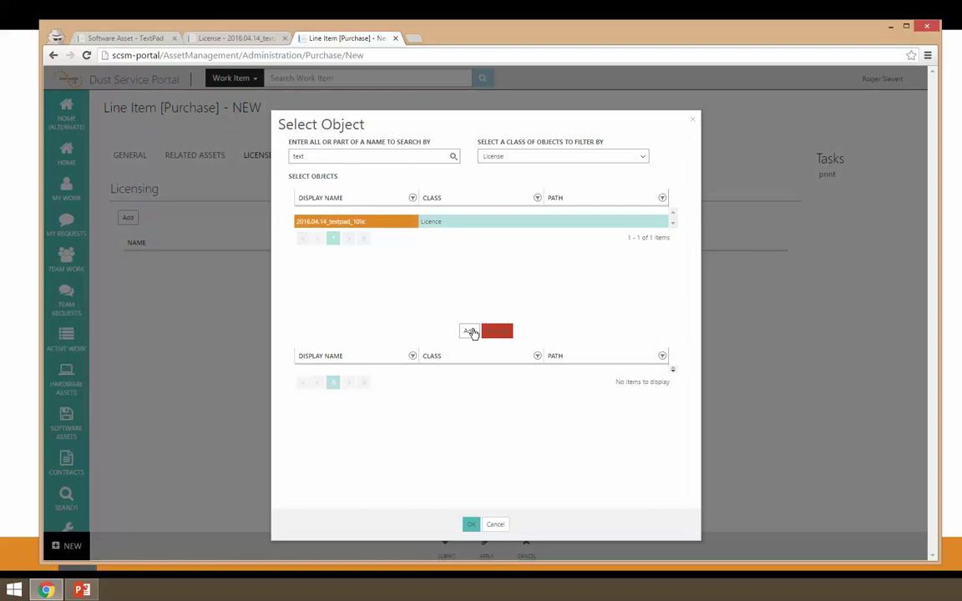
pyautogui.click(469, 331)
pyautogui.click(471, 524)
pyautogui.click(486, 544)
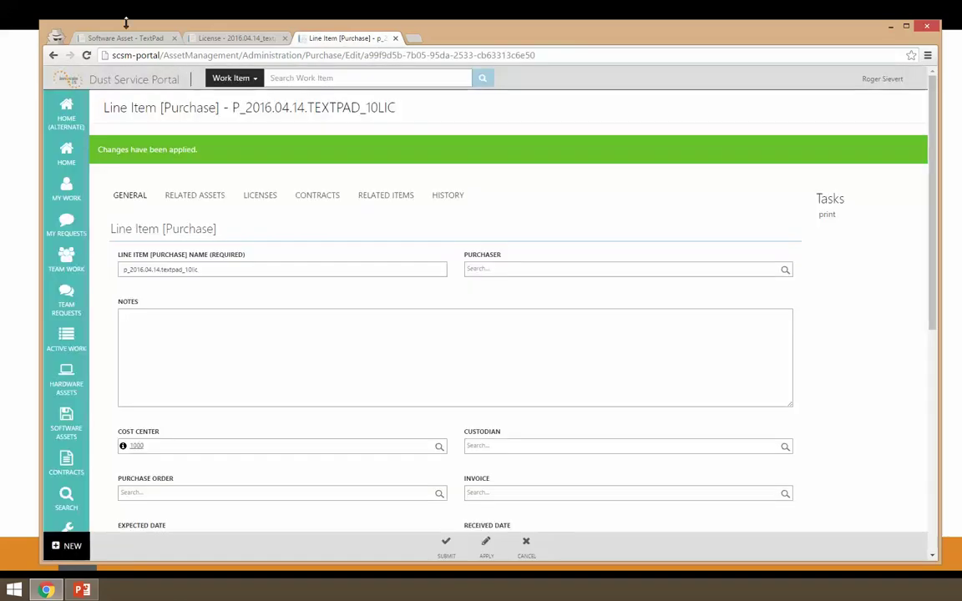
# Step: Return to the TextPad software asset and review its related purchase line items
pyautogui.click(121, 37)
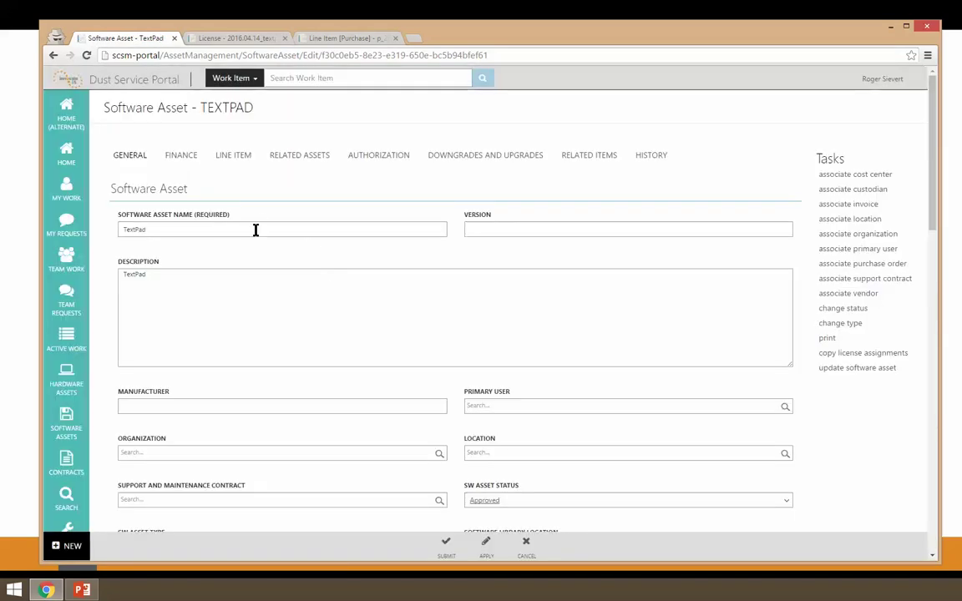
pyautogui.click(232, 155)
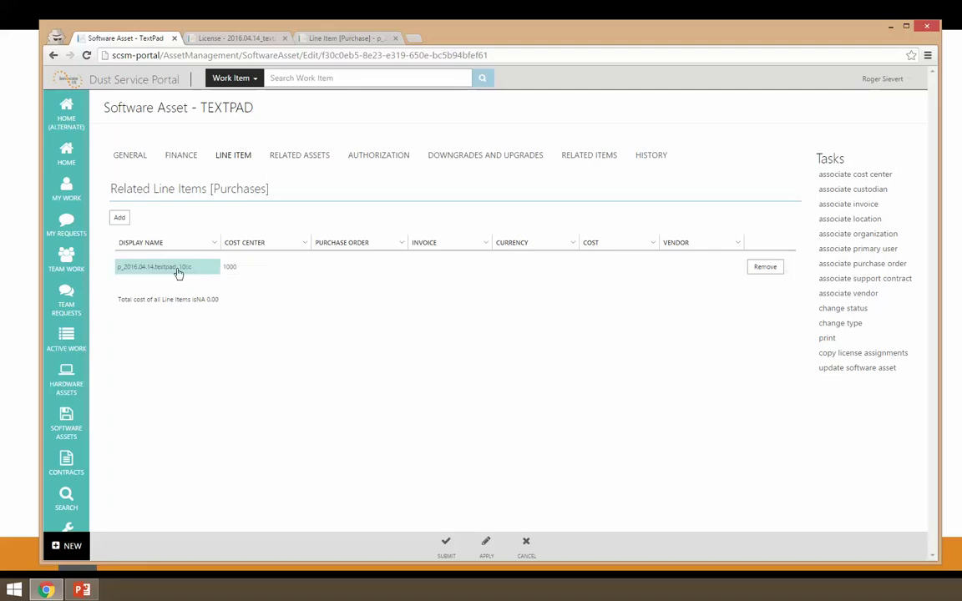
# Step: Open the alternate home page in a new browser tab and start a Create New Software Asset request
pyautogui.middleClick(70, 111)
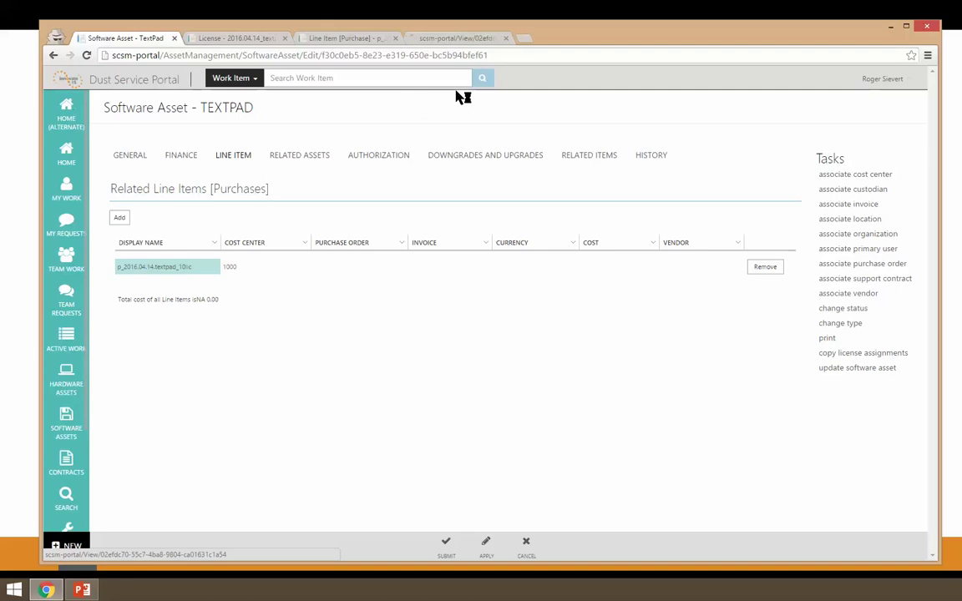
pyautogui.click(457, 39)
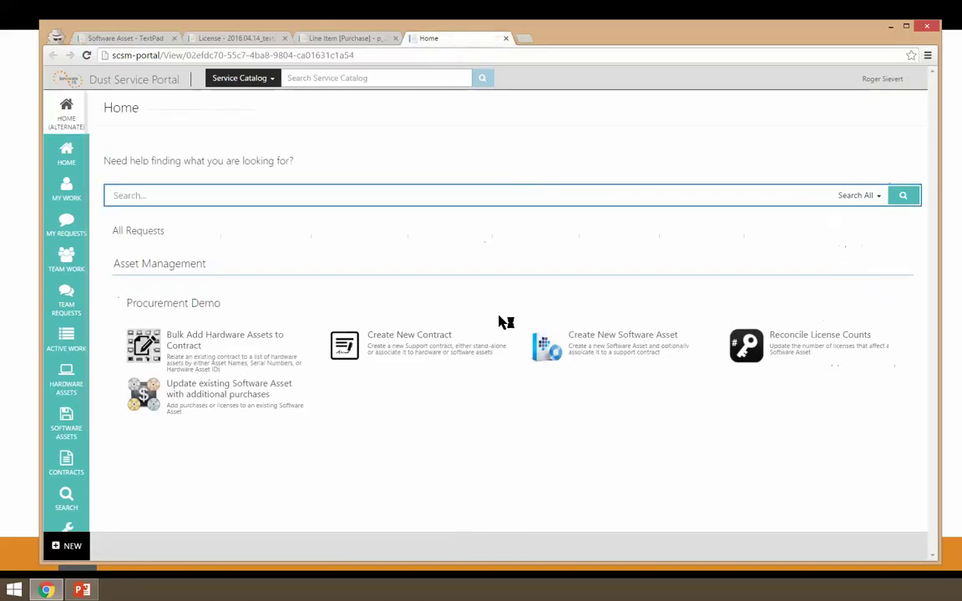
pyautogui.click(630, 337)
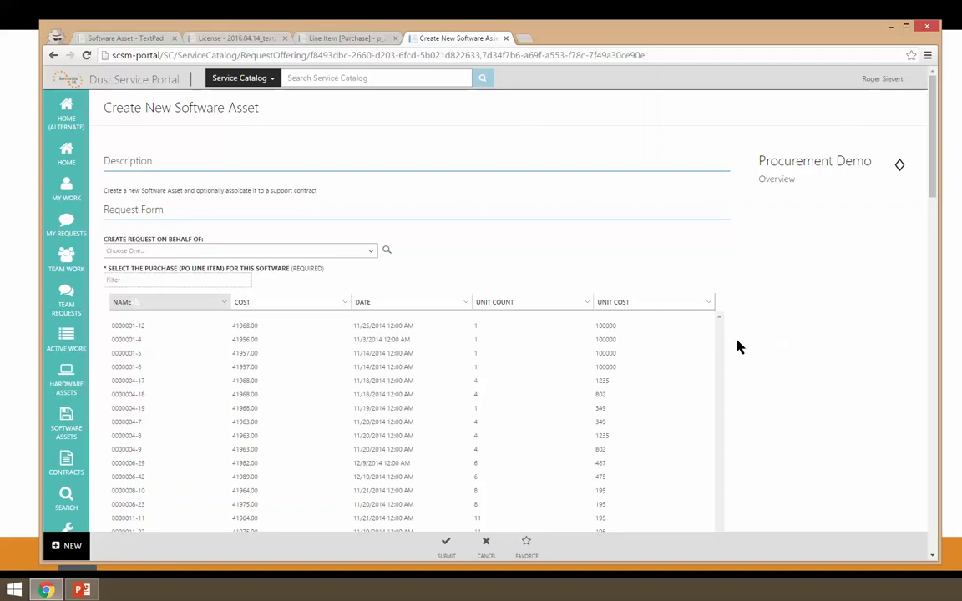
# Step: Select purchase line item 0000001-5 for the software and enter Camtasia as the new unique software name
pyautogui.click(204, 357)
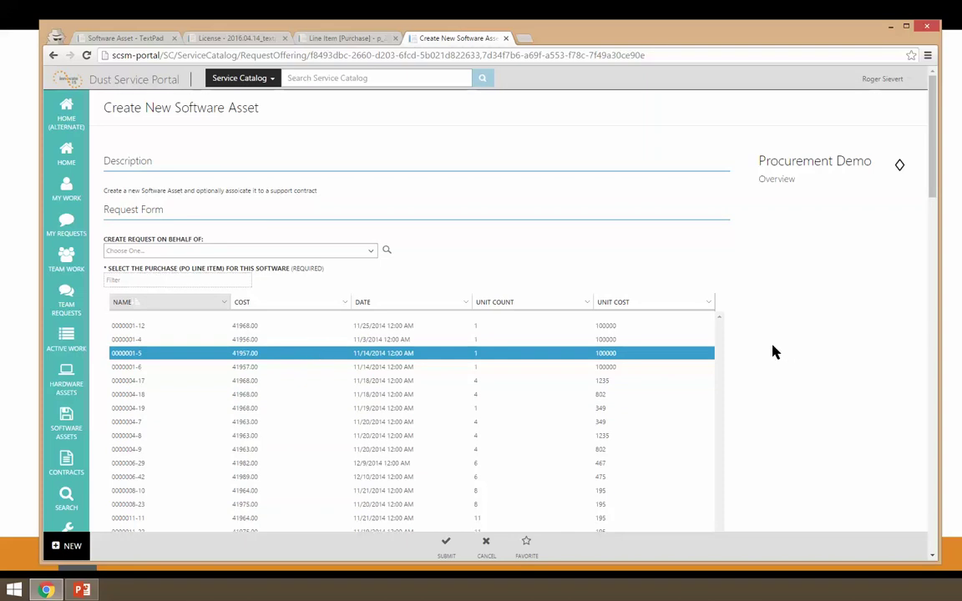
pyautogui.scroll(-2, 777, 365)
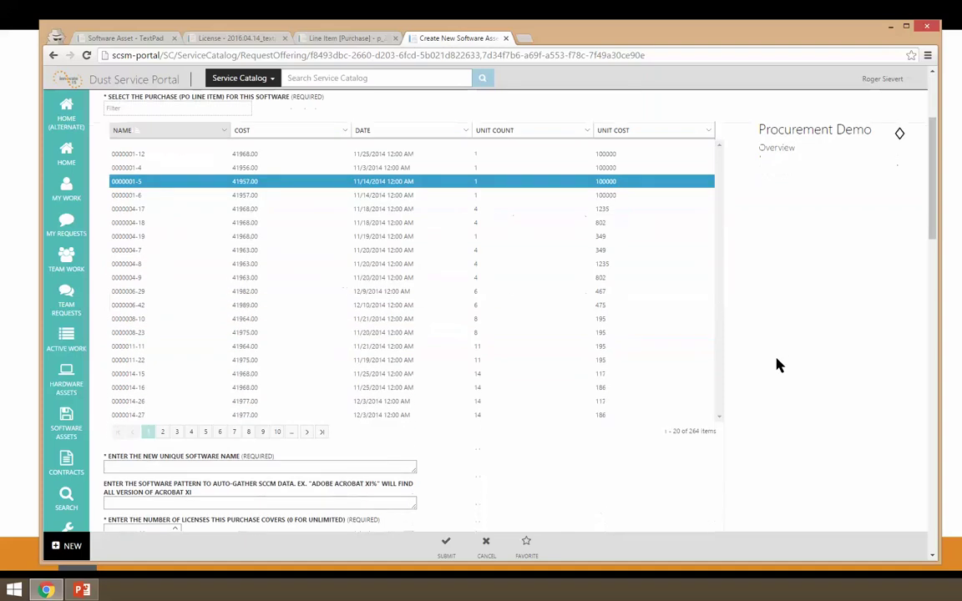
pyautogui.scroll(-3, 777, 365)
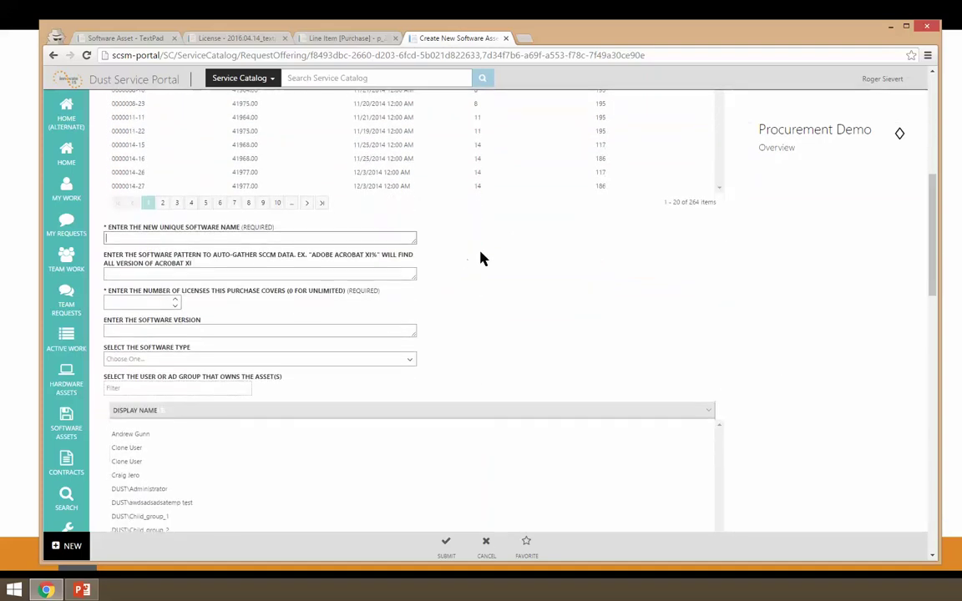
pyautogui.moveTo(238, 30)
pyautogui.mouseDown()
pyautogui.moveTo(653, 38)
pyautogui.moveTo(231, 35)
pyautogui.mouseUp()
pyautogui.click(242, 238)
pyautogui.write('Camtasia')
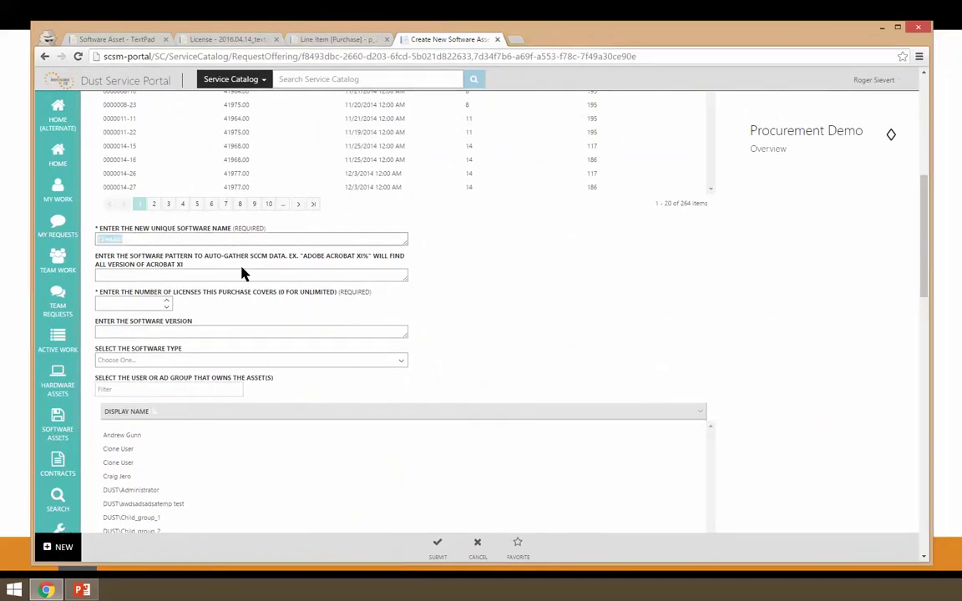
pyautogui.click(249, 242)
# Step: Set the number of licenses the purchase covers to 23, leaving the software pattern blank
pyautogui.press('Tab')
pyautogui.press('Tab')
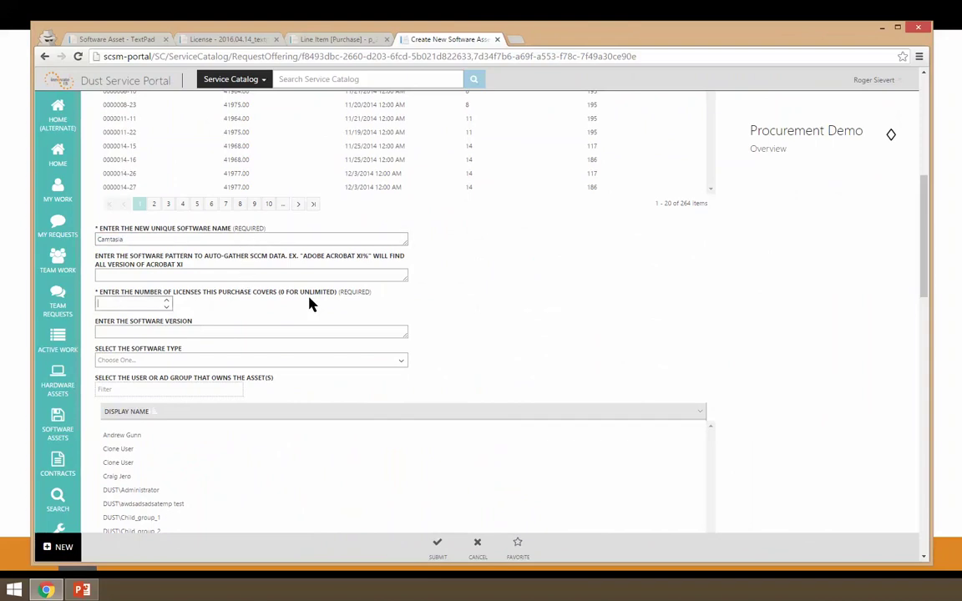
pyautogui.write('25')
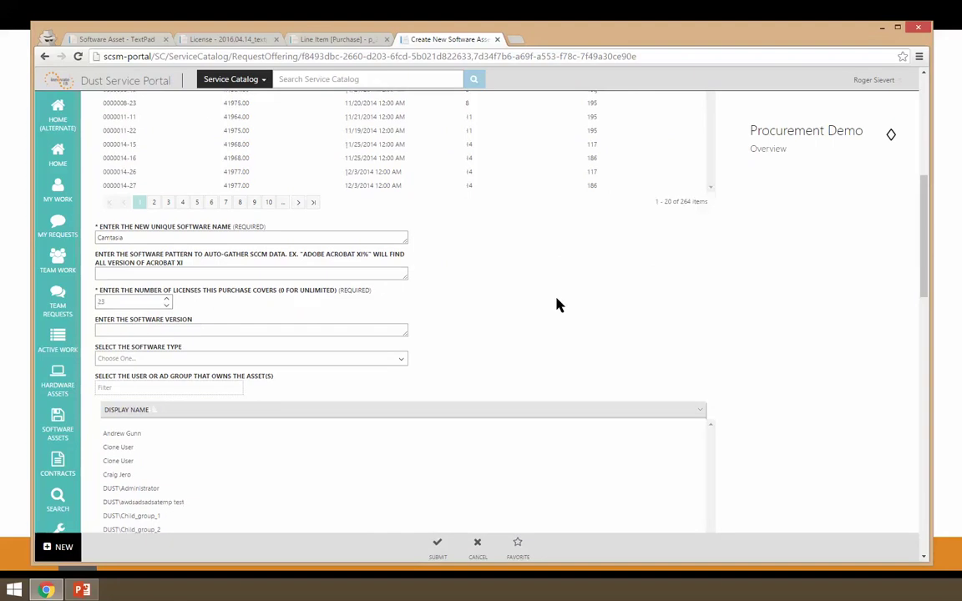
# Step: Filter the users and AD groups by part of the owner's name and select that user as asset owner
pyautogui.scroll(-2, 558, 304)
pyautogui.click(138, 218)
pyautogui.write('tro')
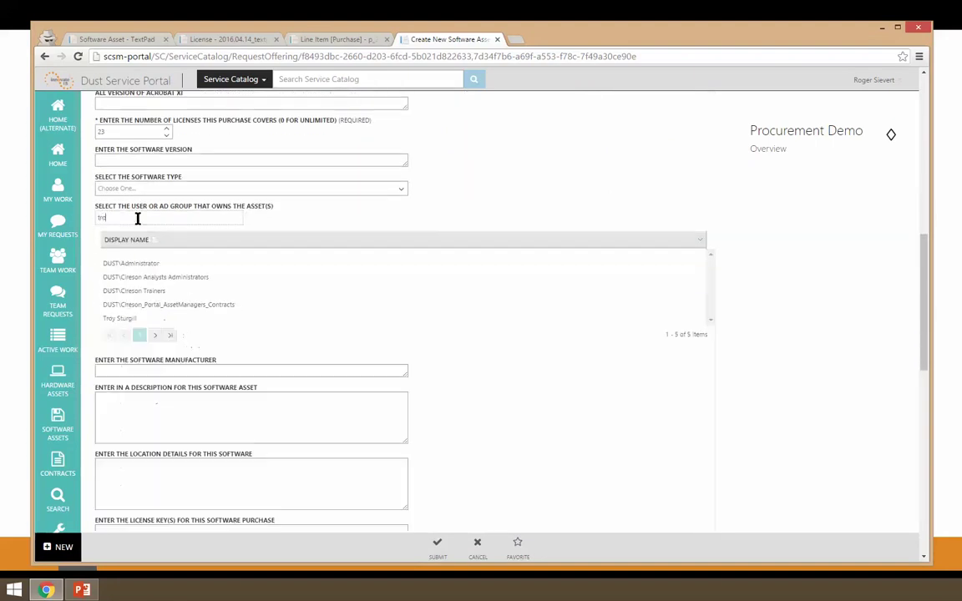
pyautogui.click(160, 263)
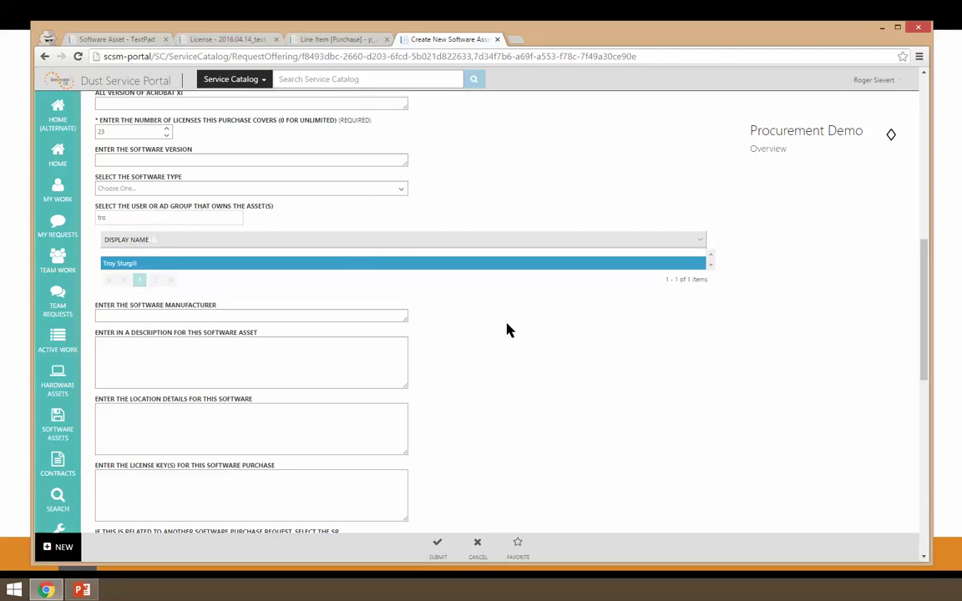
# Step: Submit the Create New Software Asset request with the remaining software details left blank
pyautogui.scroll(-3, 200, 349)
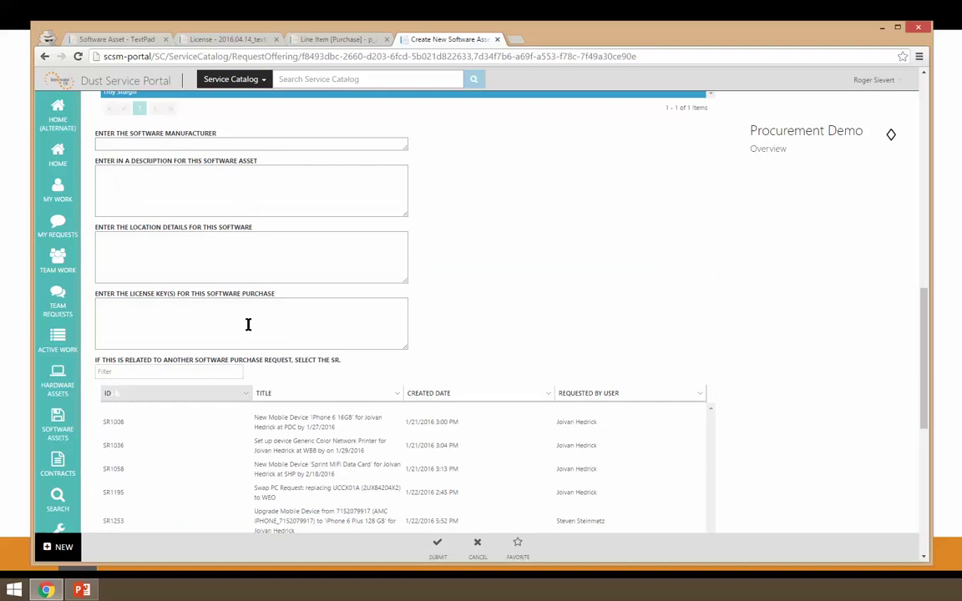
pyautogui.click(430, 493)
pyautogui.click(438, 546)
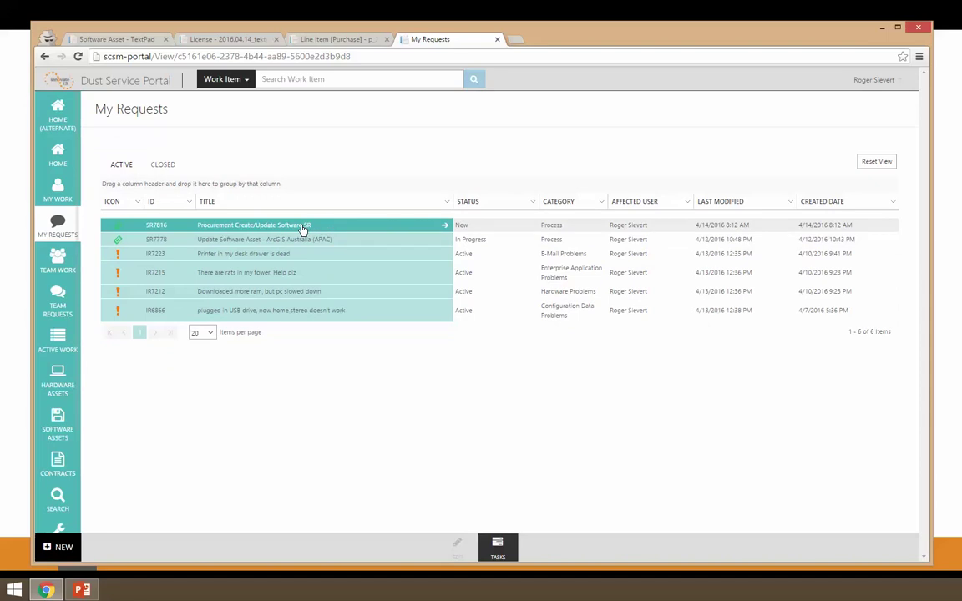
# Step: Open the Procurement Create/Update Software SR service request and examine its activities, including the approval and purchase activities
pyautogui.click(302, 229)
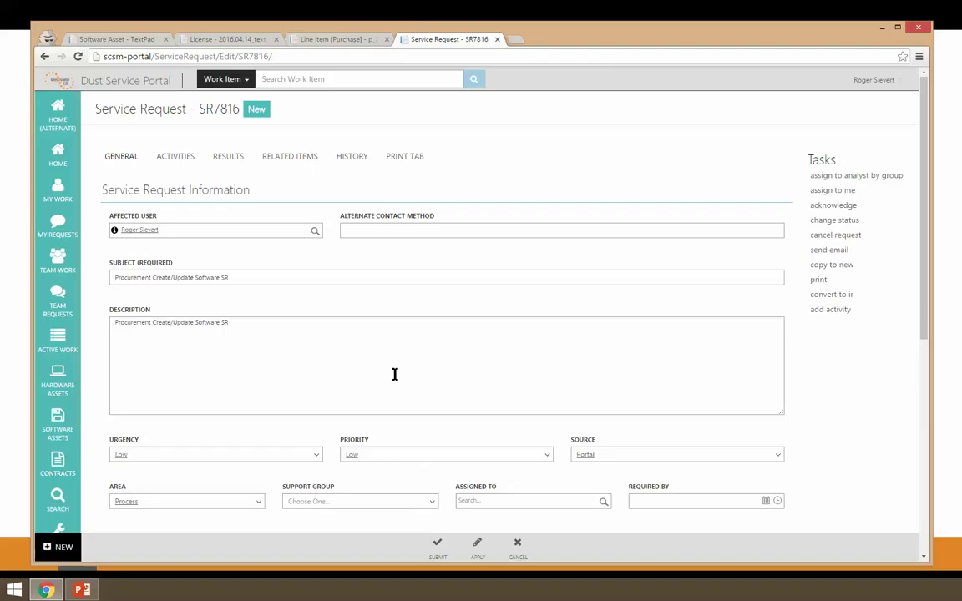
pyautogui.click(177, 156)
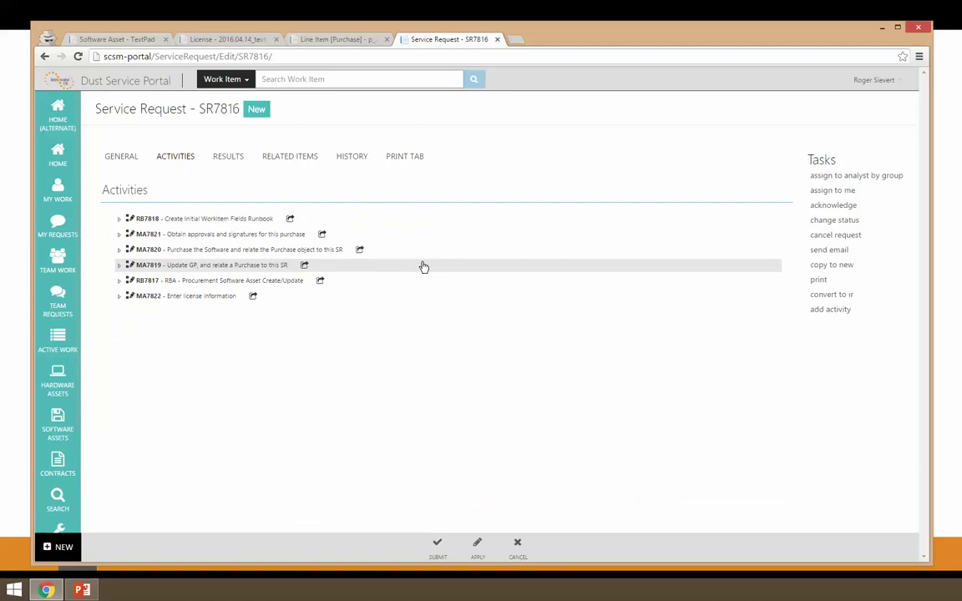
pyautogui.moveTo(422, 266); pyautogui.dragTo(146, 238)
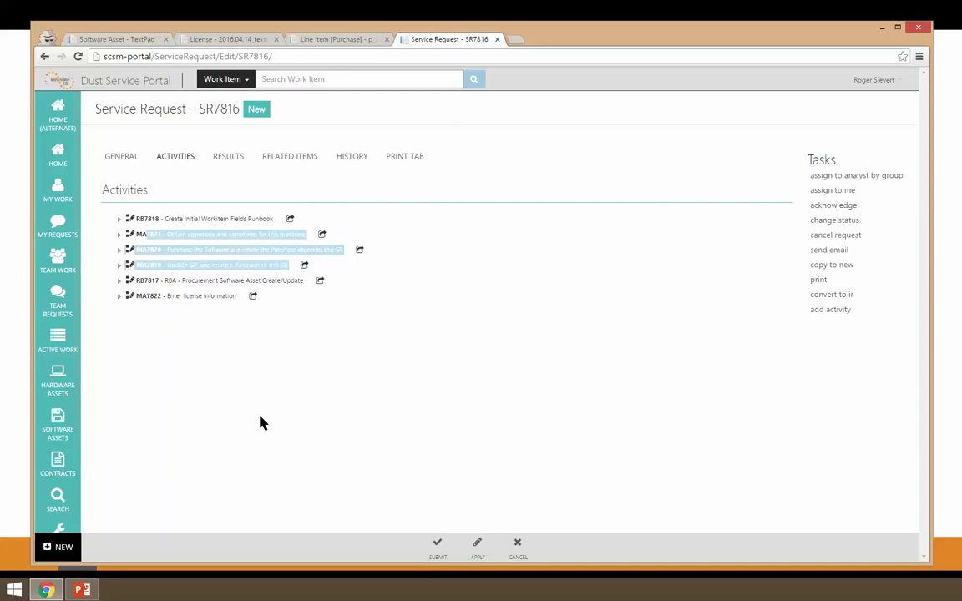
pyautogui.click(262, 423)
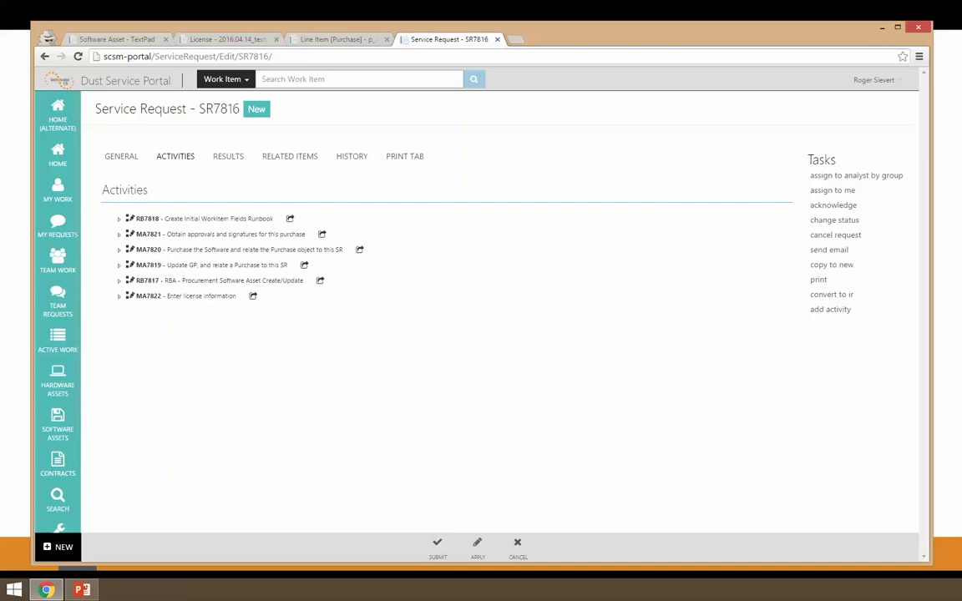
# Step: Compare the TextPad asset with its license record and review the asset's line items and related licenses
pyautogui.click(120, 40)
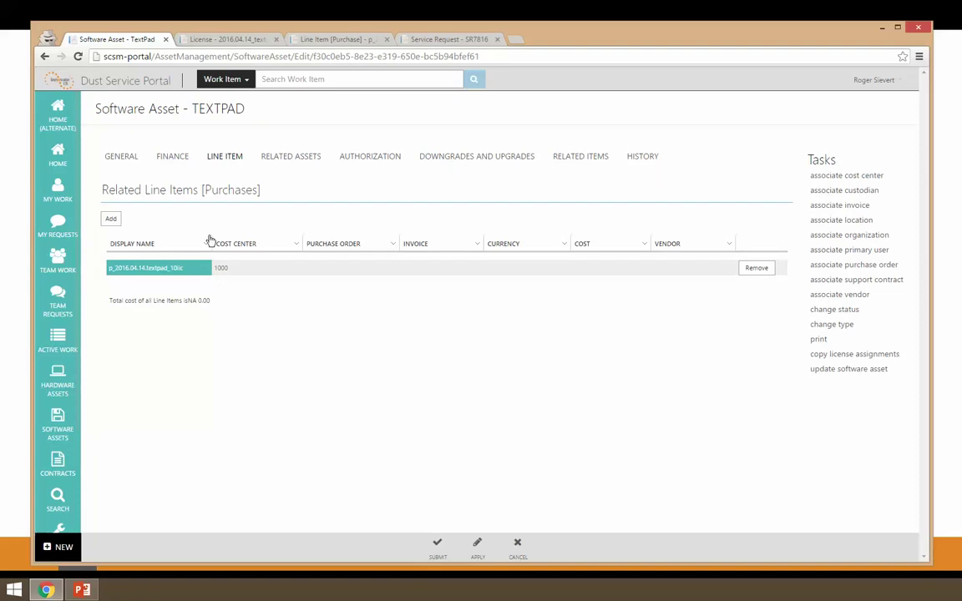
pyautogui.click(222, 40)
pyautogui.click(133, 40)
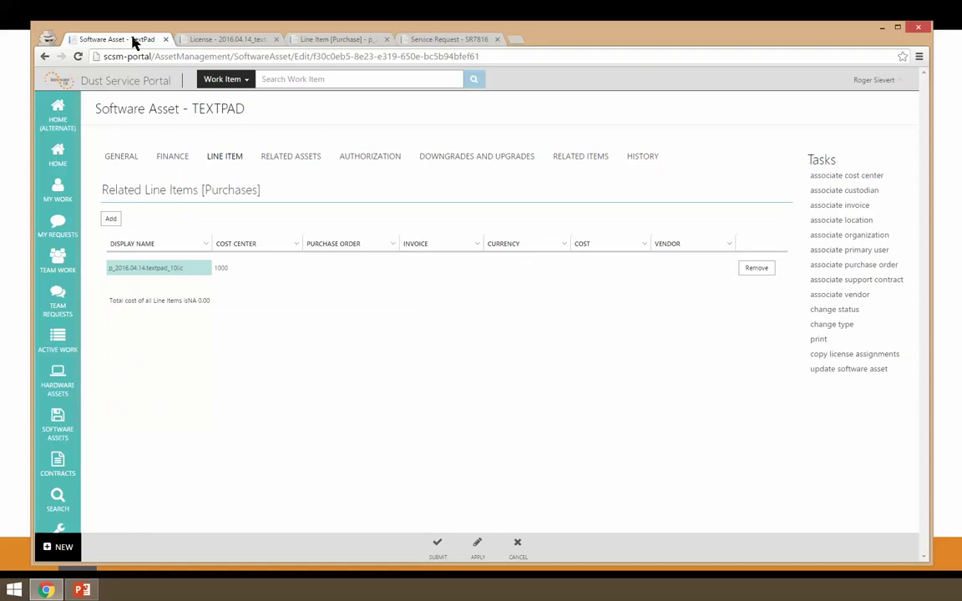
pyautogui.click(213, 40)
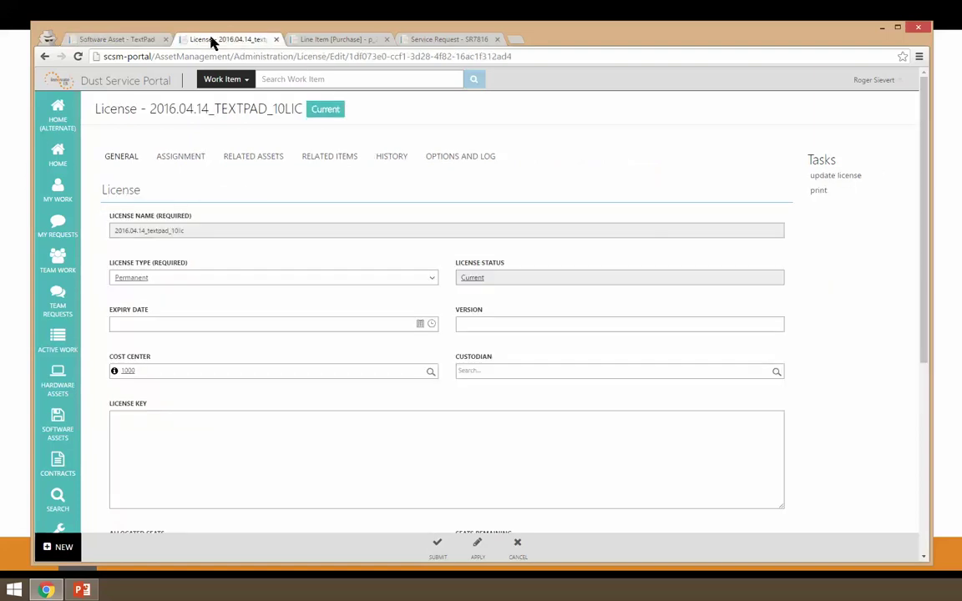
pyautogui.click(129, 39)
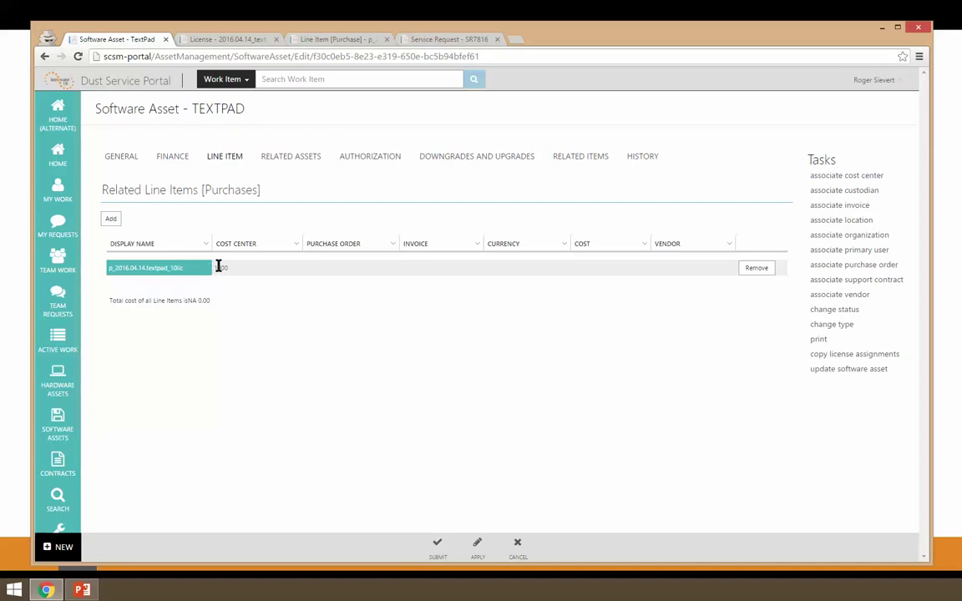
pyautogui.click(179, 157)
pyautogui.scroll(-2, 232, 370)
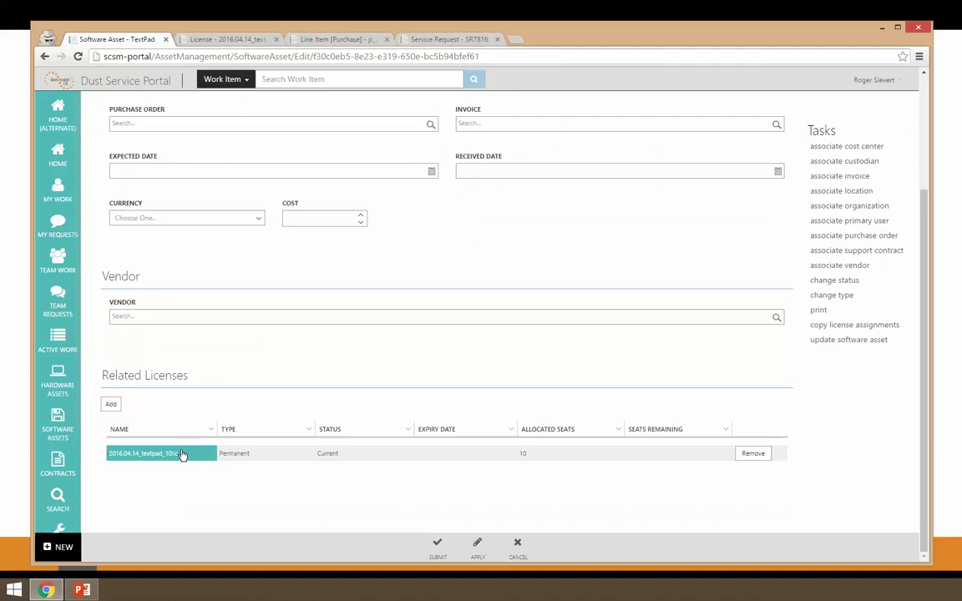
# Step: Switch to the license record's browser tab and start a new license from the asset administration options
pyautogui.click(232, 46)
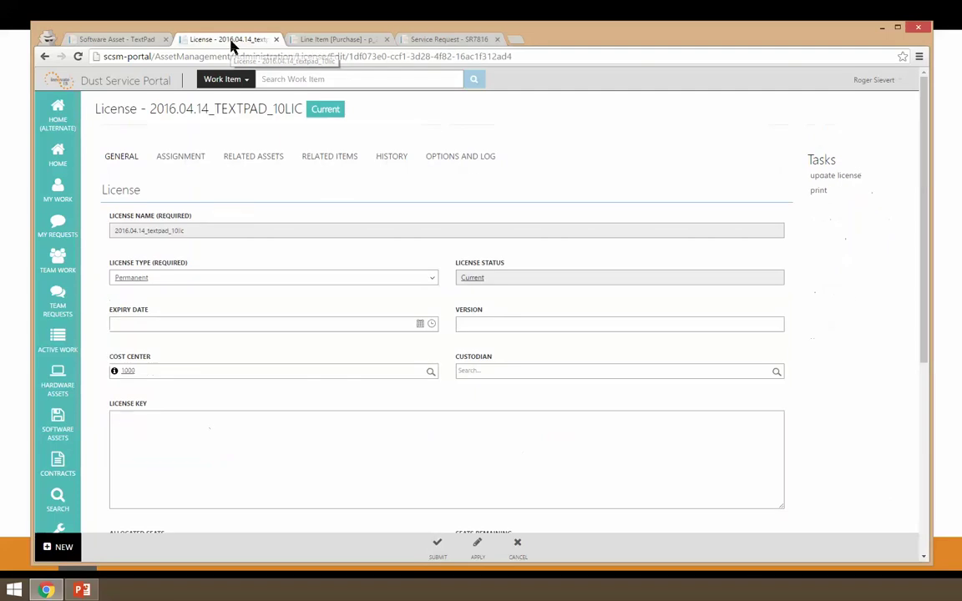
pyautogui.click(46, 547)
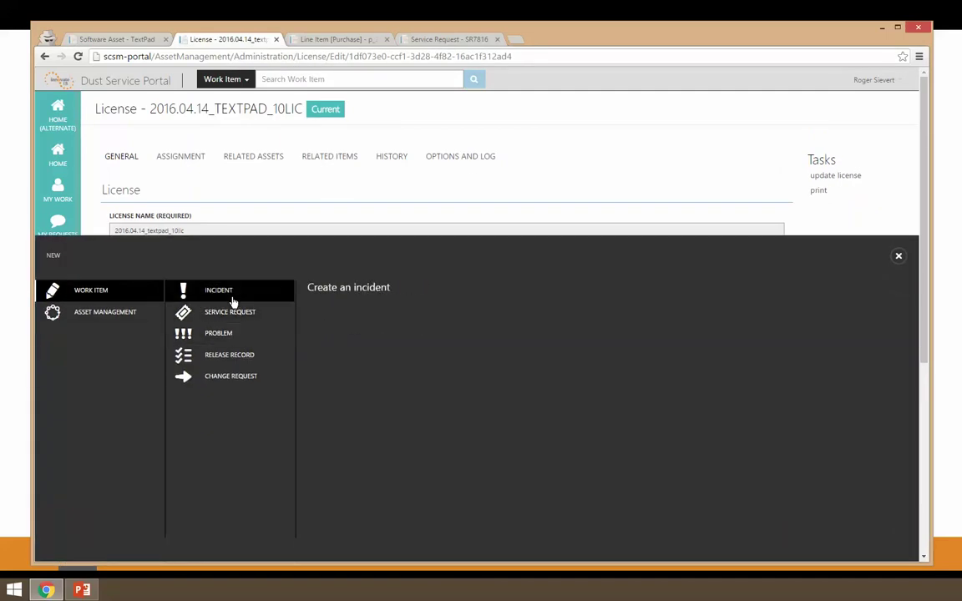
pyautogui.click(104, 311)
pyautogui.click(268, 297)
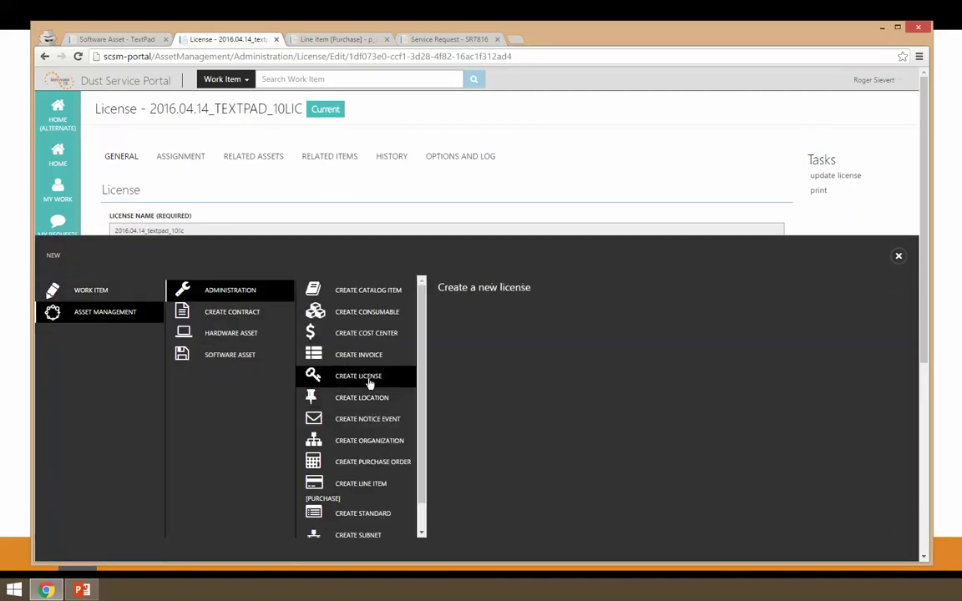
pyautogui.click(367, 377)
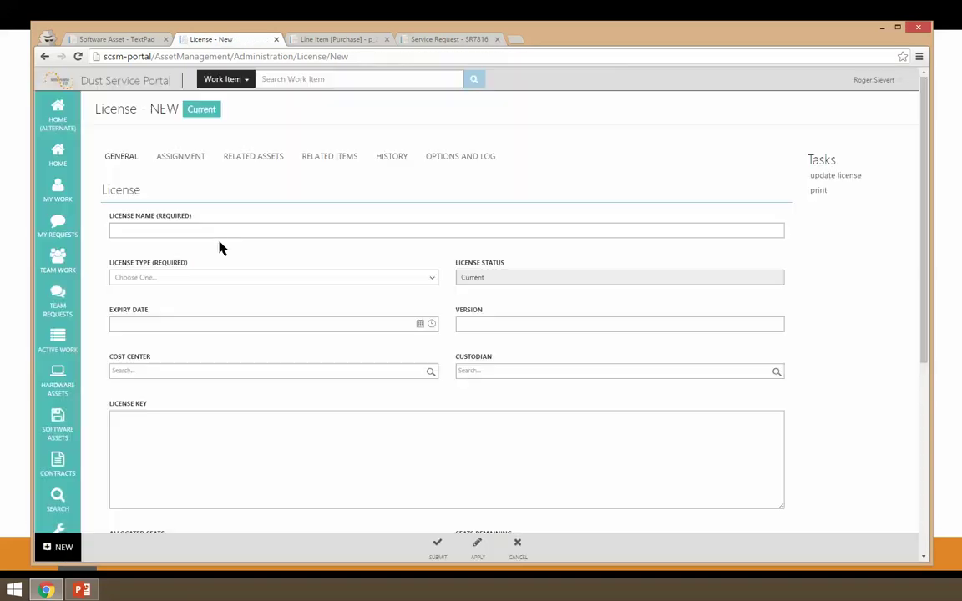
# Step: Name the new license 2016.04.14_textpad_20lic
pyautogui.click(220, 230)
pyautogui.write('2016.04.14_textpad_2016')
pyautogui.click(264, 429)
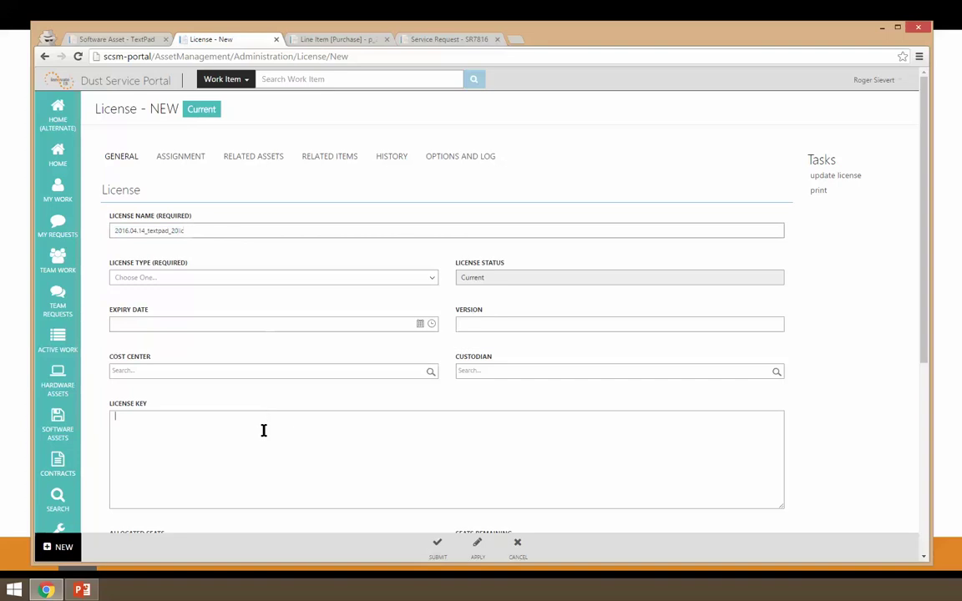
# Step: Set the new license's allocated seats to 20
pyautogui.scroll(-4, 271, 414)
pyautogui.click(142, 264)
pyautogui.write('20')
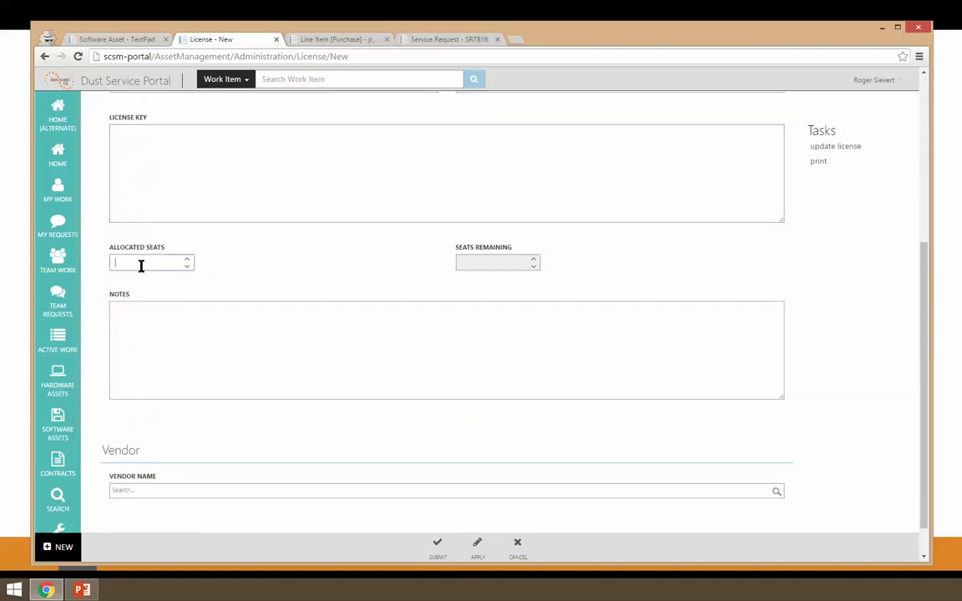
pyautogui.click(232, 328)
# Step: Relate the TextPad software asset to the new license by searching for text, and try to save the license
pyautogui.scroll(4, 232, 328)
pyautogui.click(264, 156)
pyautogui.click(119, 218)
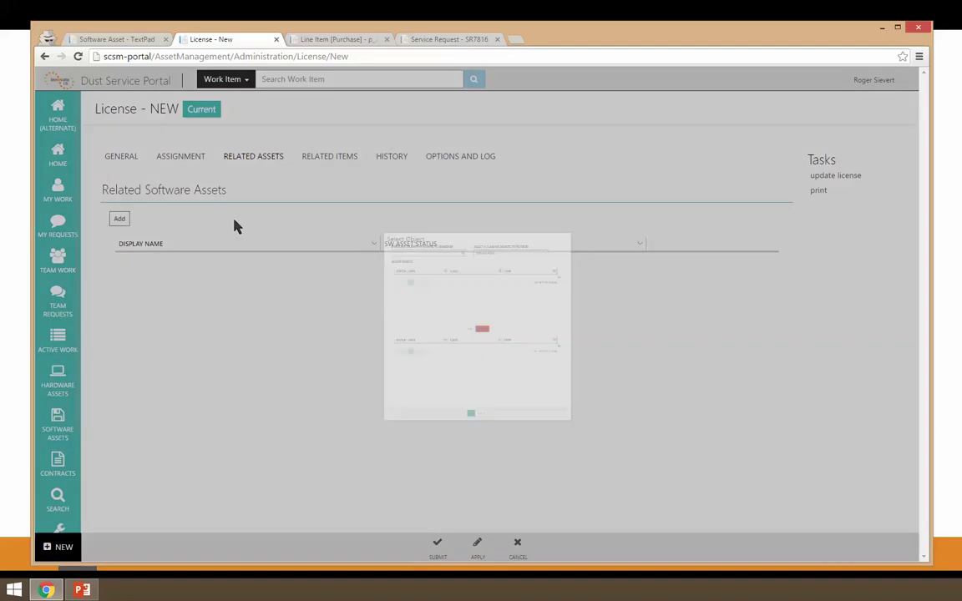
pyautogui.write('tex')
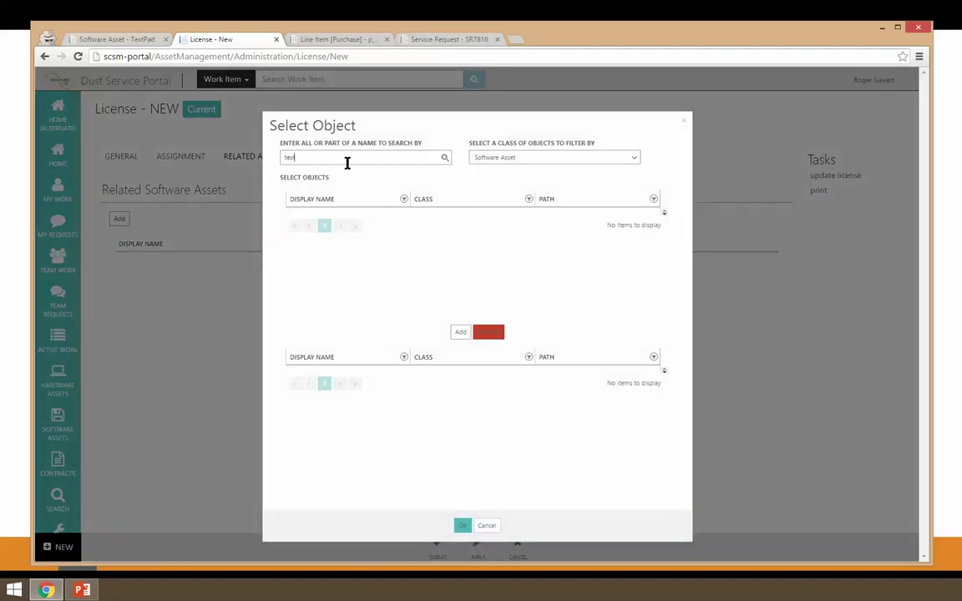
pyautogui.click(460, 332)
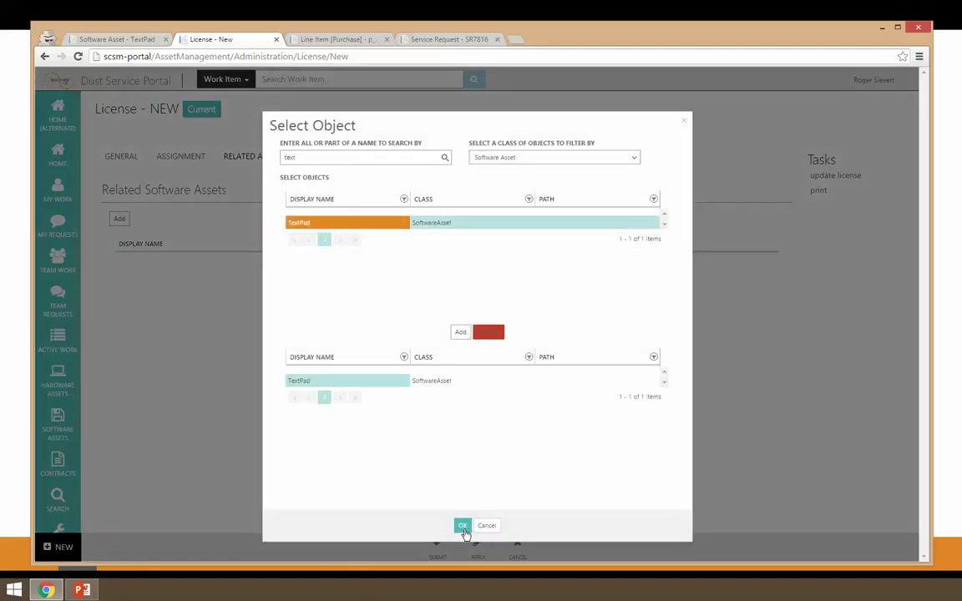
pyautogui.click(462, 525)
pyautogui.click(478, 545)
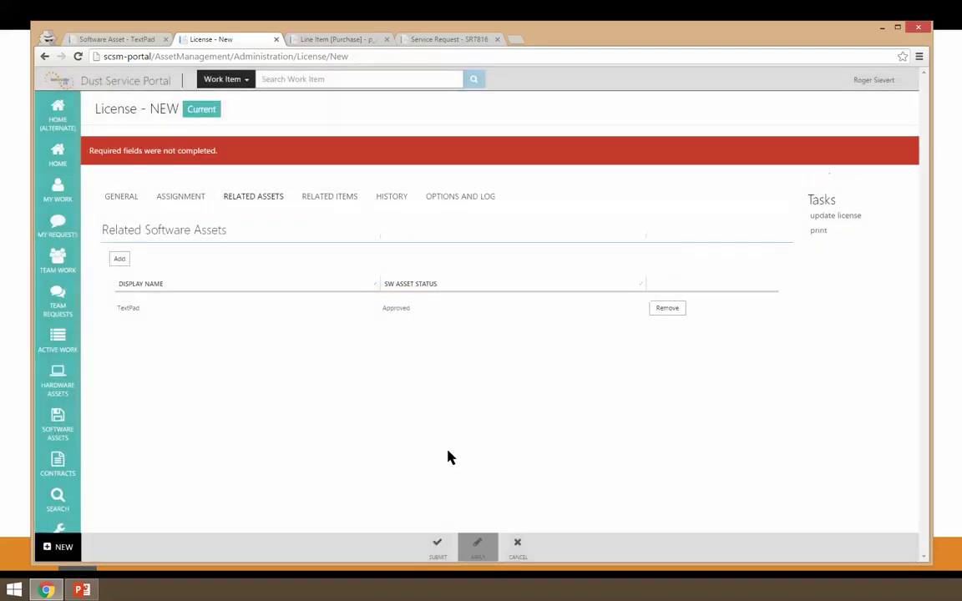
# Step: Set the required license type to Permanent and apply the new license
pyautogui.click(128, 199)
pyautogui.click(303, 321)
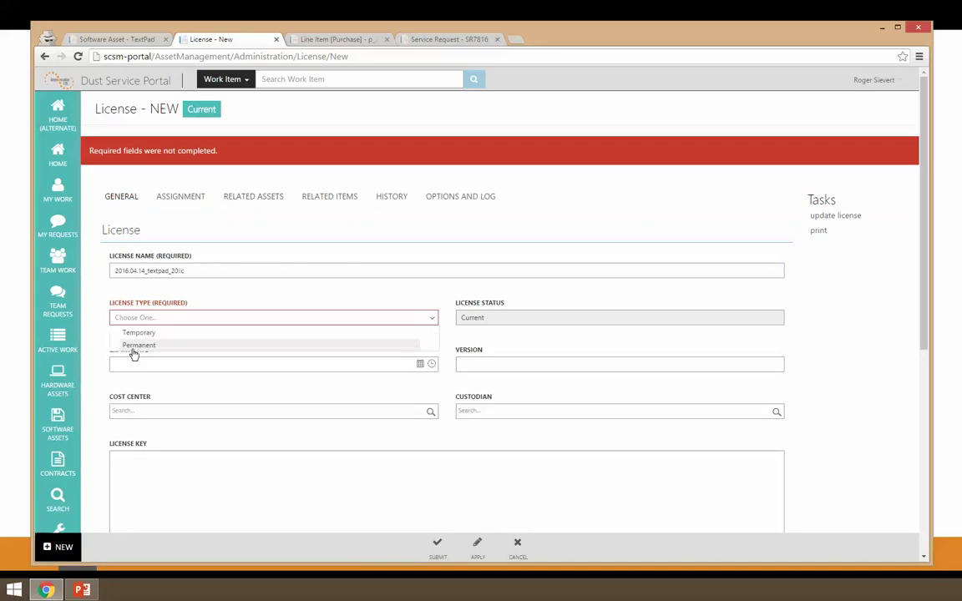
pyautogui.click(134, 348)
pyautogui.click(424, 509)
pyautogui.click(478, 544)
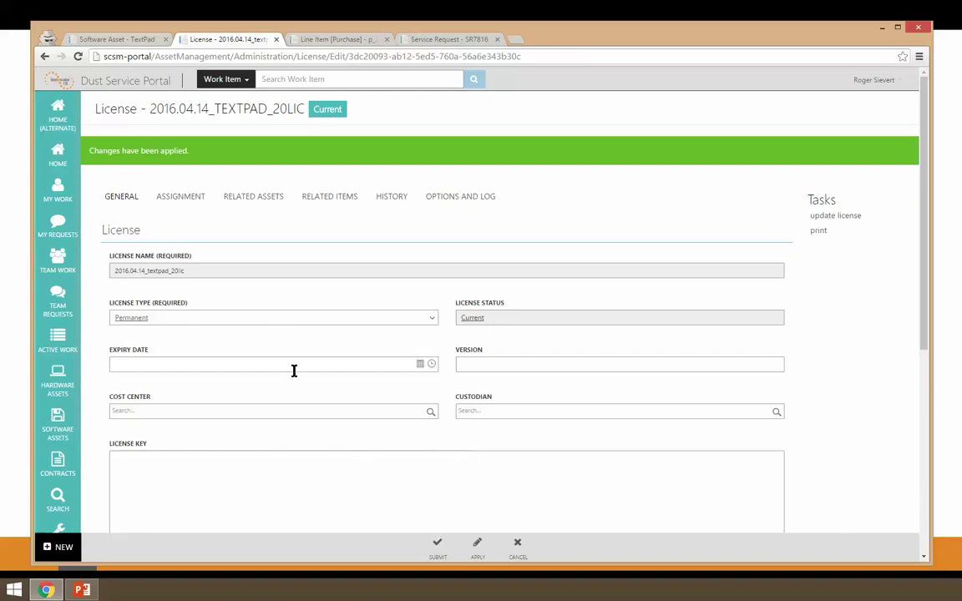
# Step: Review the allocated and remaining seats of the licenses related to the TextPad software asset
pyautogui.click(108, 39)
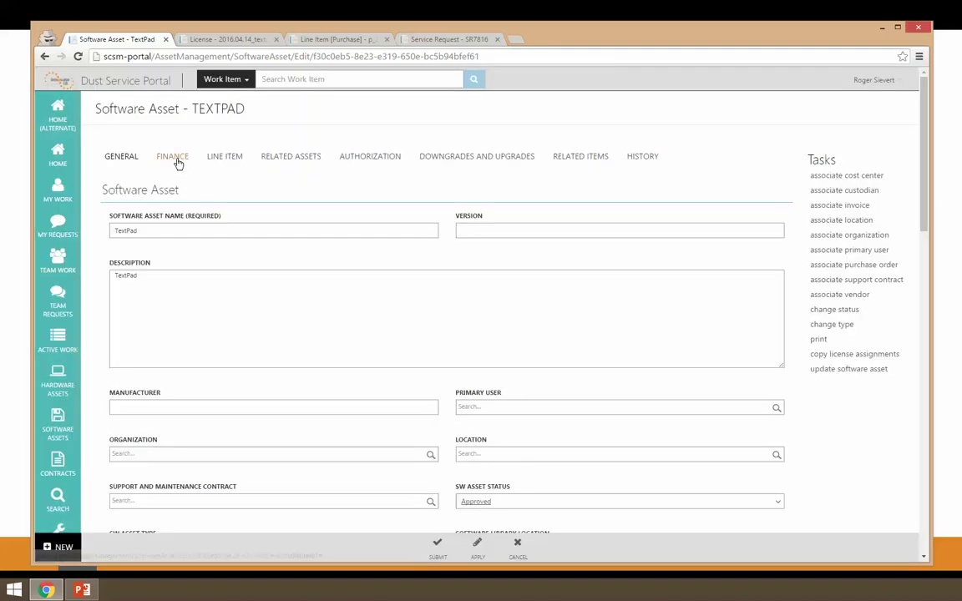
pyautogui.click(173, 157)
pyautogui.scroll(-2, 356, 275)
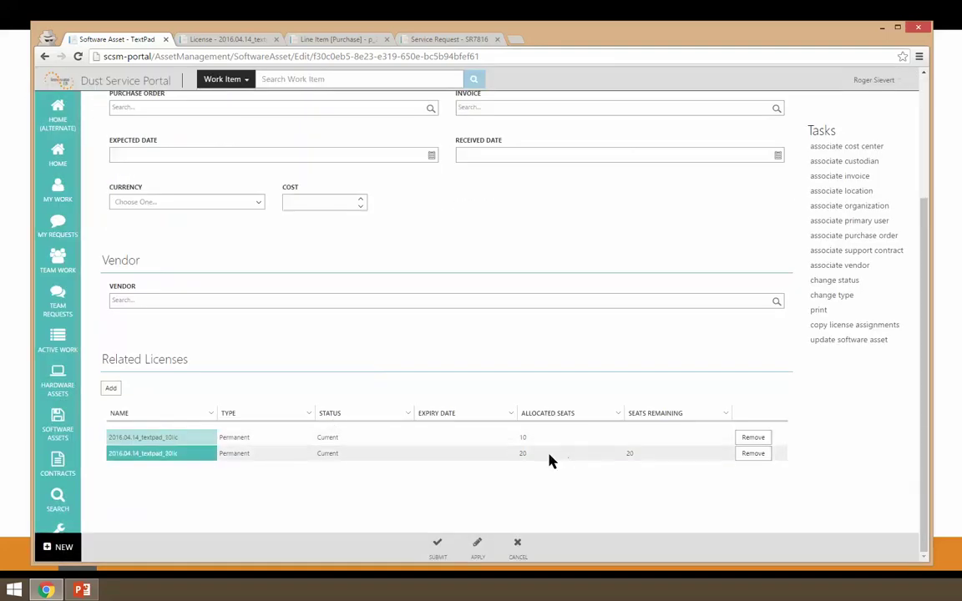
pyautogui.scroll(2, 529, 451)
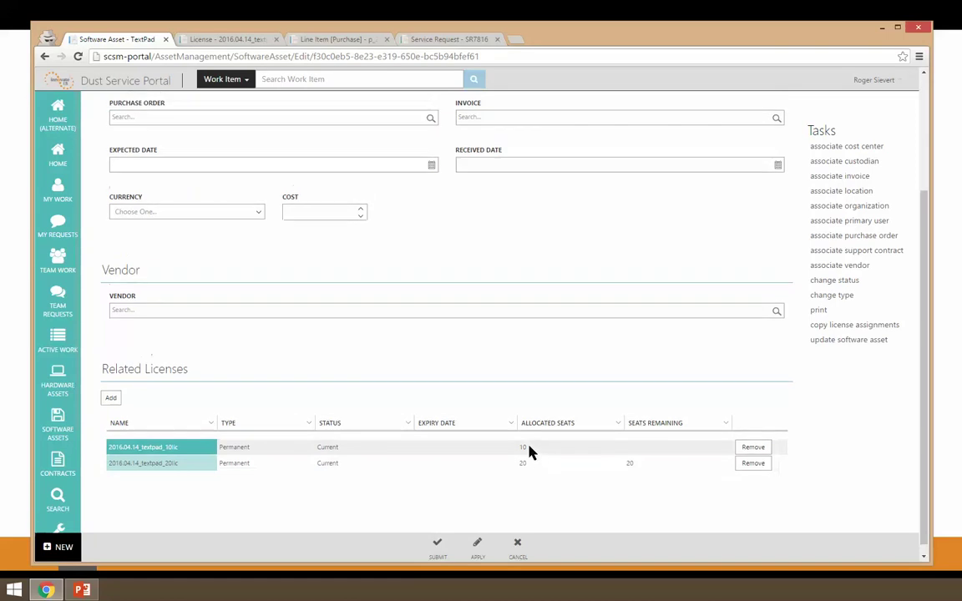
# Step: Set the TextPad asset's purchase count to 30 and recheck its related licenses
pyautogui.click(133, 158)
pyautogui.scroll(-12, 485, 361)
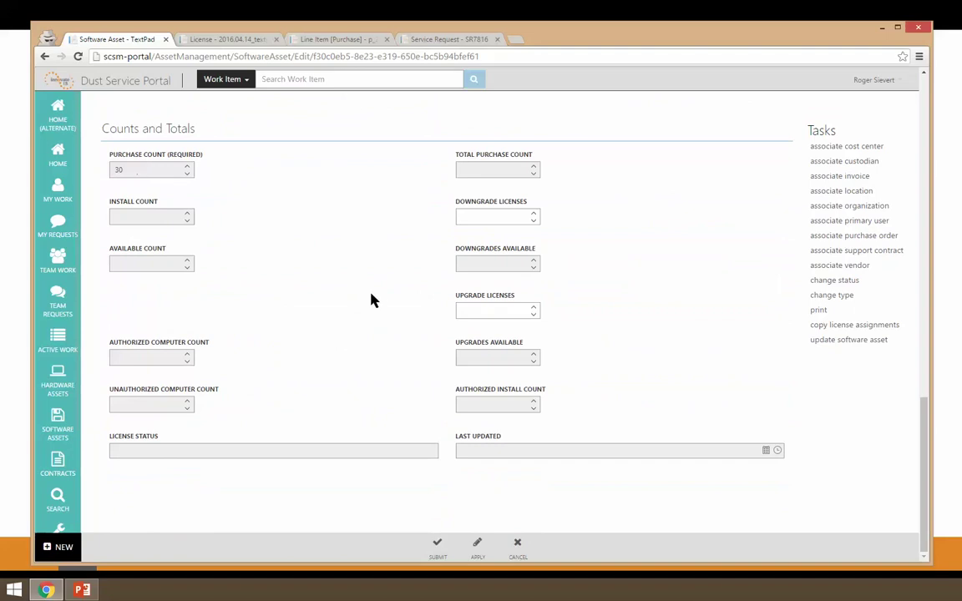
pyautogui.scroll(10, 368, 307)
pyautogui.scroll(5, 368, 309)
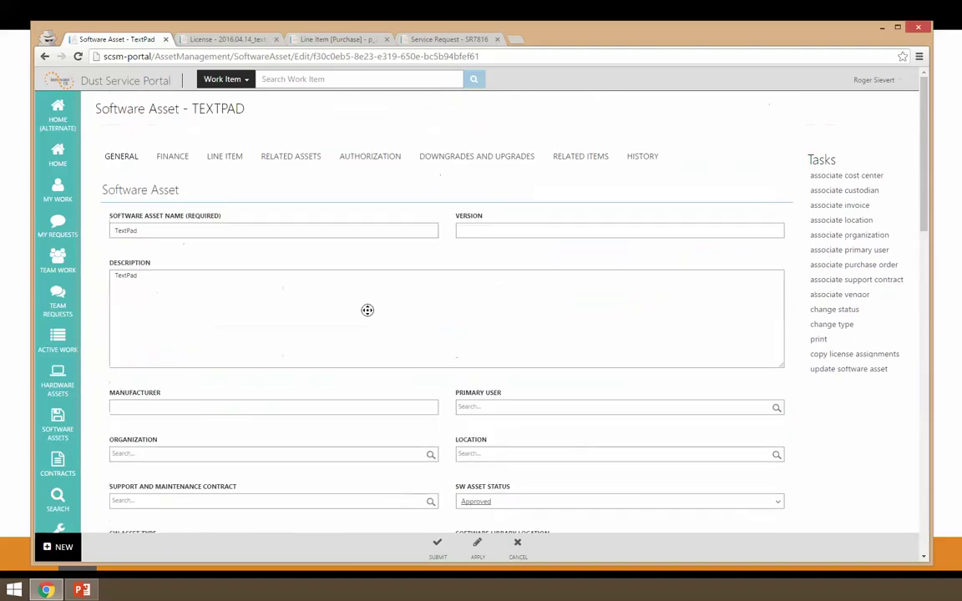
pyautogui.click(177, 156)
pyautogui.scroll(-2, 376, 422)
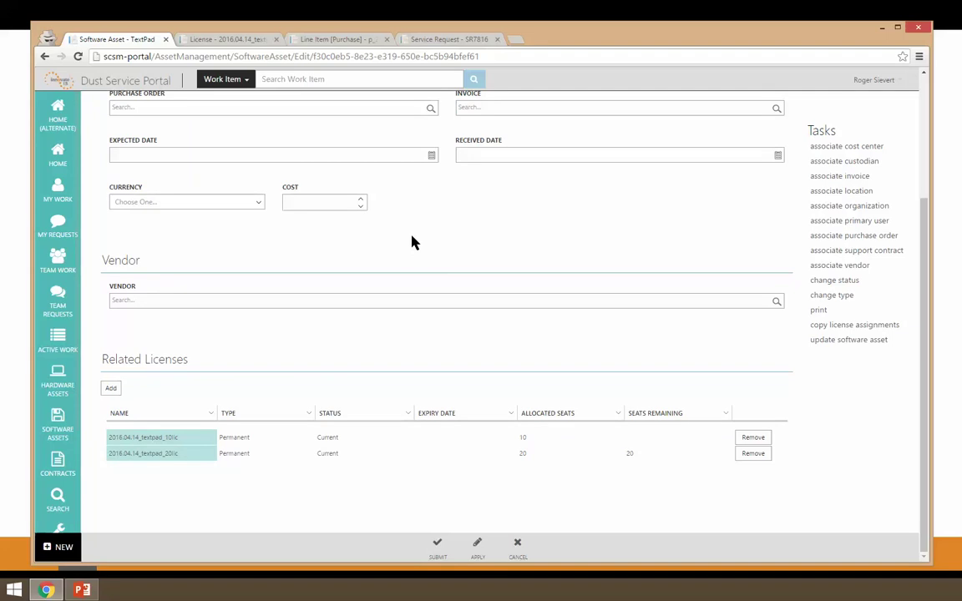
# Step: In the purchase line item's browser tab, open the "Update existing Software Asset with additional purchases" request from the alternate home page
pyautogui.click(356, 38)
pyautogui.click(71, 116)
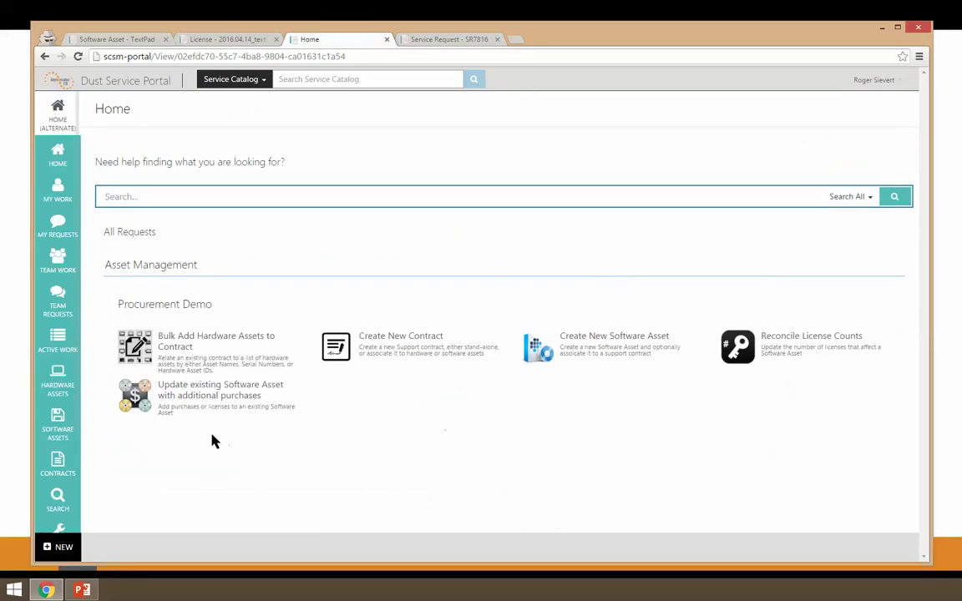
pyautogui.click(227, 396)
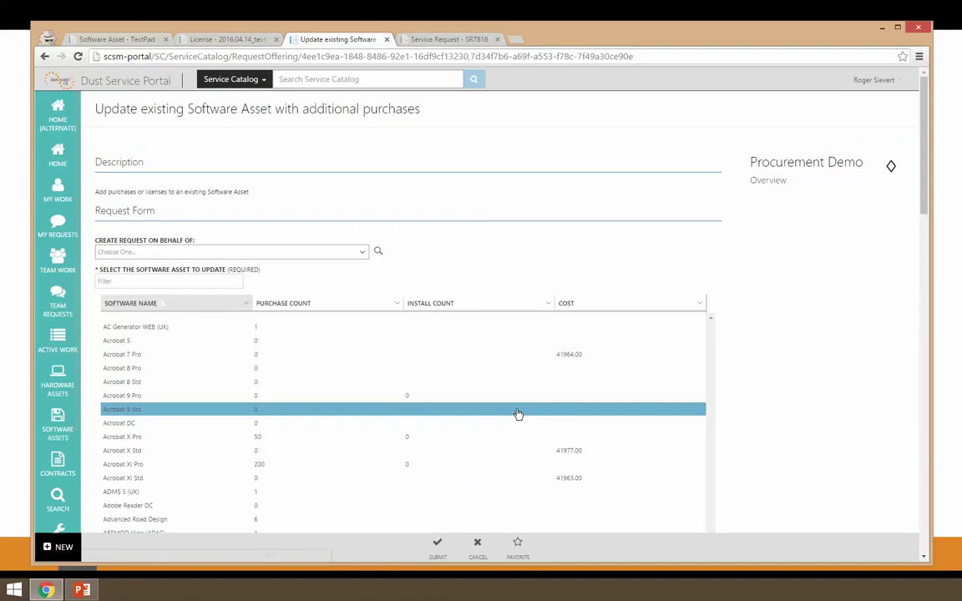
# Step: Filter the request form's software assets by text and select TextPad
pyautogui.click(180, 281)
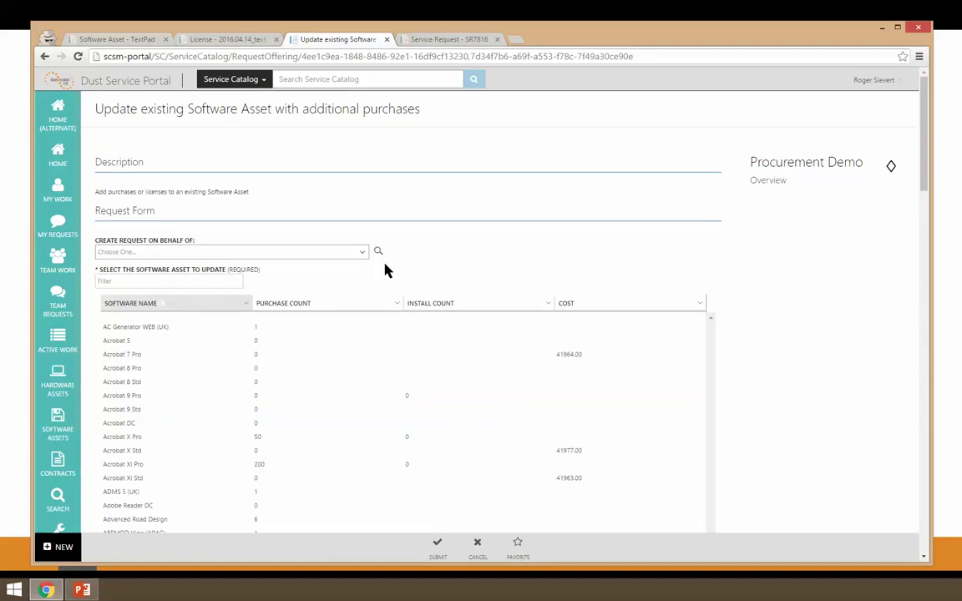
pyautogui.write('text')
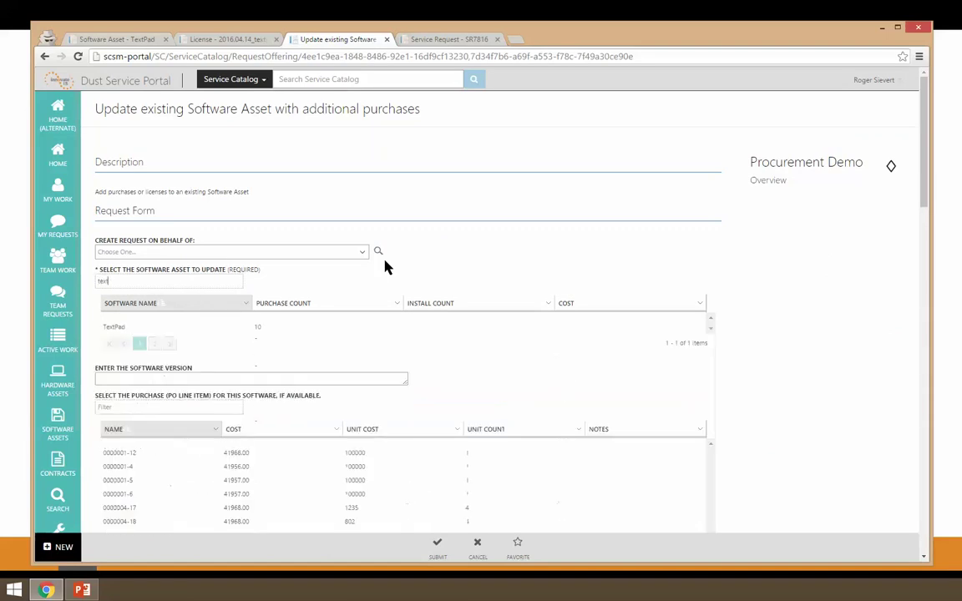
pyautogui.click(292, 330)
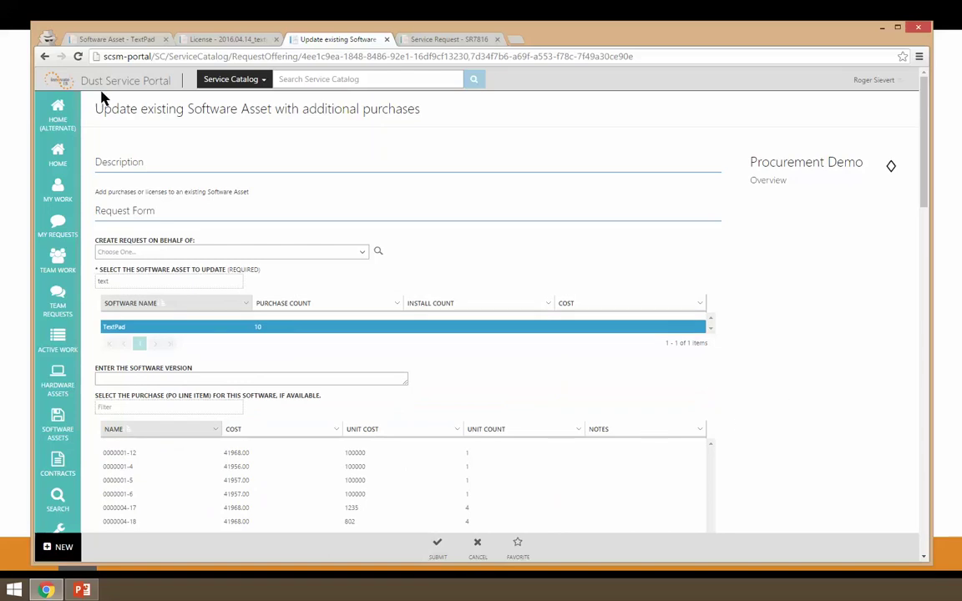
# Step: Apply the pending changes to the TextPad asset in its browser tab, and reload the additional purchases request form
pyautogui.click(129, 40)
pyautogui.click(478, 551)
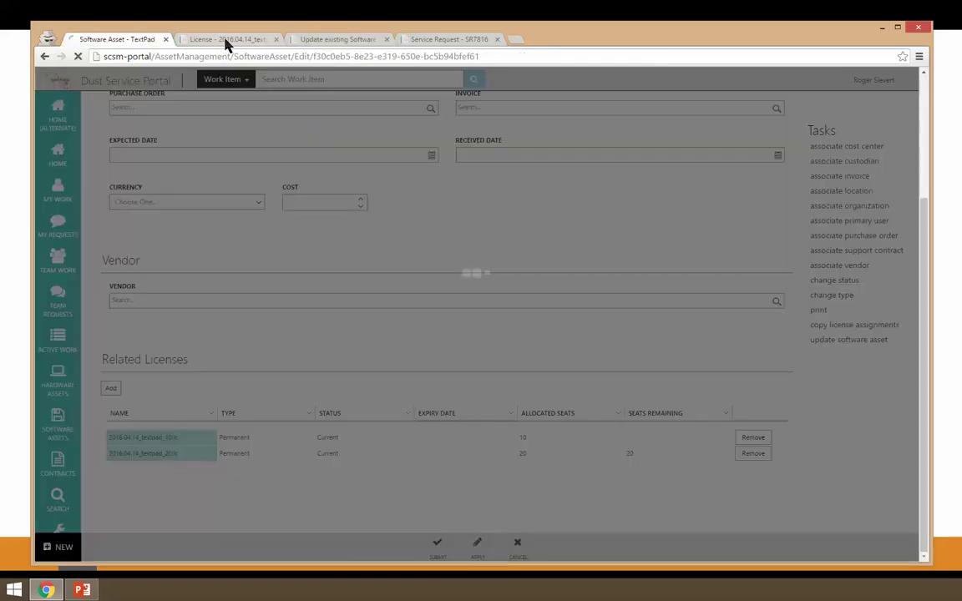
pyautogui.click(226, 39)
pyautogui.click(332, 41)
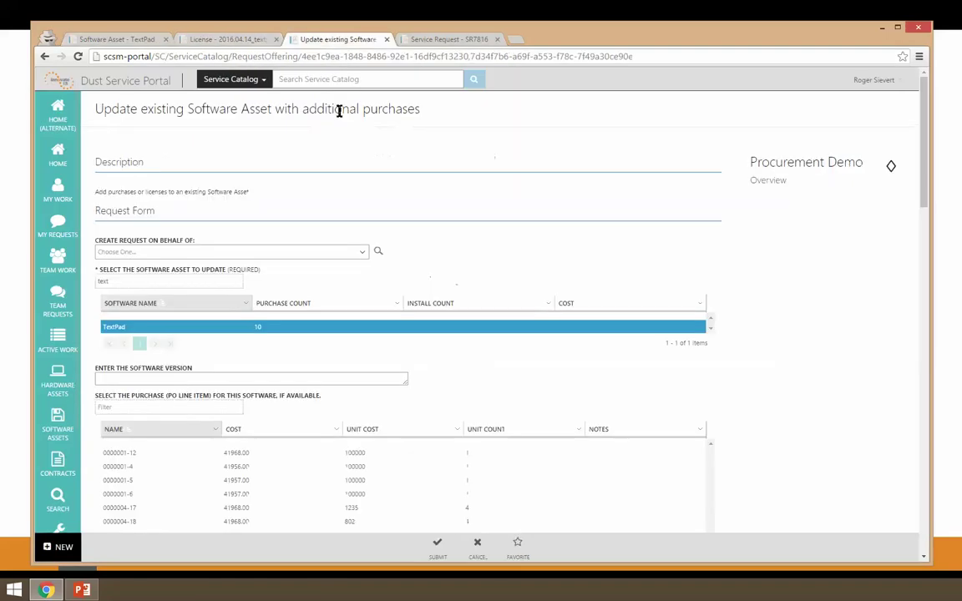
pyautogui.press('F5')
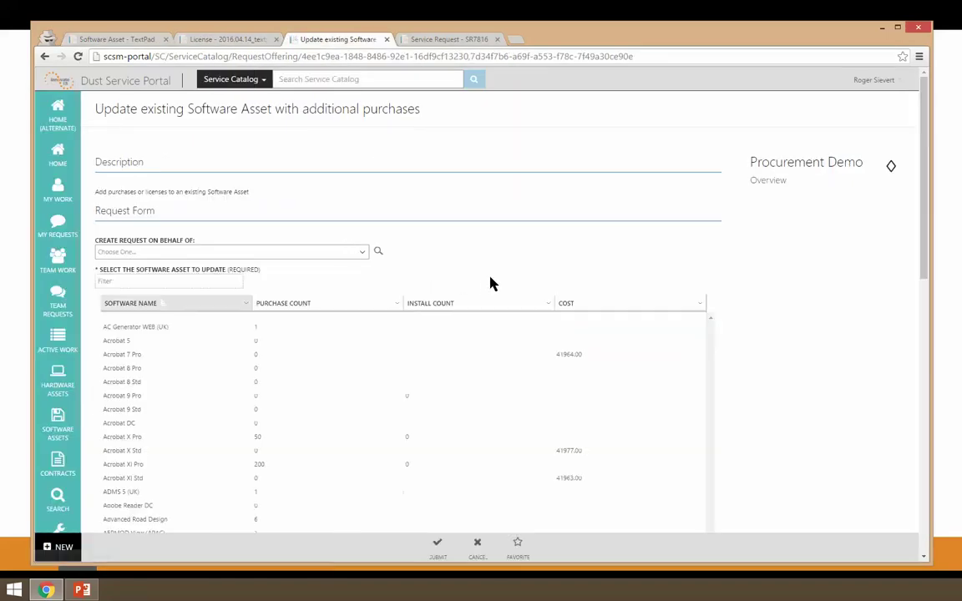
# Step: Find TextPad in the reloaded form with the filter text and select it as the software asset to update
pyautogui.click(154, 282)
pyautogui.write('text')
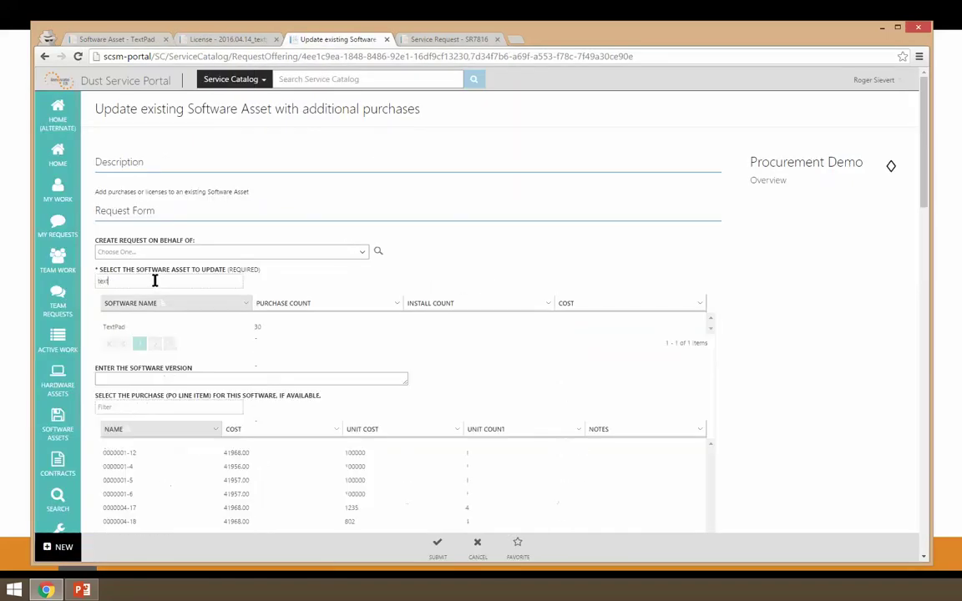
pyautogui.click(267, 329)
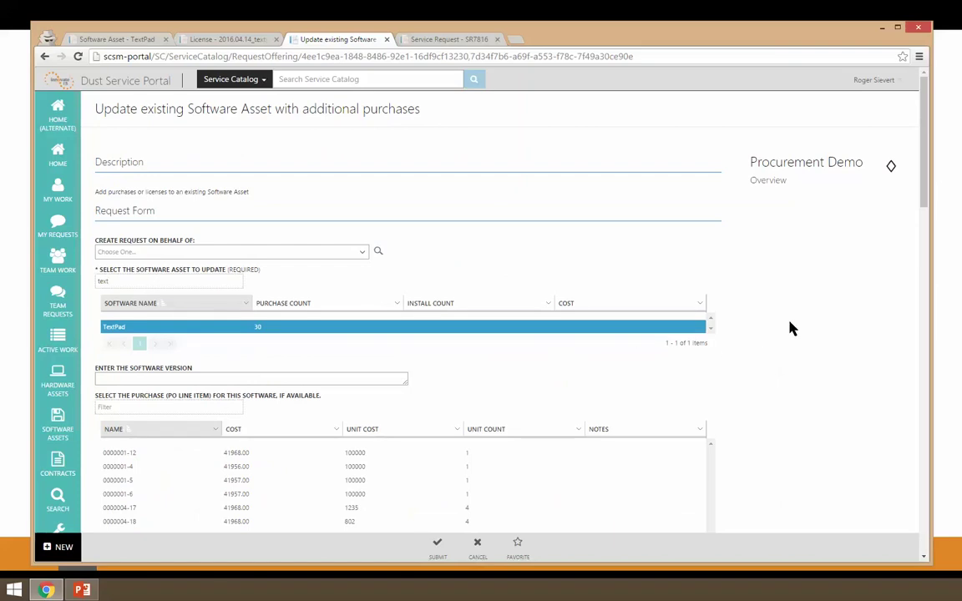
# Step: Select the purchase line item noted "asdf qwedsadsa" and cost center 1093 for the request
pyautogui.scroll(-3, 792, 327)
pyautogui.click(371, 349)
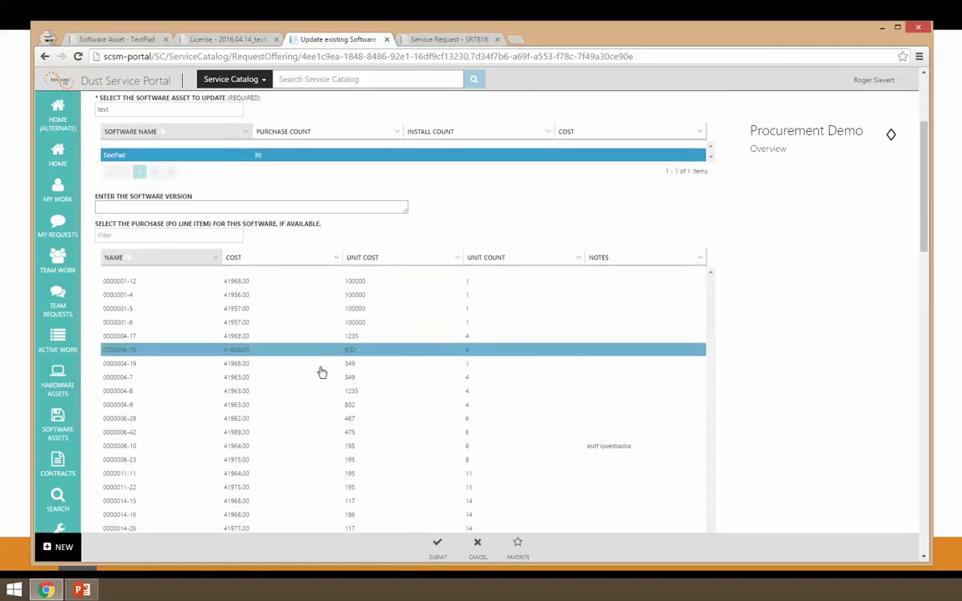
pyautogui.click(390, 451)
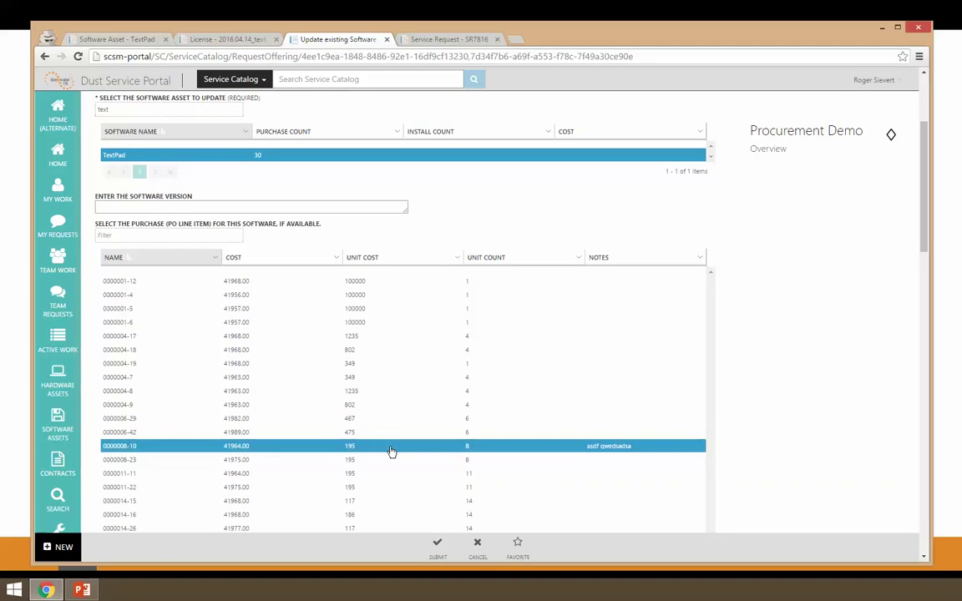
pyautogui.scroll(-3, 806, 381)
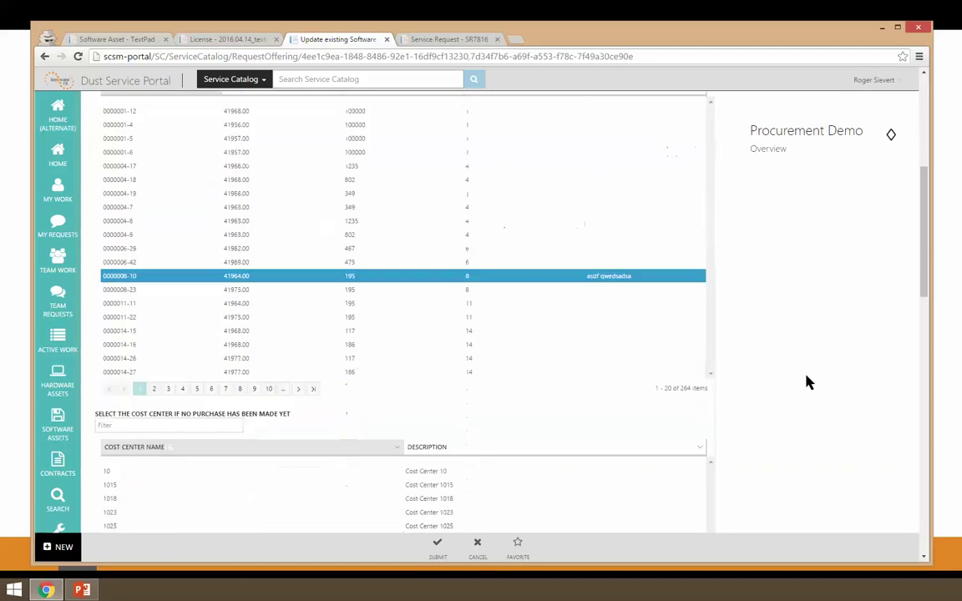
pyautogui.scroll(-5, 803, 380)
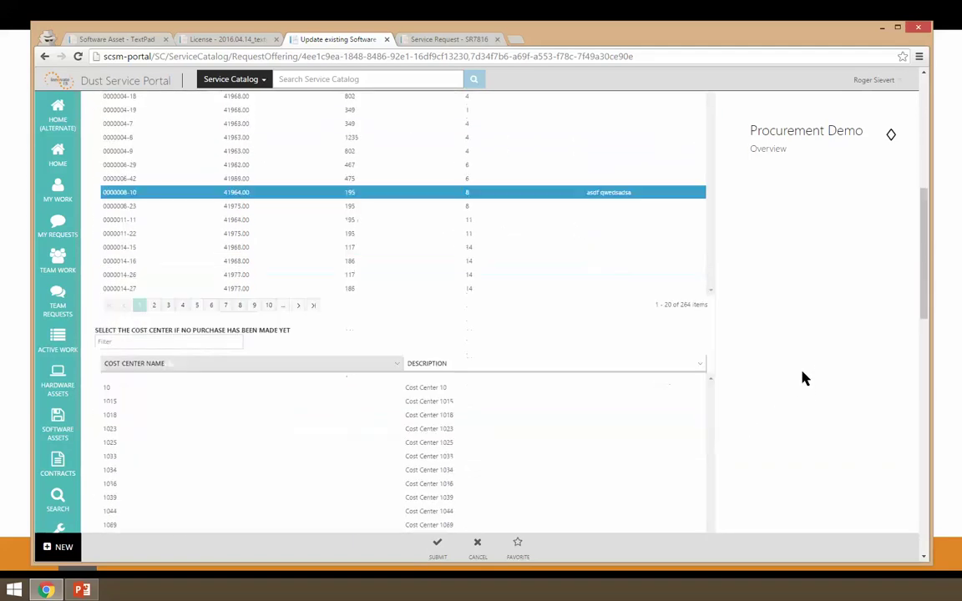
pyautogui.click(273, 335)
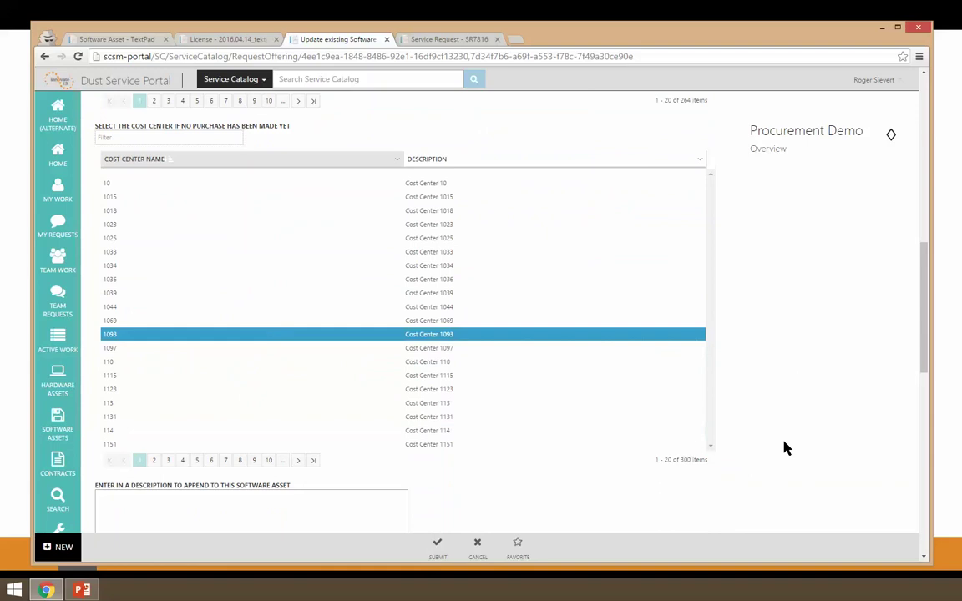
# Step: Set the number of licenses covered by this purchase to 35 and submit the request
pyautogui.scroll(-4, 787, 446)
pyautogui.scroll(-1, 790, 449)
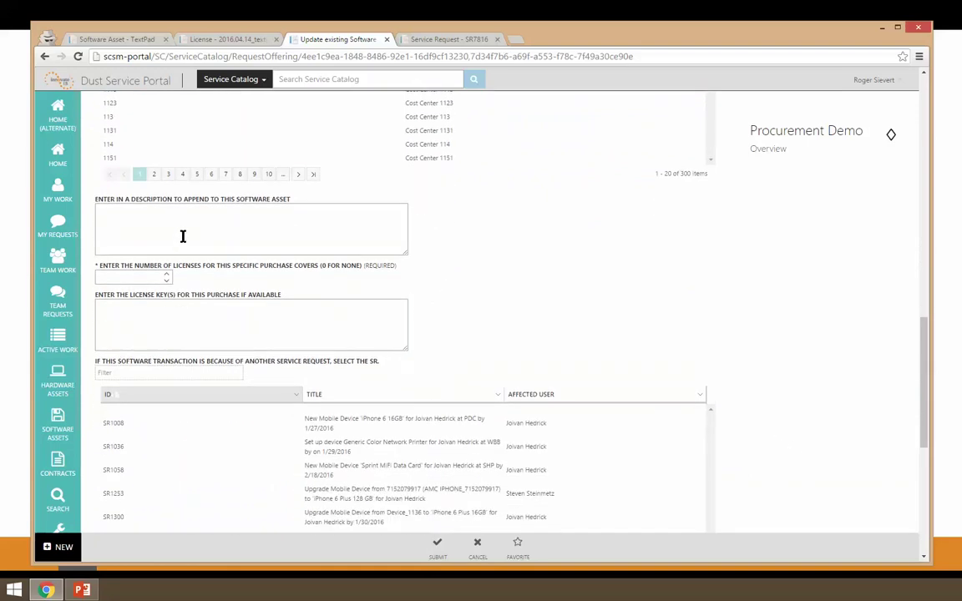
pyautogui.click(146, 275)
pyautogui.scroll(10, 727, 360)
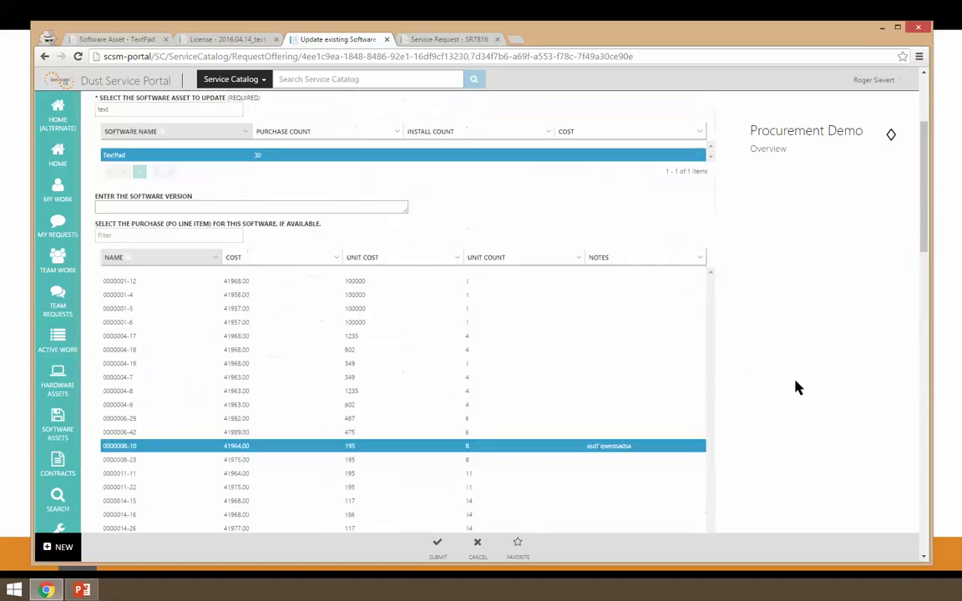
pyautogui.scroll(1, 794, 388)
pyautogui.scroll(-1, 794, 388)
pyautogui.scroll(-6, 463, 443)
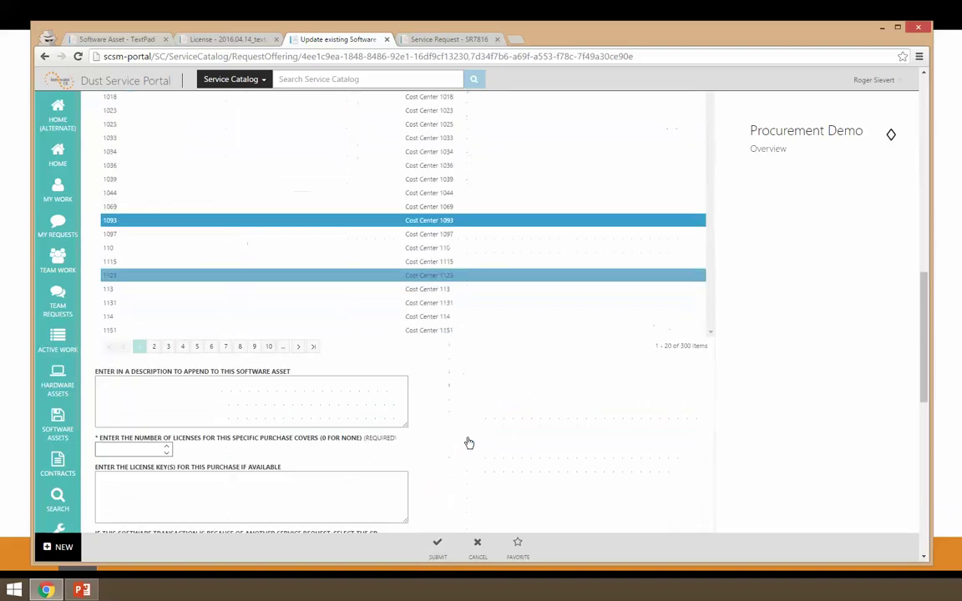
pyautogui.scroll(-3, 468, 443)
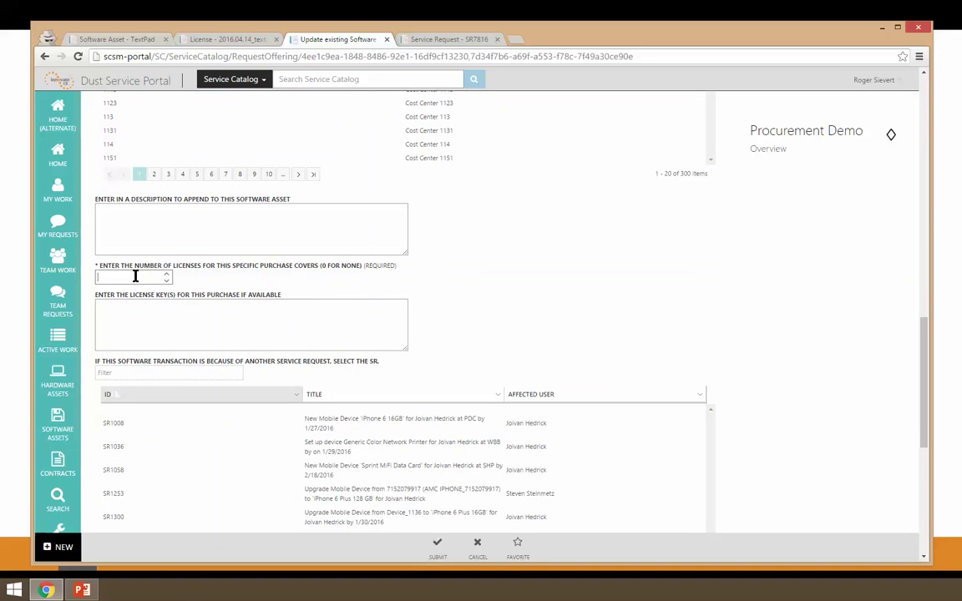
pyautogui.write('35')
pyautogui.click(438, 549)
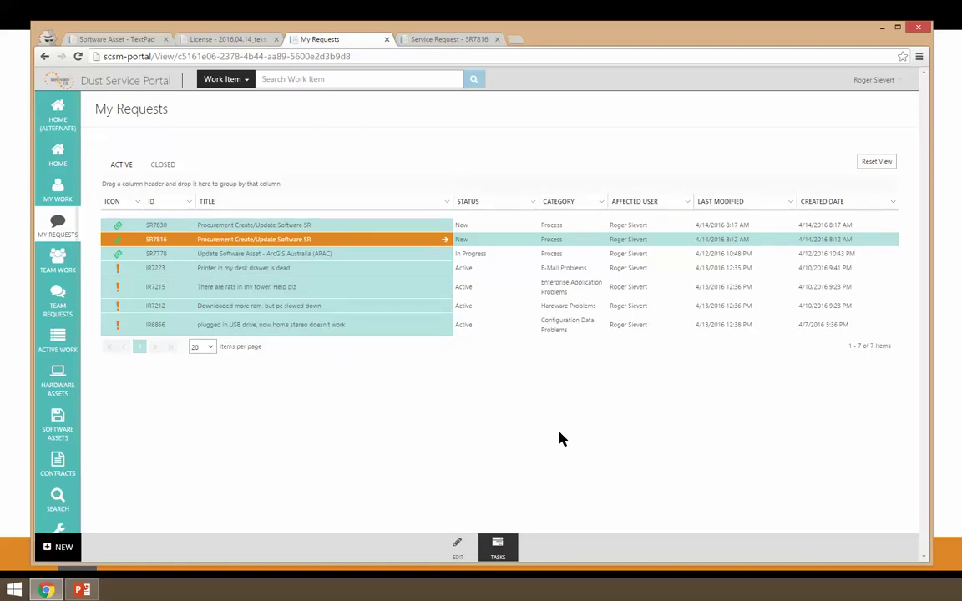
# Step: Open the newly submitted Procurement Create/Update Software service request, review its activities, and switch to the Camtasia service request's browser tab
pyautogui.click(295, 224)
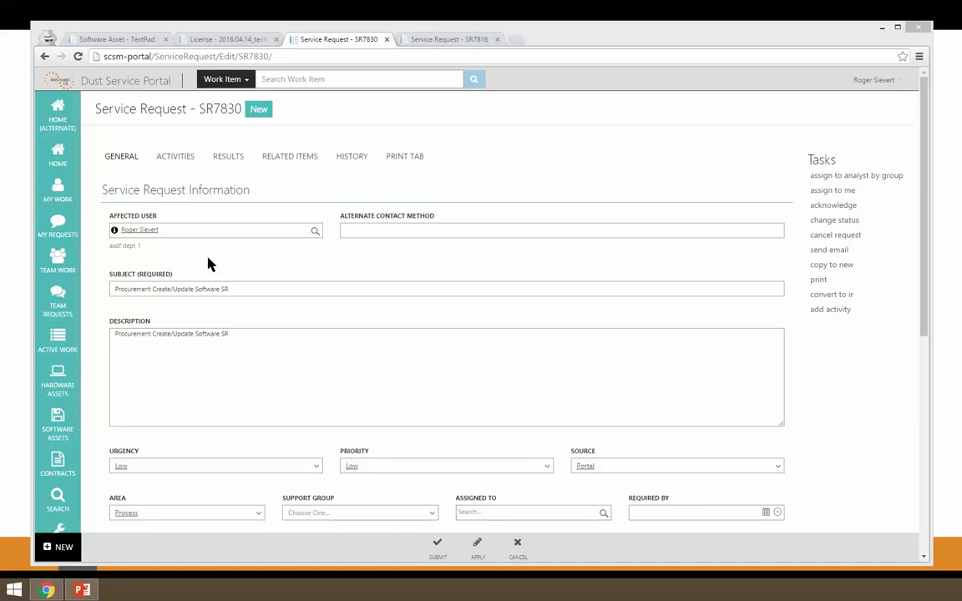
pyautogui.click(175, 156)
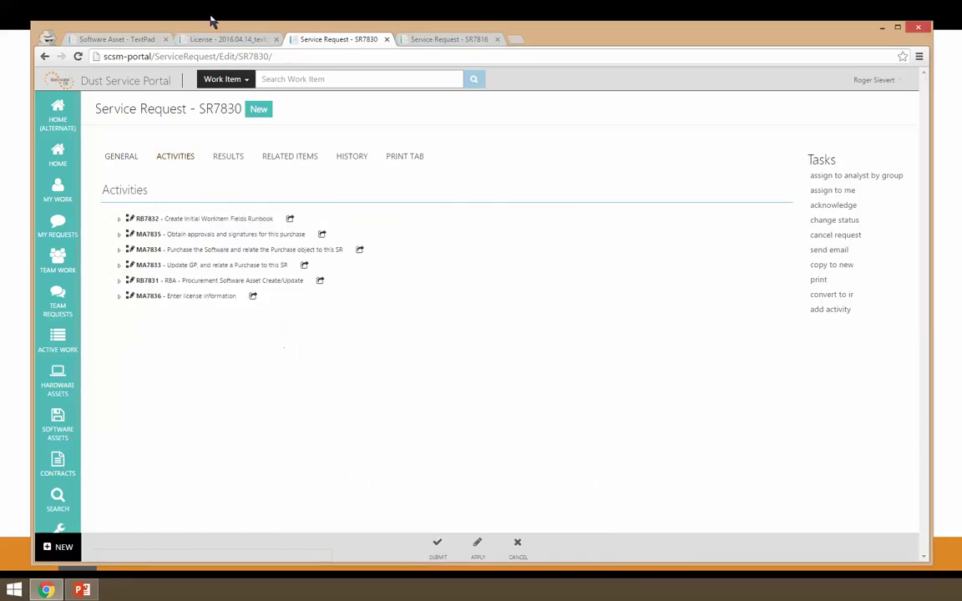
pyautogui.click(455, 39)
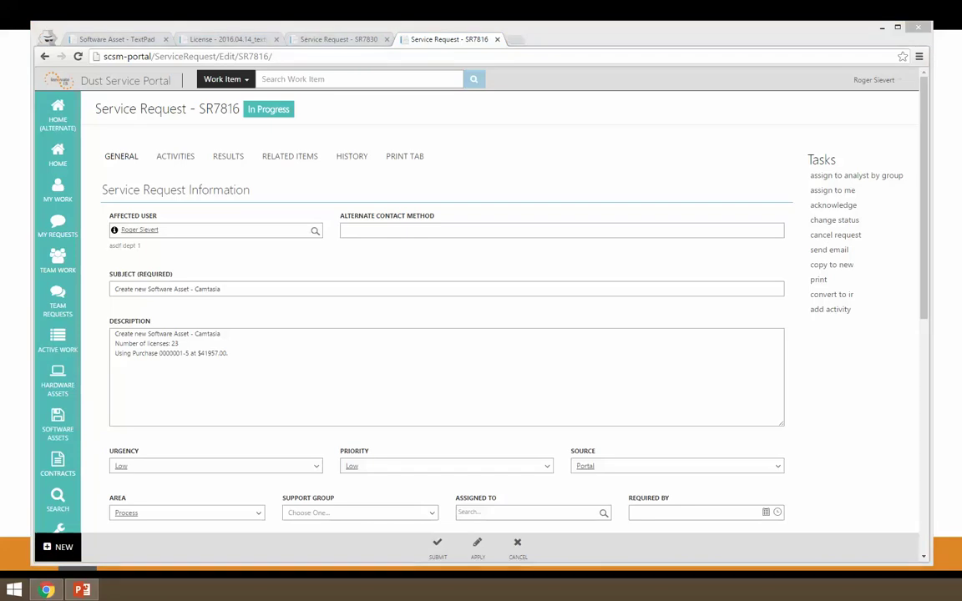
# Step: Review the activities of the Camtasia service request, then return to the TextPad software asset
pyautogui.click(165, 155)
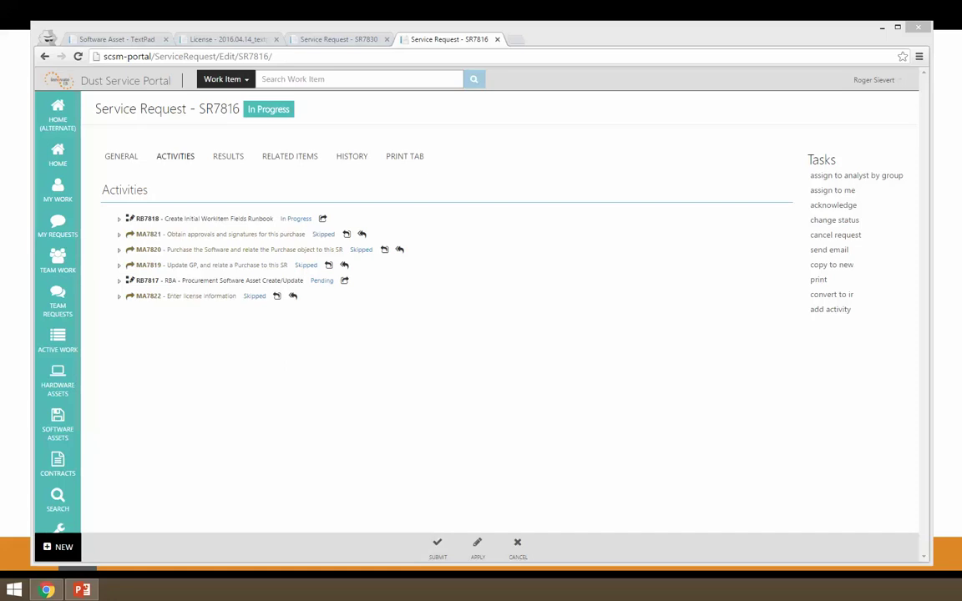
pyautogui.click(432, 473)
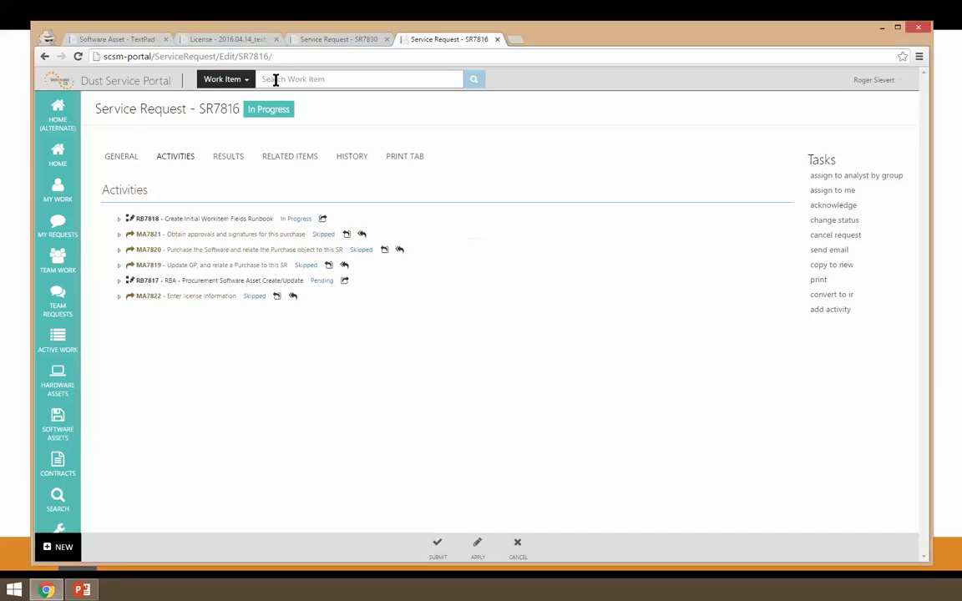
pyautogui.click(113, 39)
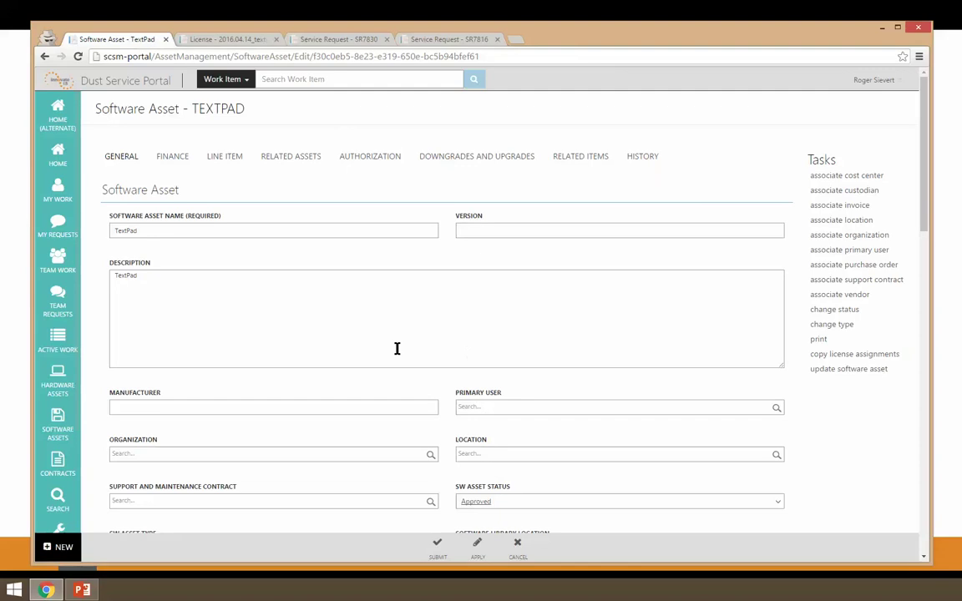
# Step: Switch to the presentation slide on complex software assets, then return to the portal
pyautogui.click(215, 295)
pyautogui.hotkey('alt', 'Tab')
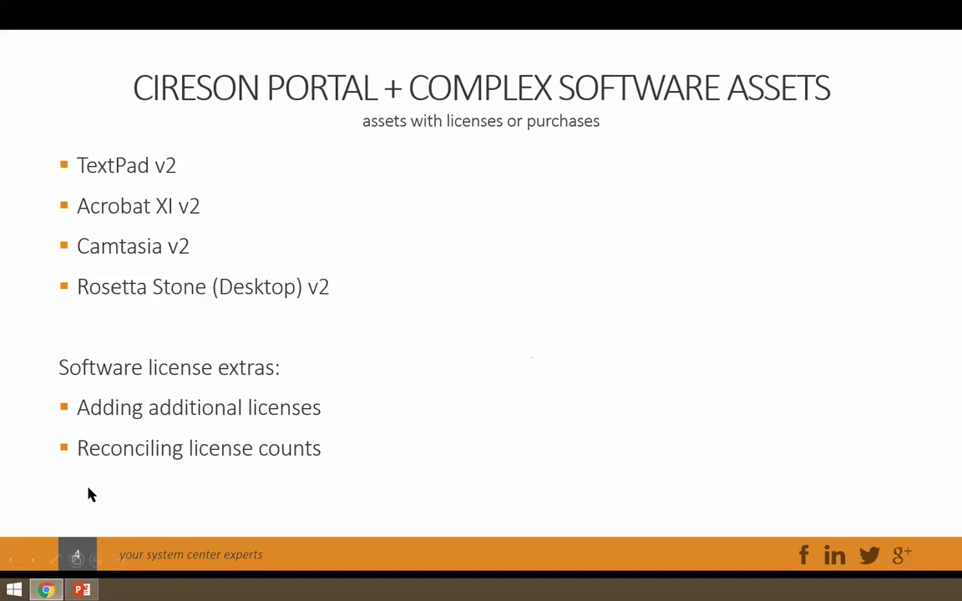
pyautogui.hotkey('alt', 'Tab')
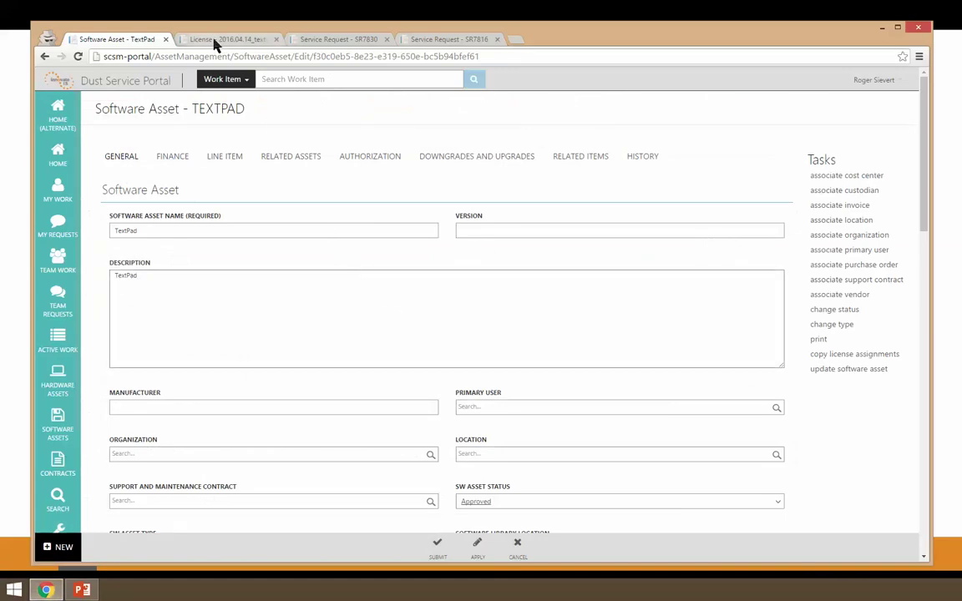
# Step: Examine the related licenses in the finance details of the TextPad software asset
pyautogui.click(289, 332)
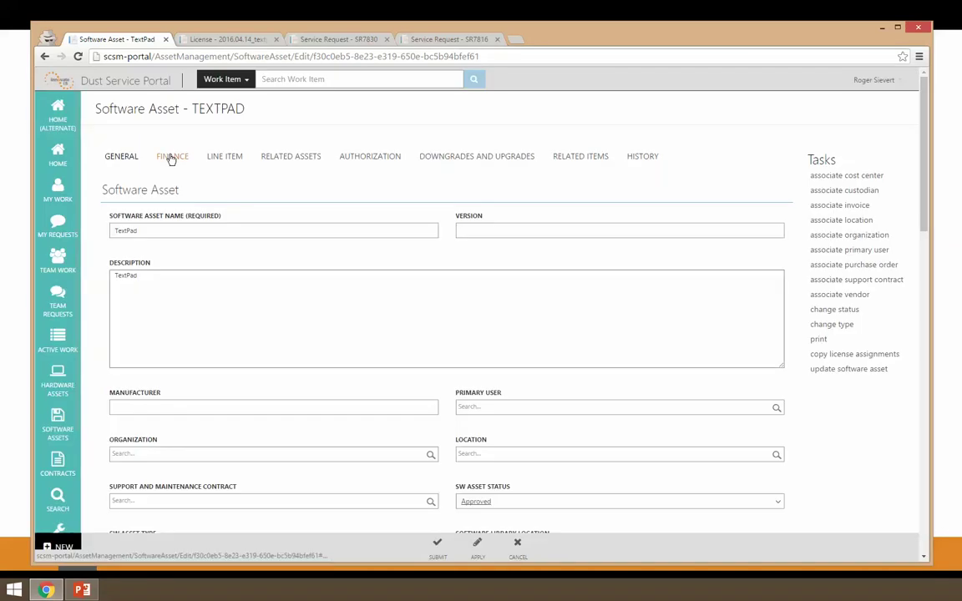
pyautogui.click(180, 158)
pyautogui.scroll(-3, 288, 346)
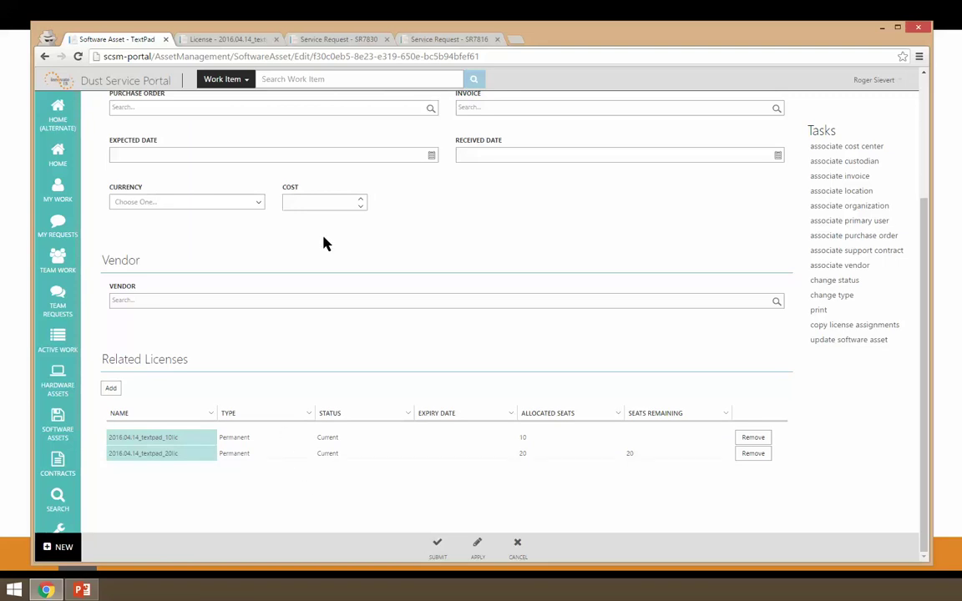
# Step: Set the license type of 2016.04.14_textpad_20lic to Temporary
pyautogui.click(190, 38)
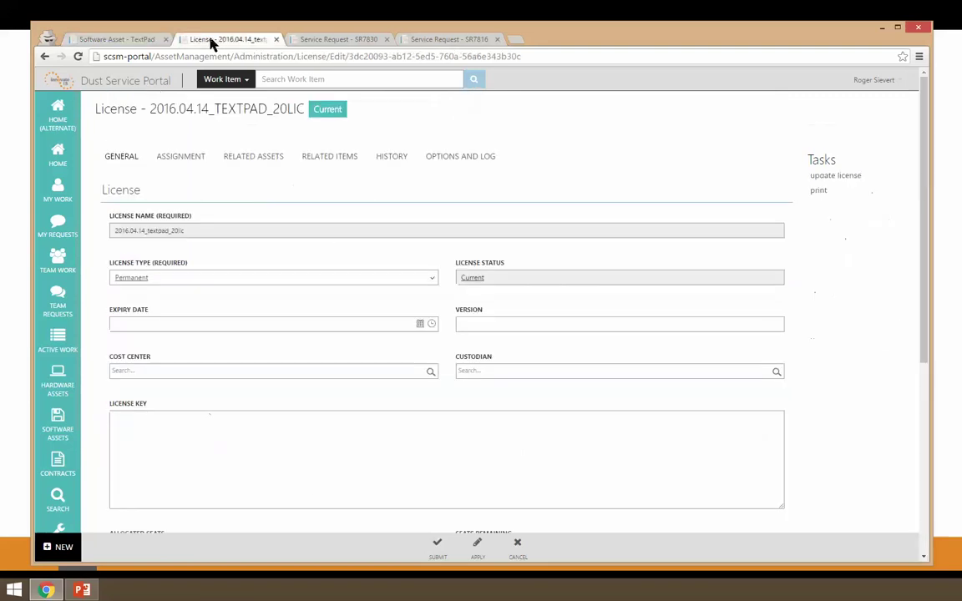
pyautogui.click(285, 476)
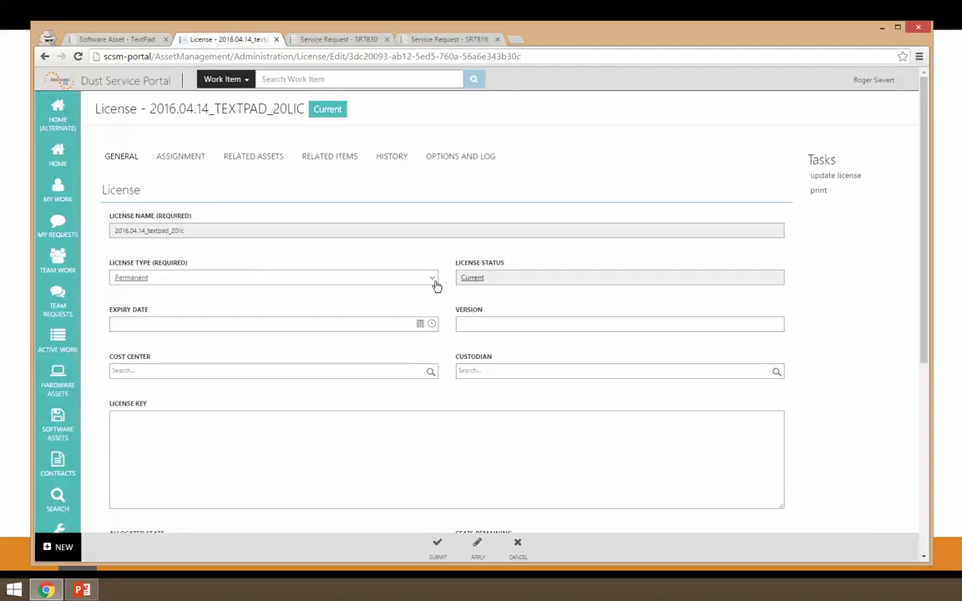
pyautogui.click(432, 279)
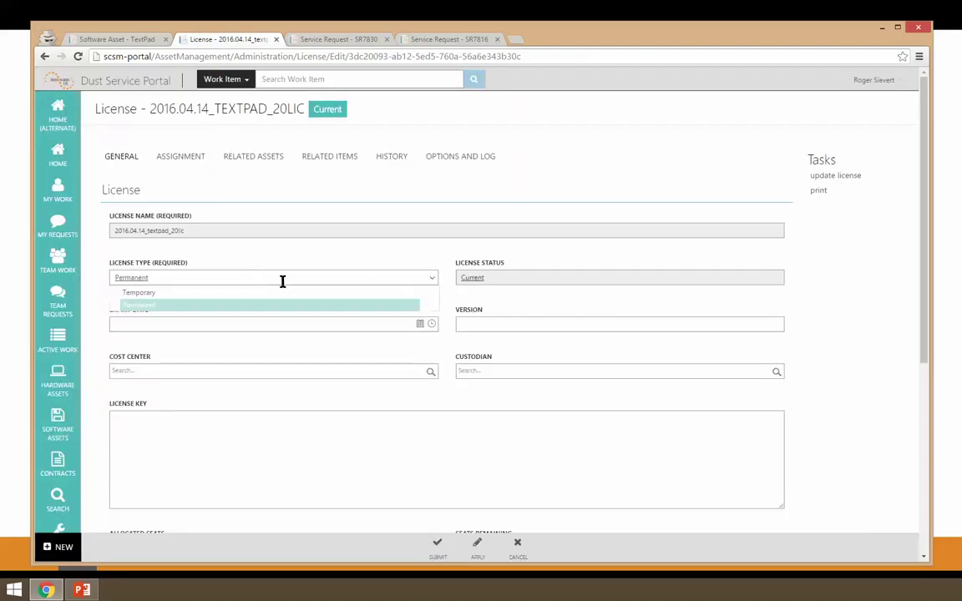
pyautogui.click(165, 293)
# Step: Set the license's expiry date to 4/13/2016 and apply the changes
pyautogui.click(309, 326)
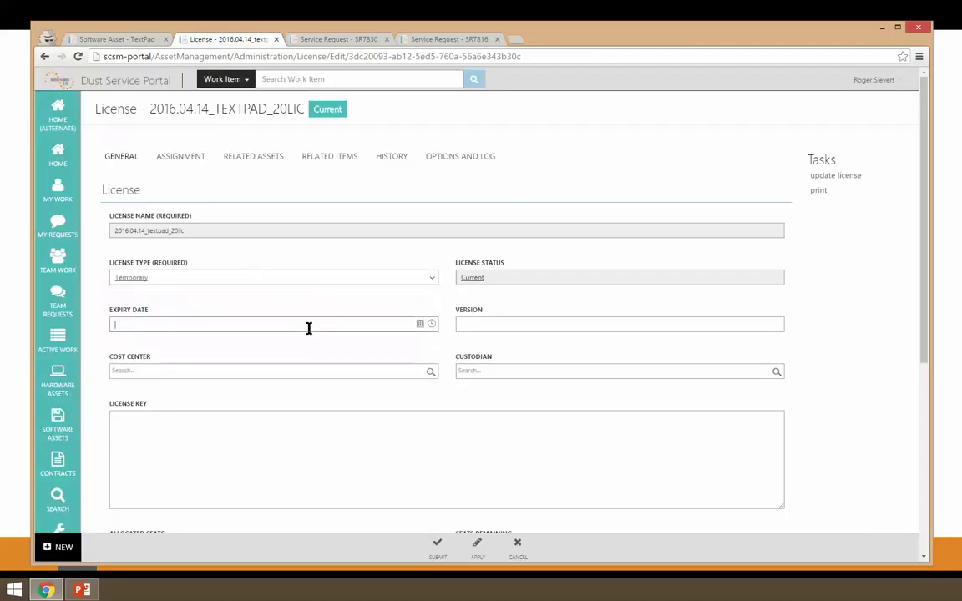
pyautogui.click(420, 325)
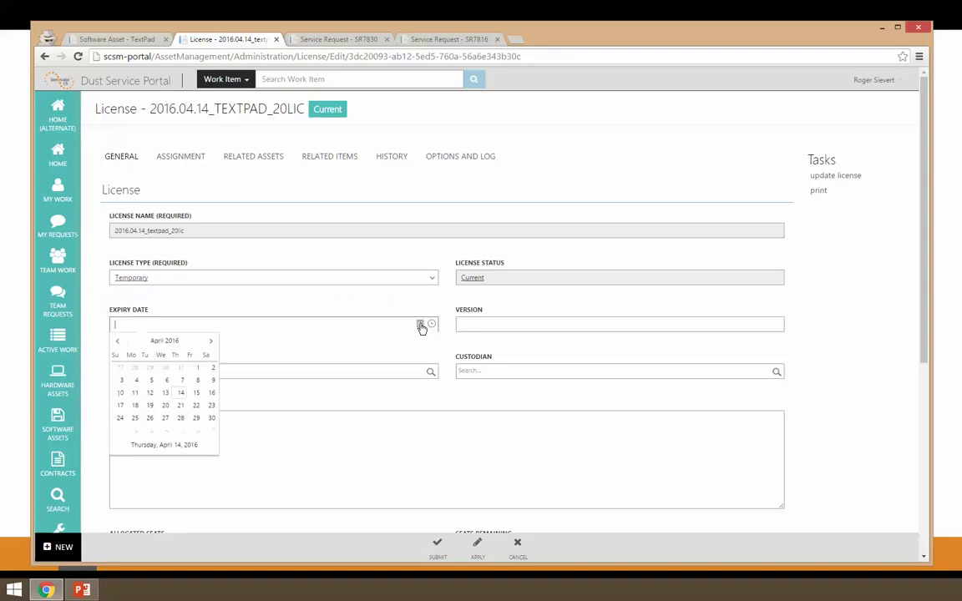
pyautogui.click(166, 394)
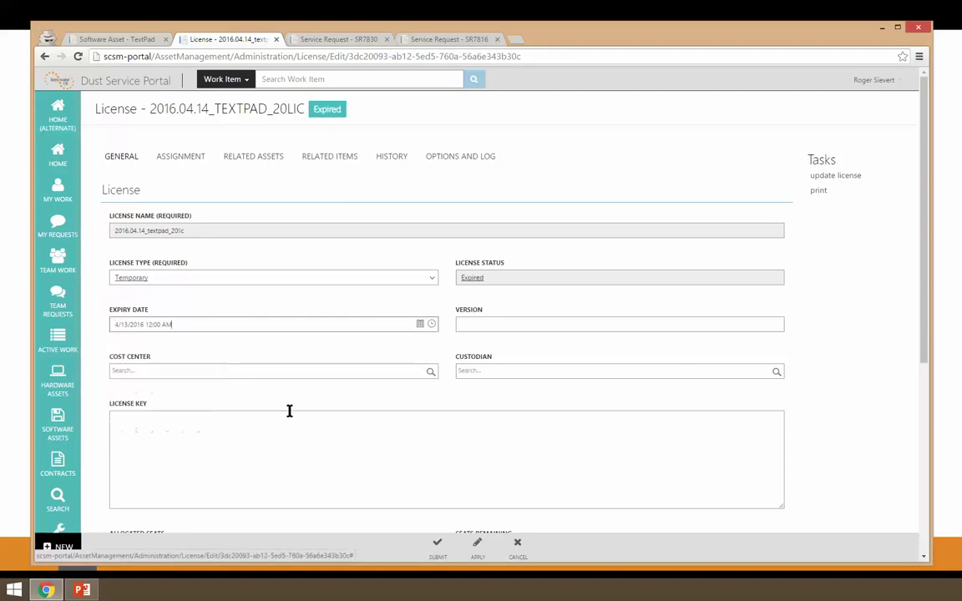
pyautogui.click(541, 450)
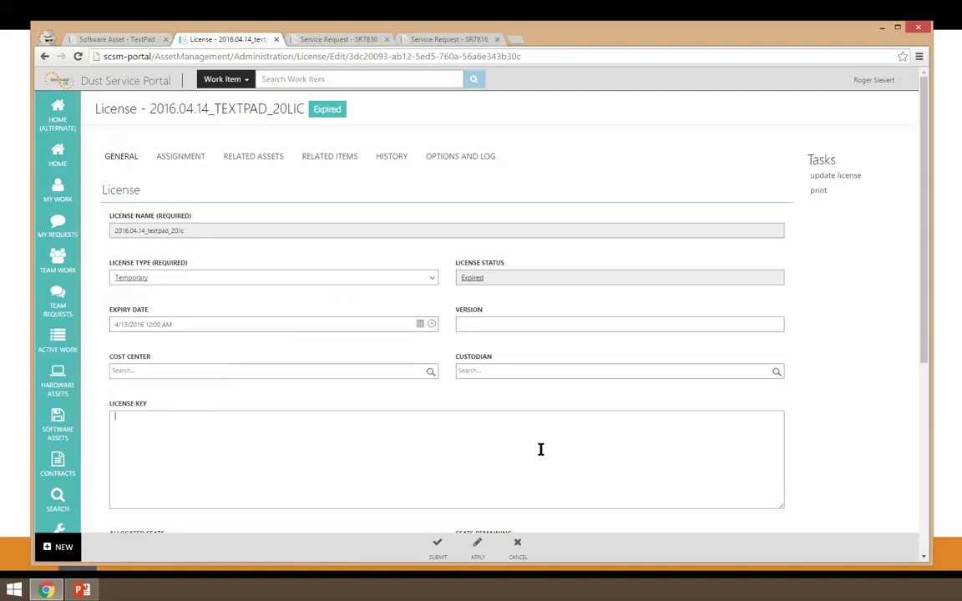
pyautogui.click(480, 547)
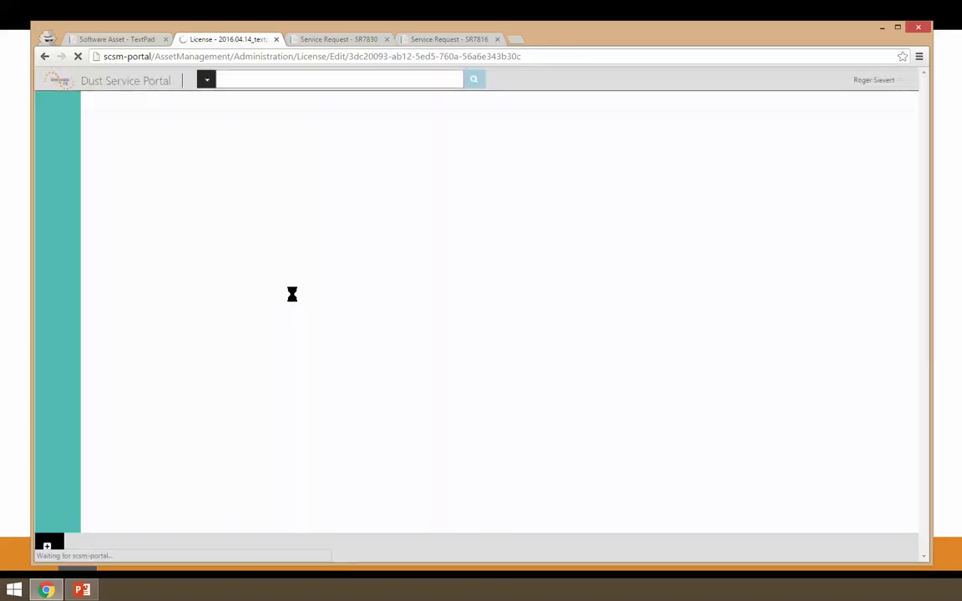
# Step: Reload the TextPad software asset and check the 20-seat license's status and expiry date among its related licenses
pyautogui.click(123, 38)
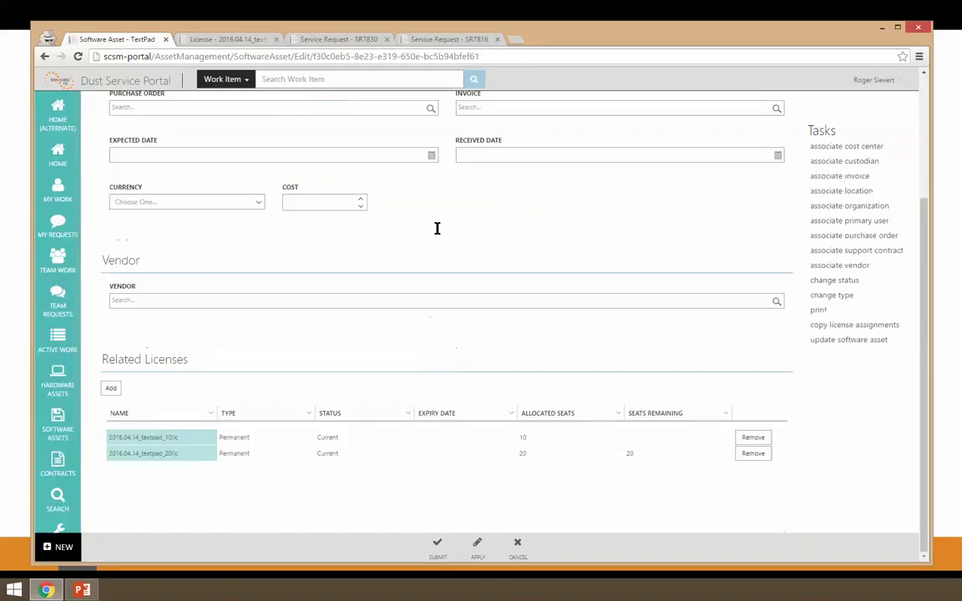
pyautogui.press('F5')
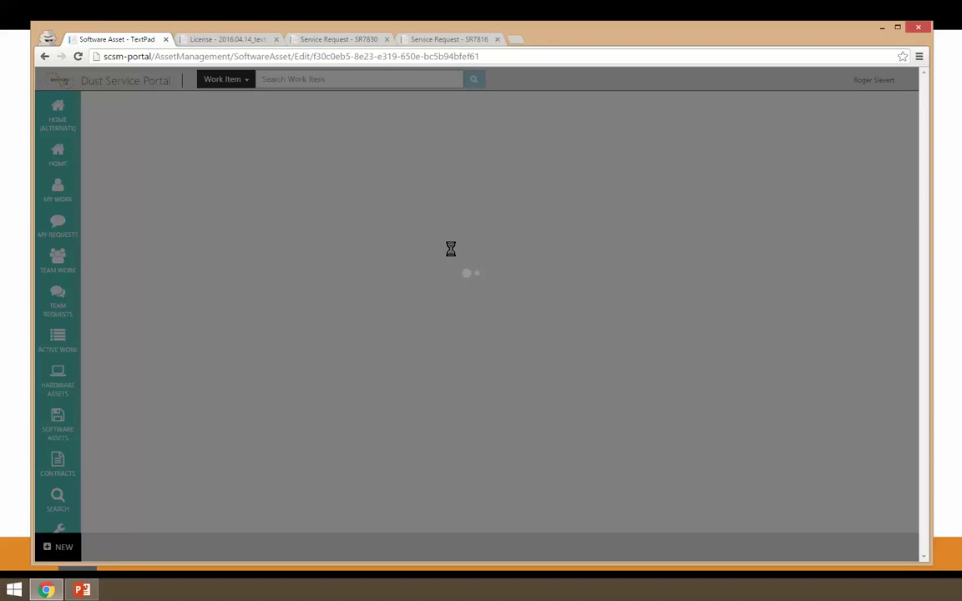
pyautogui.scroll(-4, 467, 278)
pyautogui.scroll(4, 179, 184)
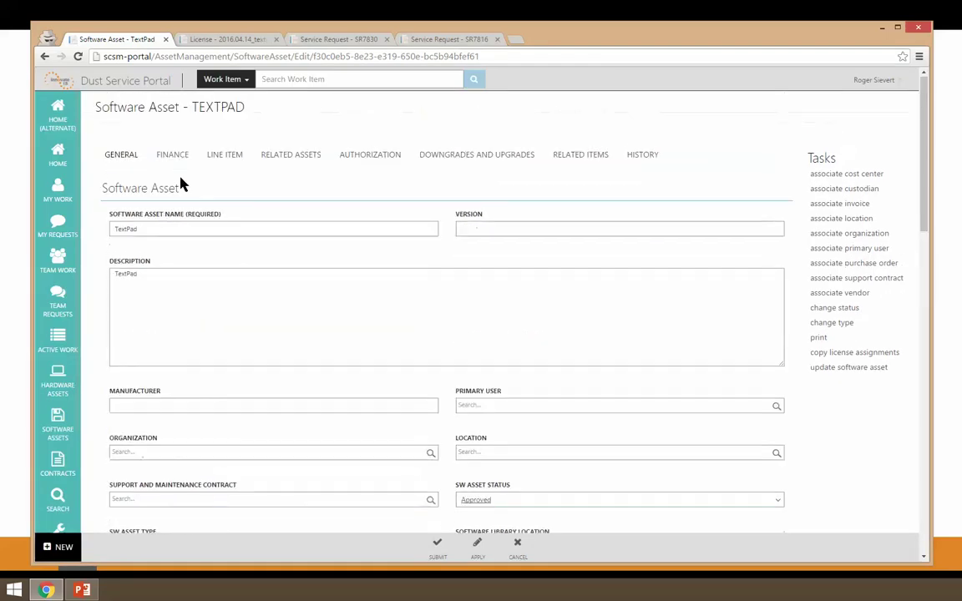
pyautogui.click(173, 156)
pyautogui.scroll(-3, 514, 344)
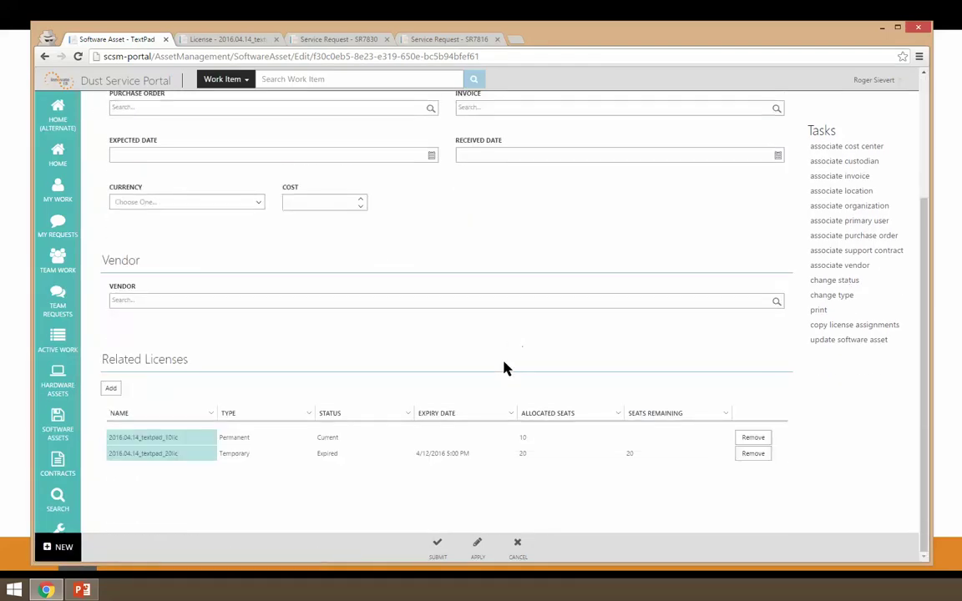
pyautogui.click(318, 459)
# Step: Check the purchase count in the TextPad asset's general counts and totals
pyautogui.scroll(4, 328, 453)
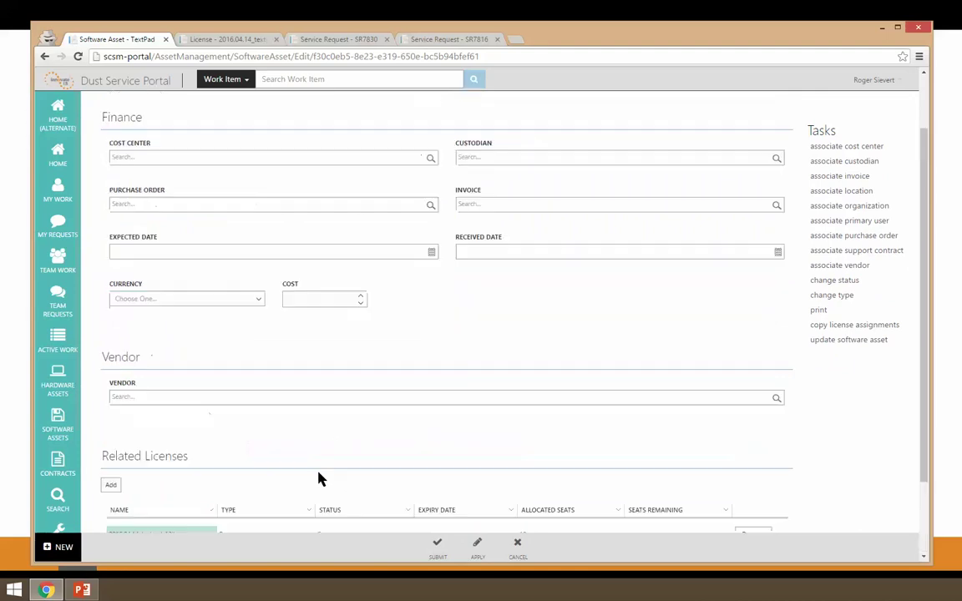
pyautogui.click(138, 157)
pyautogui.scroll(-8, 352, 329)
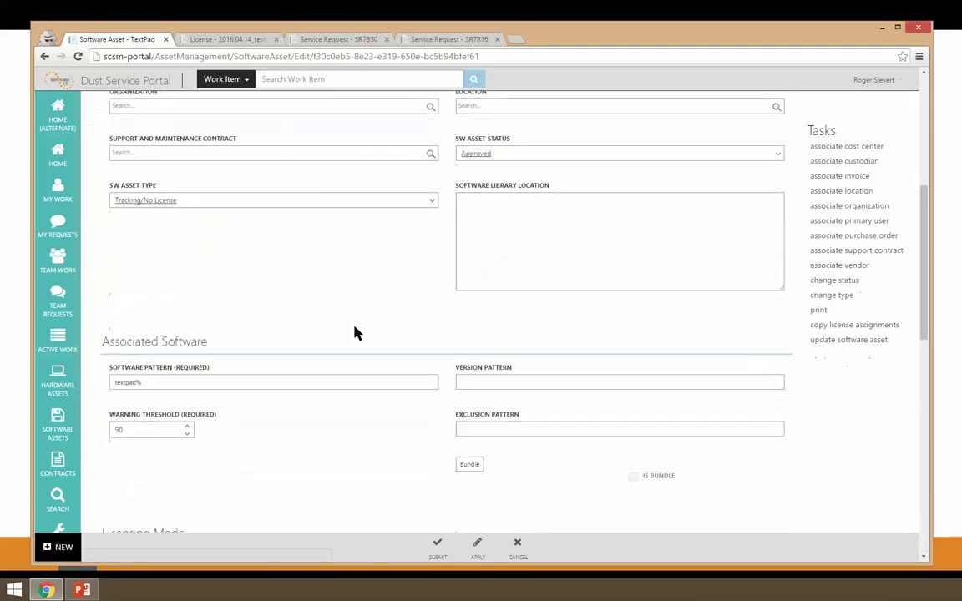
pyautogui.scroll(-4, 353, 331)
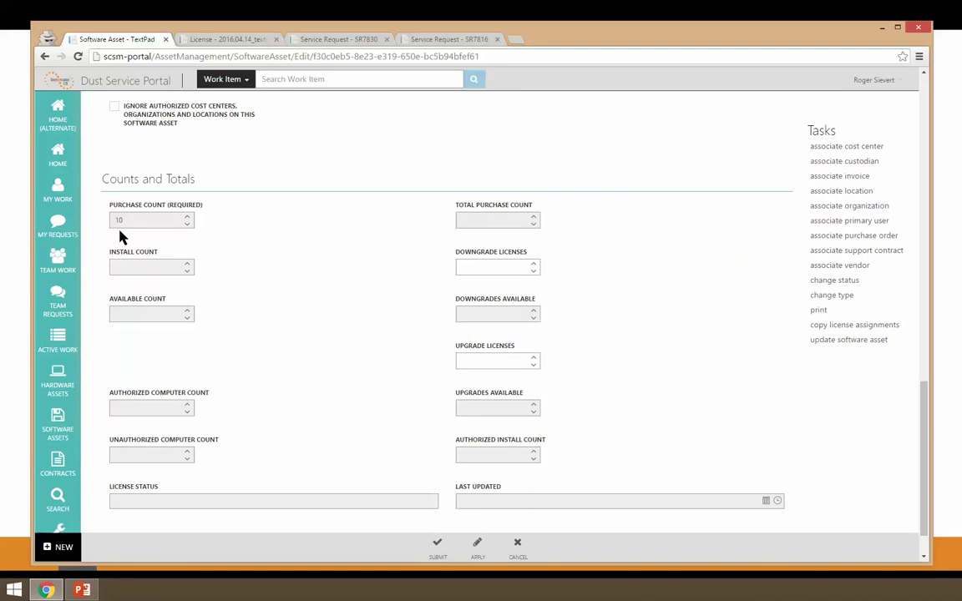
# Step: Examine the allocated and remaining seats of the 2016.04.14_textpad_20lic license
pyautogui.click(238, 42)
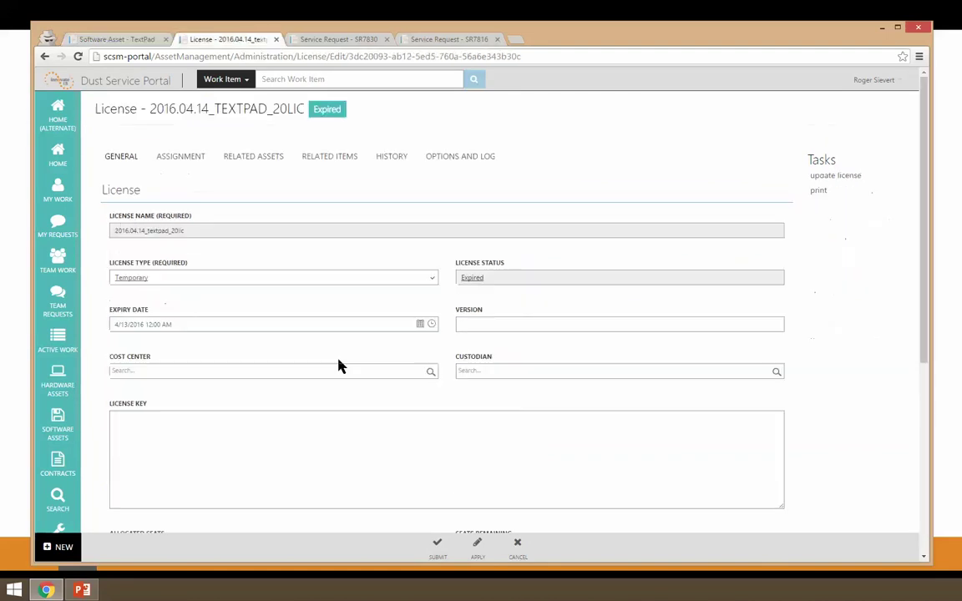
pyautogui.scroll(-5, 359, 418)
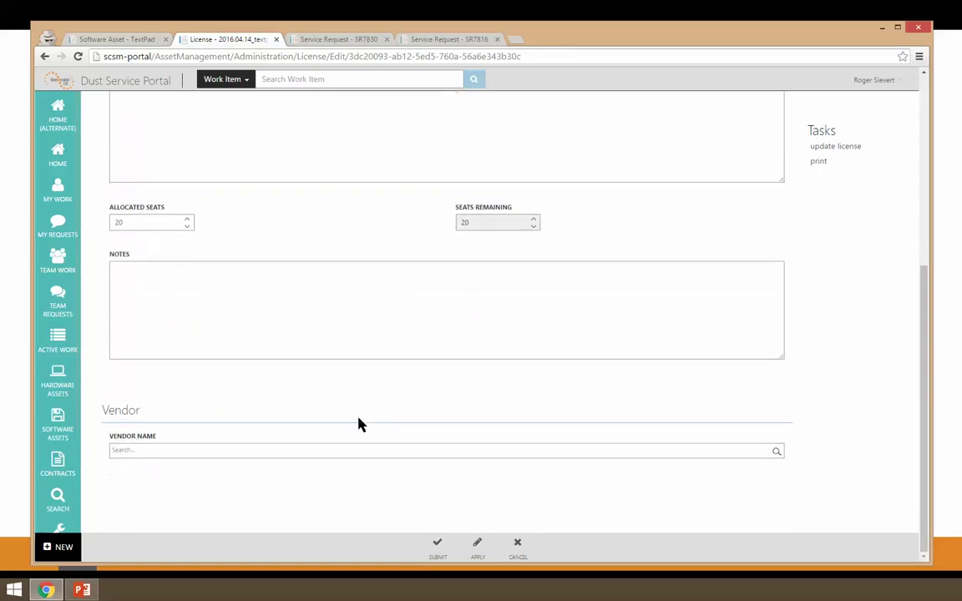
pyautogui.scroll(5, 357, 421)
# Step: Return to the TextPad software asset and compare the two related licenses in its finance details
pyautogui.click(150, 39)
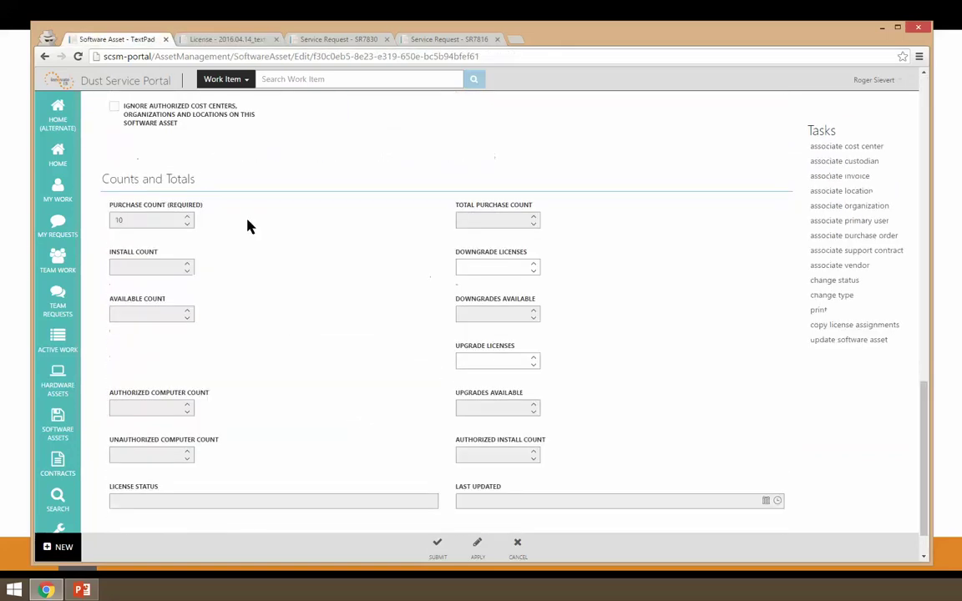
pyautogui.scroll(10, 209, 226)
pyautogui.click(177, 159)
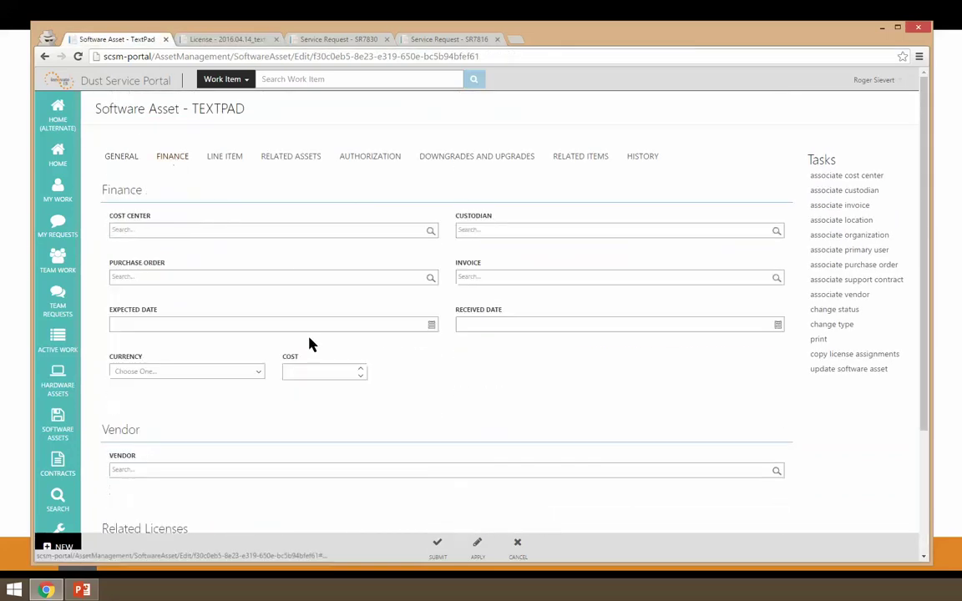
pyautogui.scroll(-3, 309, 343)
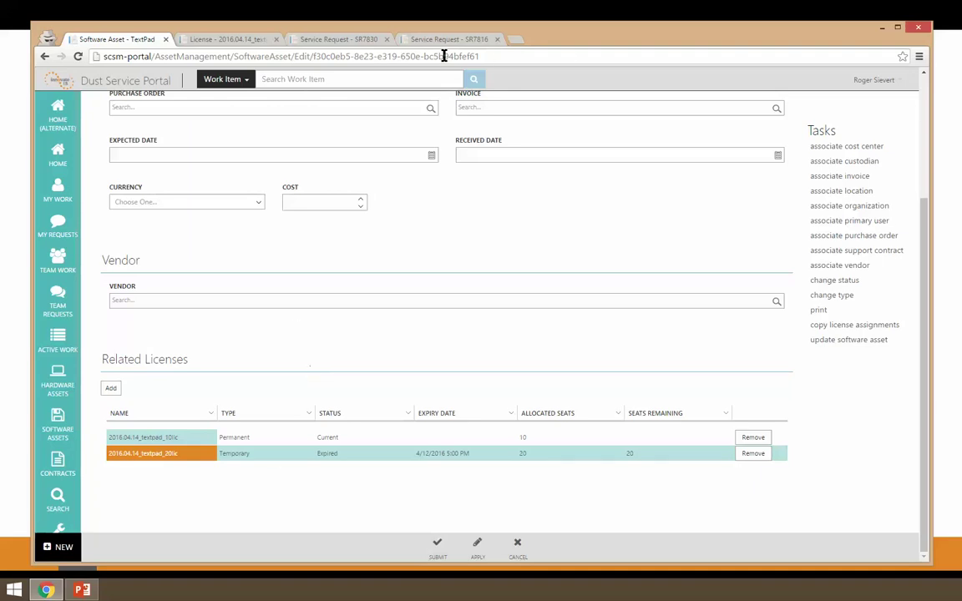
# Step: Open the alternate home page in a new browser tab and start a Reconcile License Counts request
pyautogui.middleClick(50, 125)
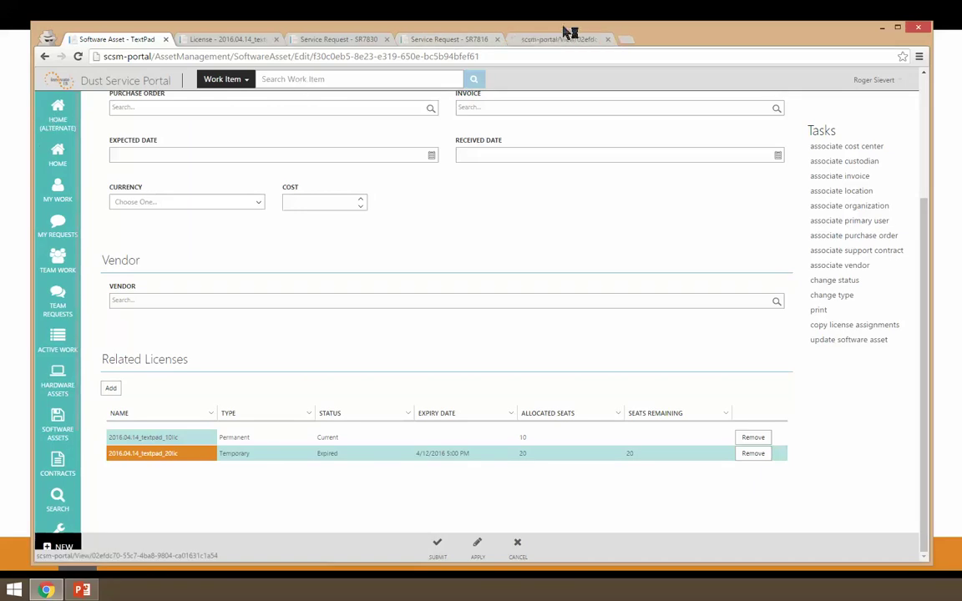
pyautogui.click(531, 39)
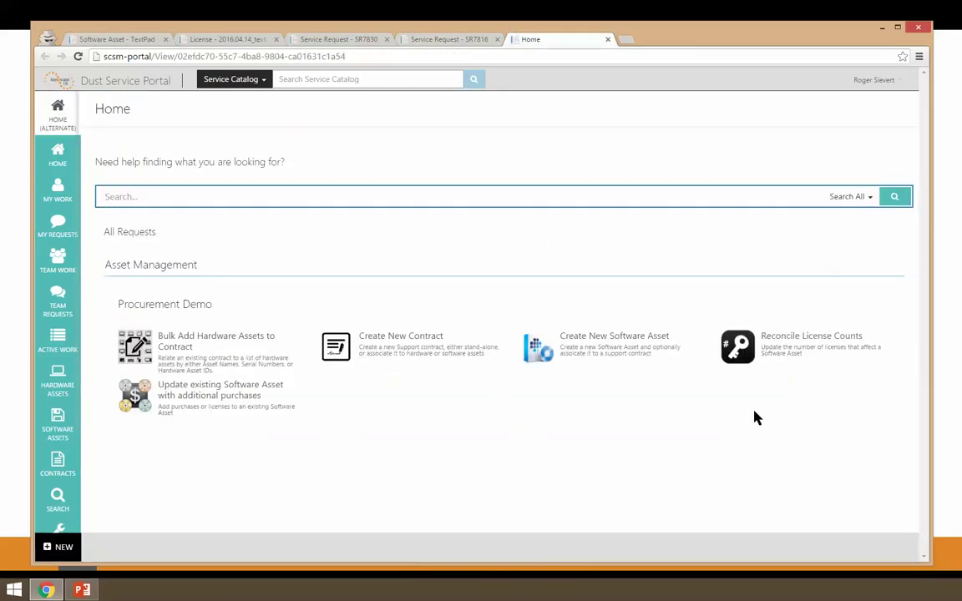
pyautogui.click(805, 338)
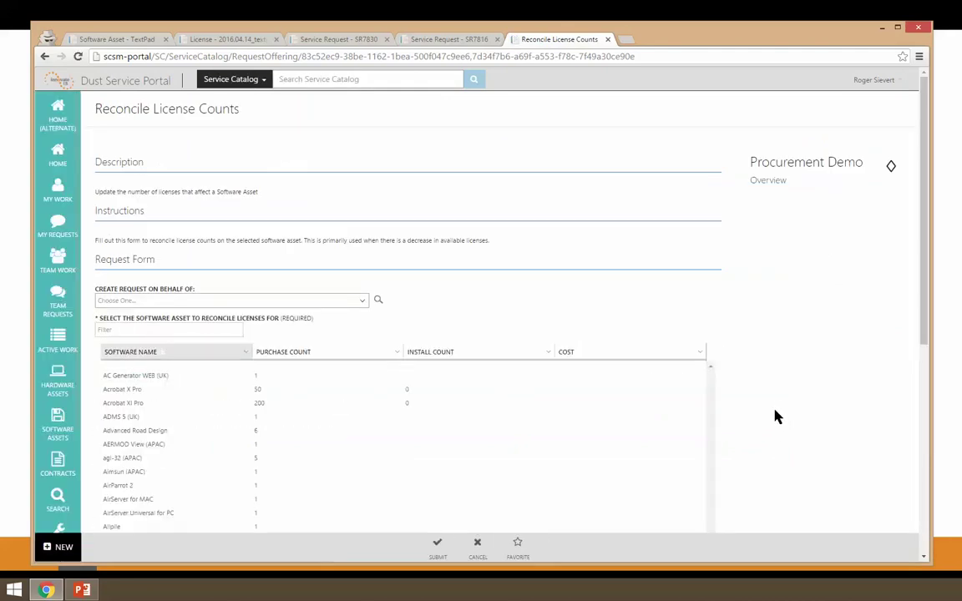
# Step: Filter the software assets by "tex" and select TextPad as the asset to reconcile licenses for
pyautogui.scroll(-2, 785, 386)
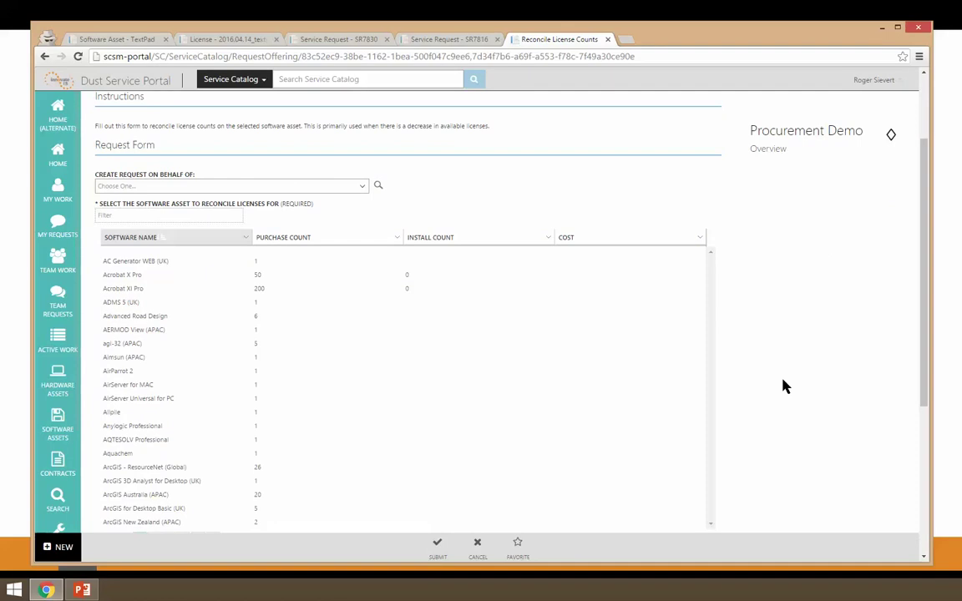
pyautogui.click(186, 212)
pyautogui.write('textp')
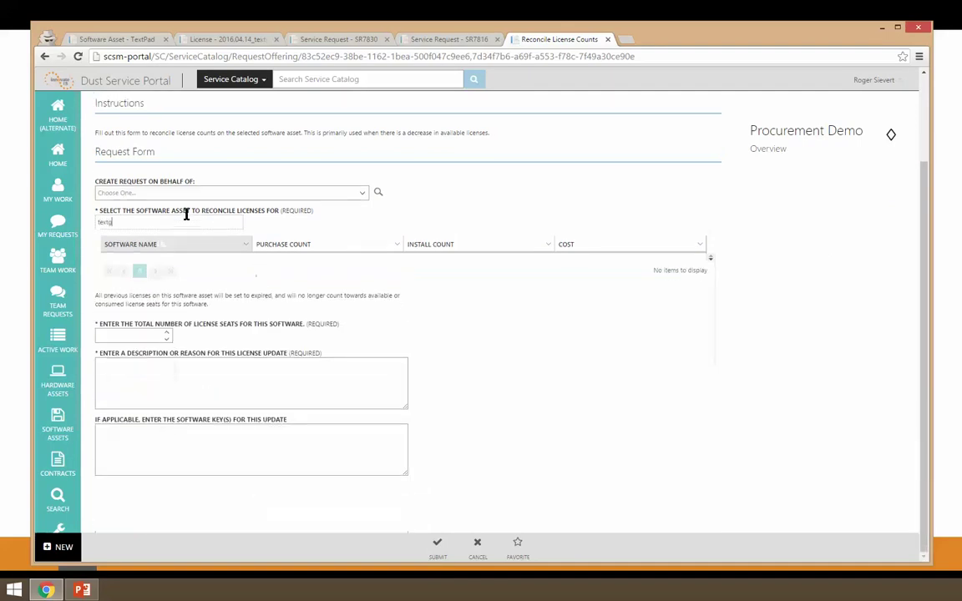
pyautogui.press('BackSpace')
pyautogui.press('BackSpace')
pyautogui.click(285, 269)
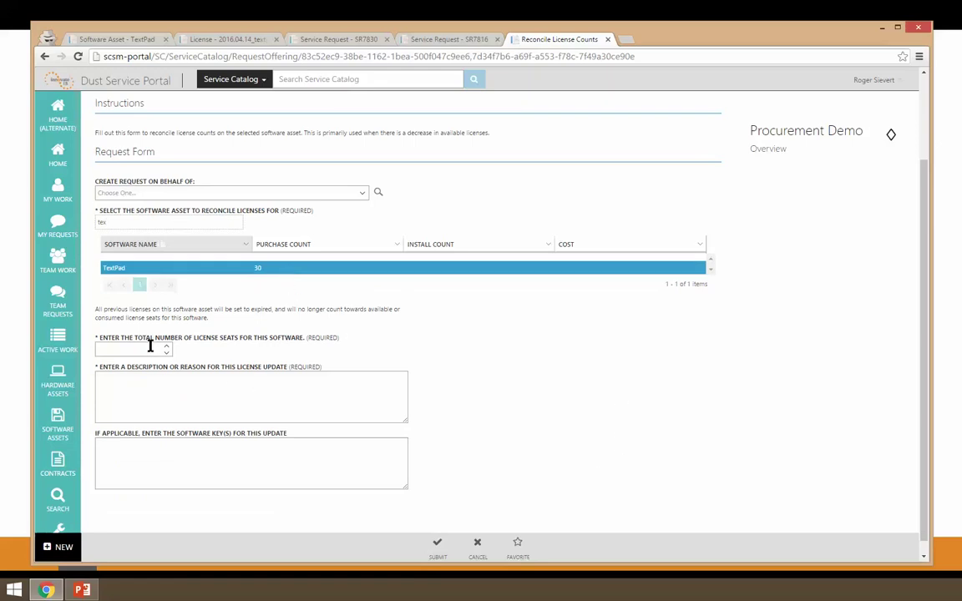
# Step: Check the 2016.04.14_textpad_20lic license and the TextPad software asset's license counts
pyautogui.click(185, 39)
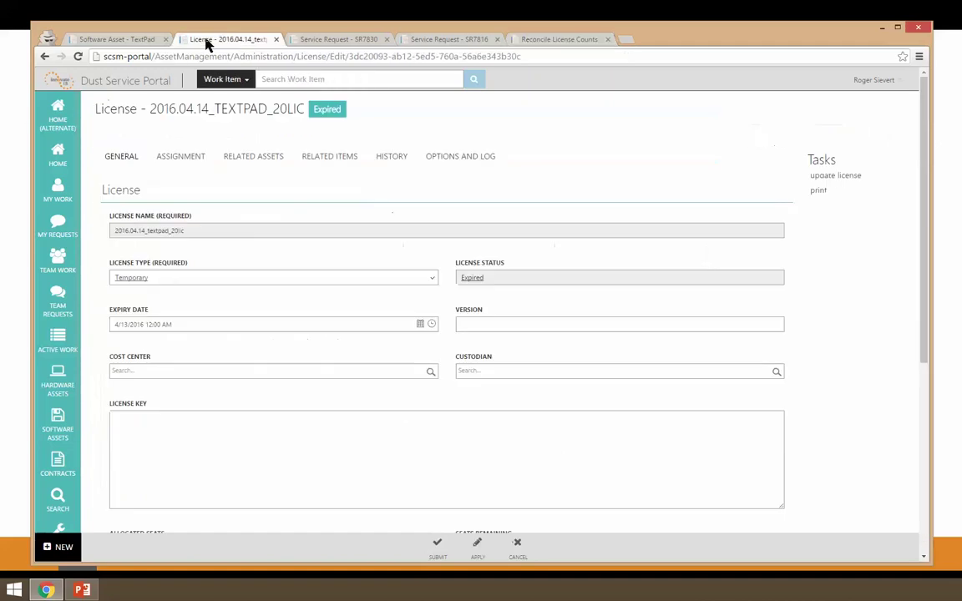
pyautogui.click(121, 42)
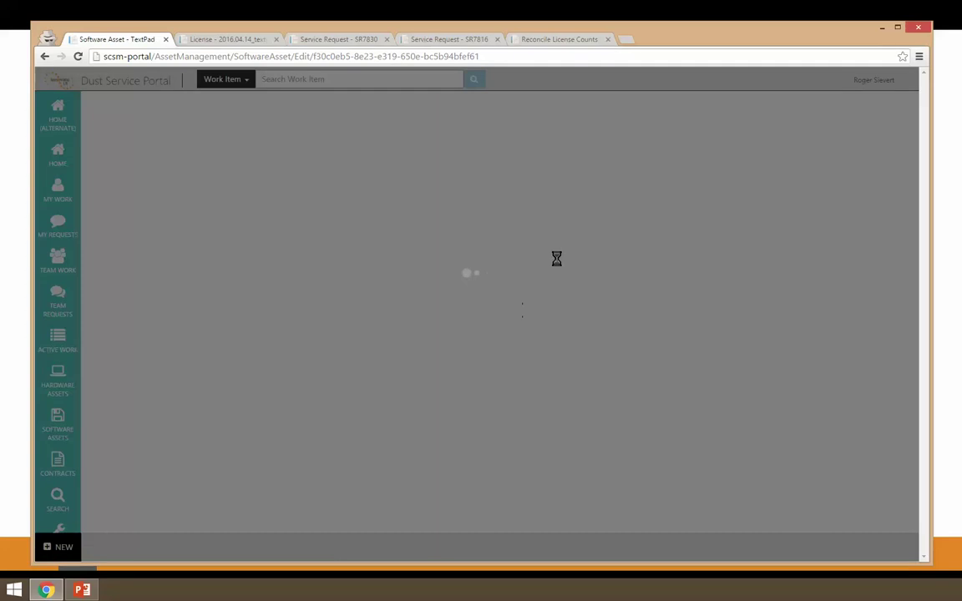
pyautogui.scroll(-15, 571, 376)
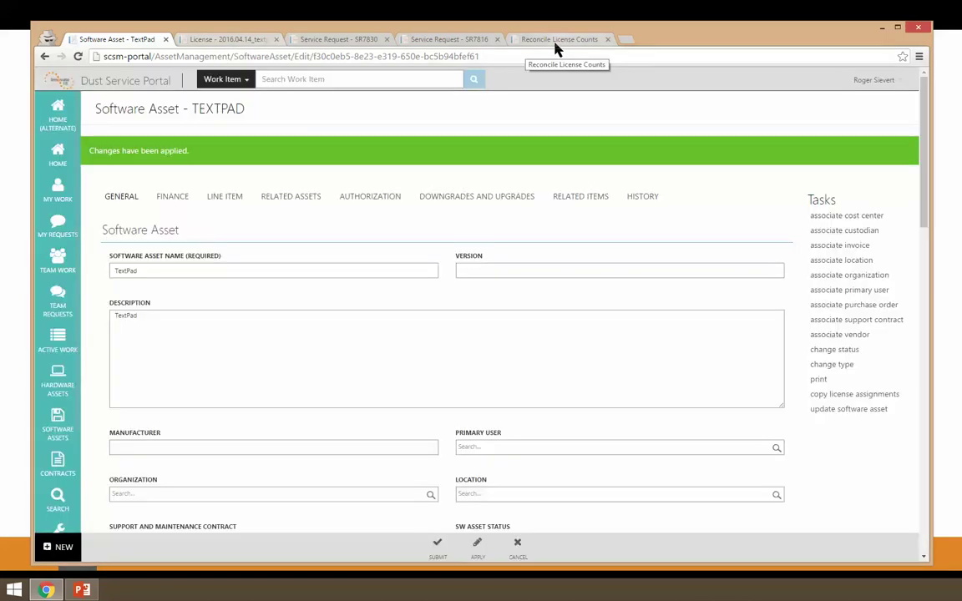
# Step: Return to the Reconcile License Counts request, filter the software assets by "text" and select TextPad
pyautogui.click(555, 39)
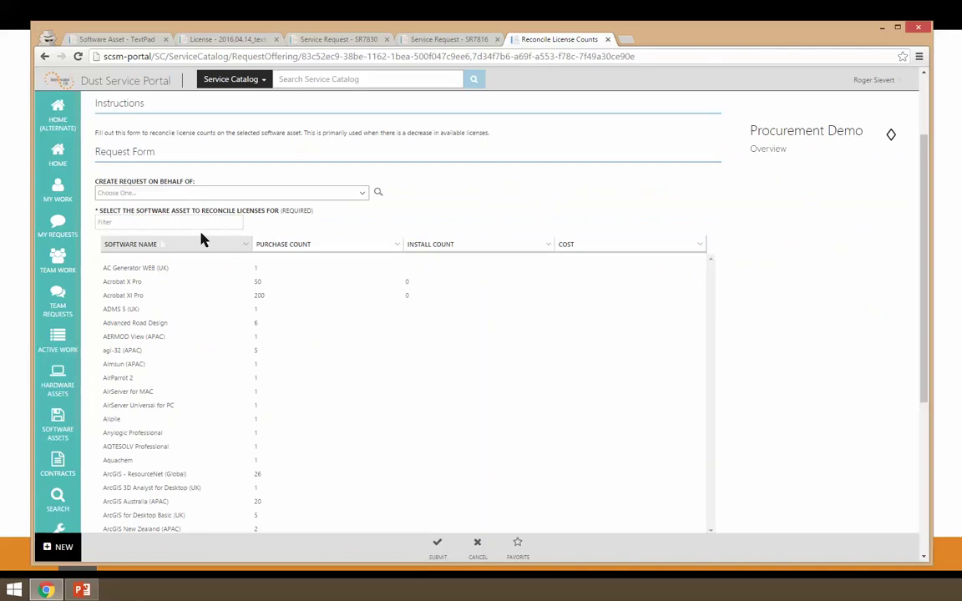
pyautogui.click(199, 221)
pyautogui.write('text')
pyautogui.click(273, 269)
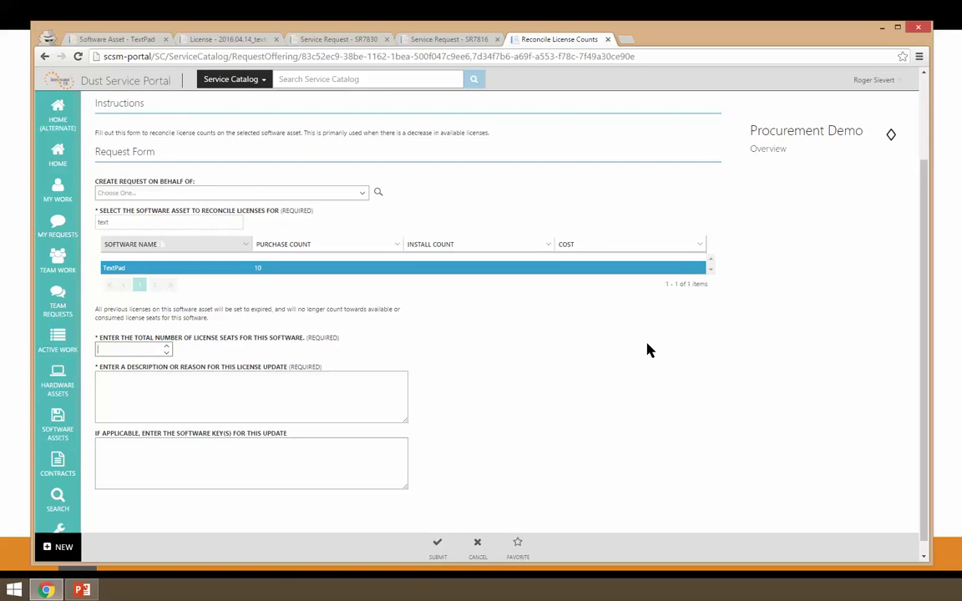
# Step: Set the total license seats to 15, enter "test software" as the update reason and submit the request
pyautogui.write('15')
pyautogui.click(399, 402)
pyautogui.write('test software')
pyautogui.click(425, 545)
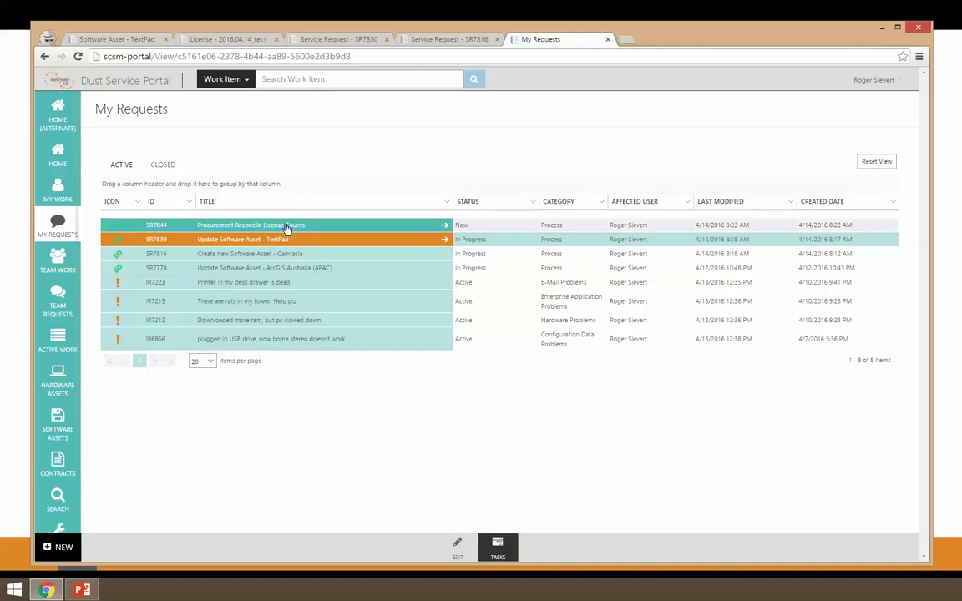
# Step: Examine the software name, license count and purchase details in the description of service request SR7816
pyautogui.click(432, 40)
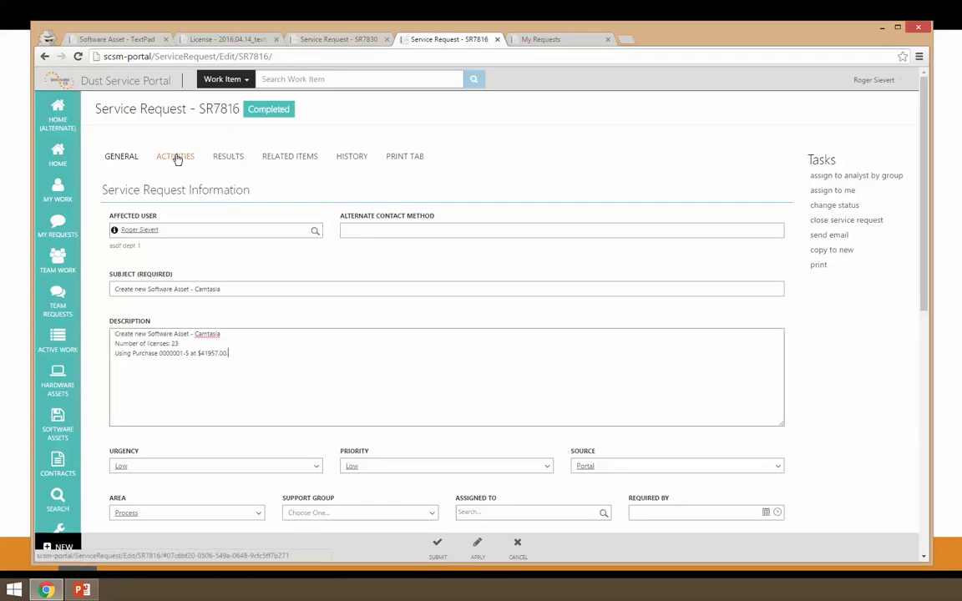
pyautogui.doubleClick(206, 333)
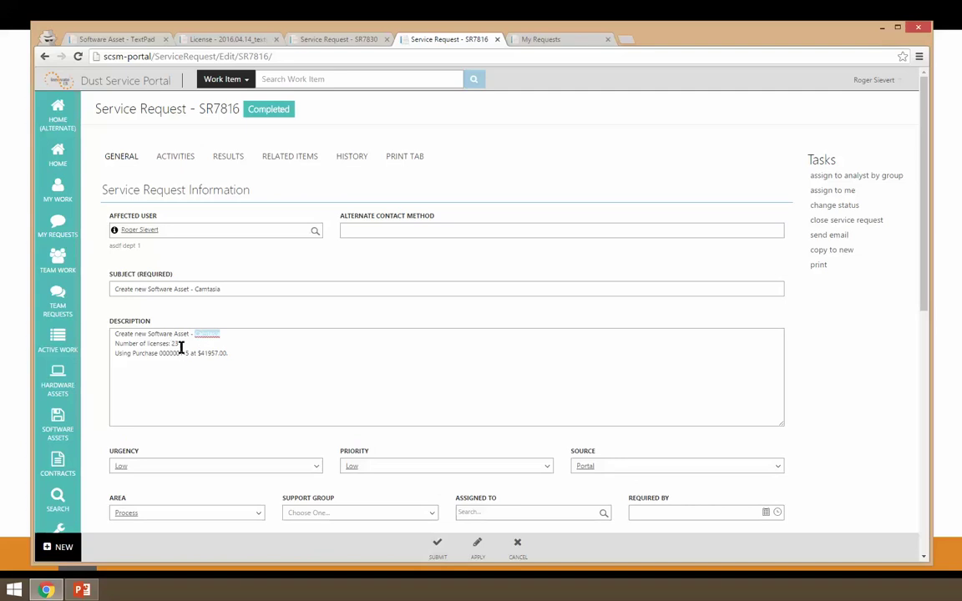
pyautogui.click(179, 344)
pyautogui.press('BackSpace')
pyautogui.write('3')
pyautogui.moveTo(160, 356); pyautogui.dragTo(182, 359)
pyautogui.click(200, 356)
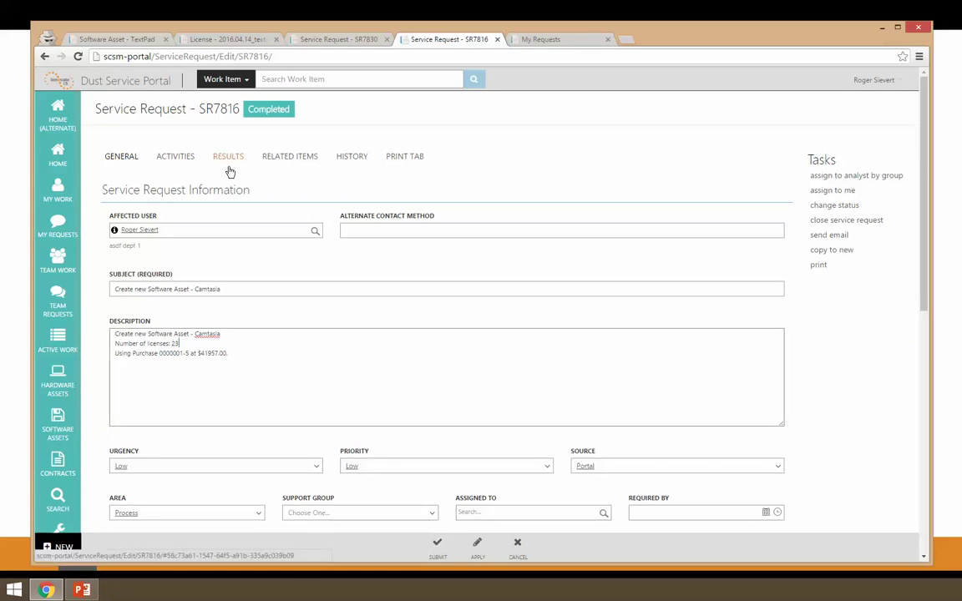
# Step: Reopen the Create new Software Asset - Camtasia request from My Requests and open its related Camtasia software asset
pyautogui.click(57, 225)
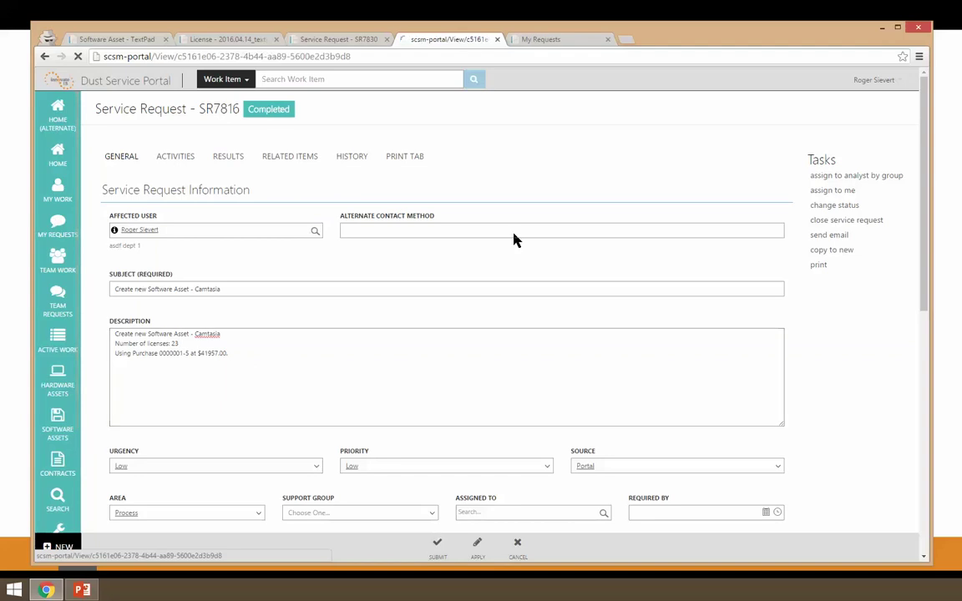
pyautogui.click(502, 240)
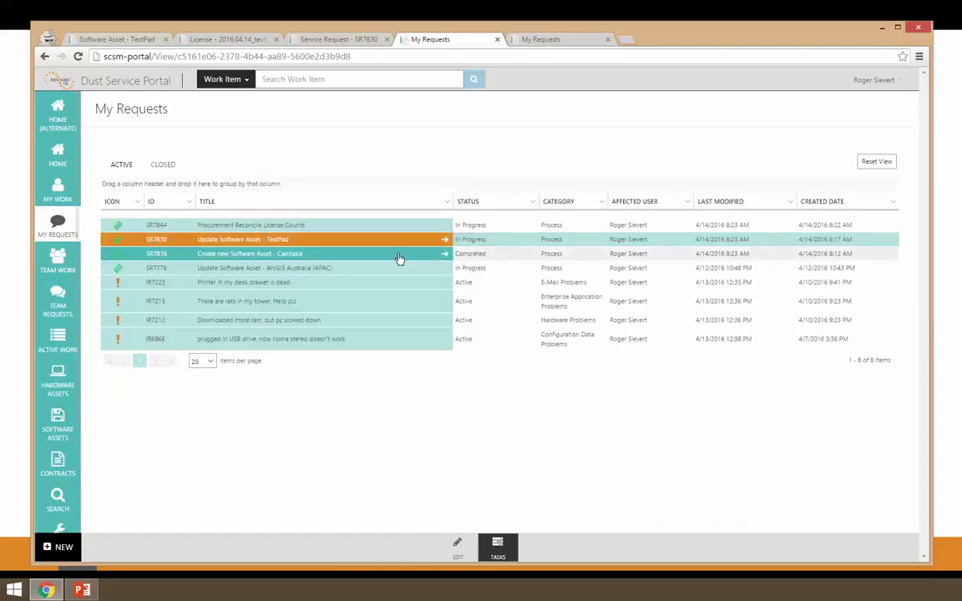
pyautogui.click(247, 256)
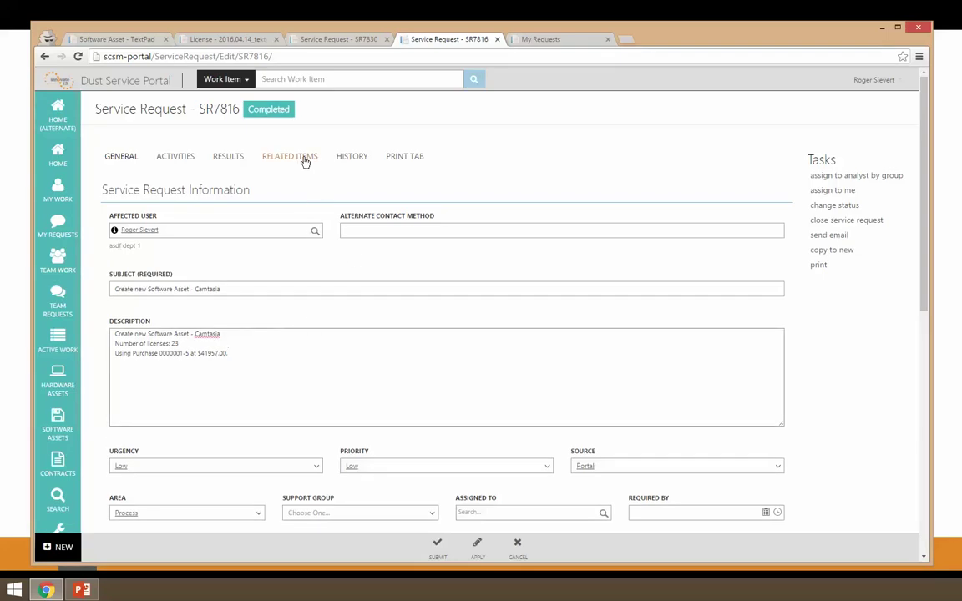
pyautogui.click(304, 158)
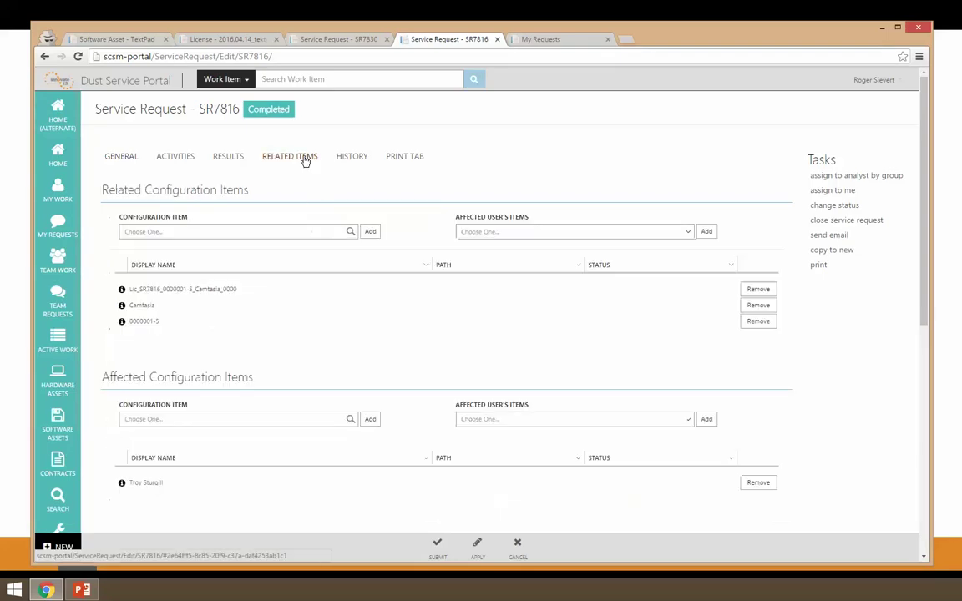
pyautogui.scroll(-3, 307, 334)
pyautogui.scroll(-3, 308, 334)
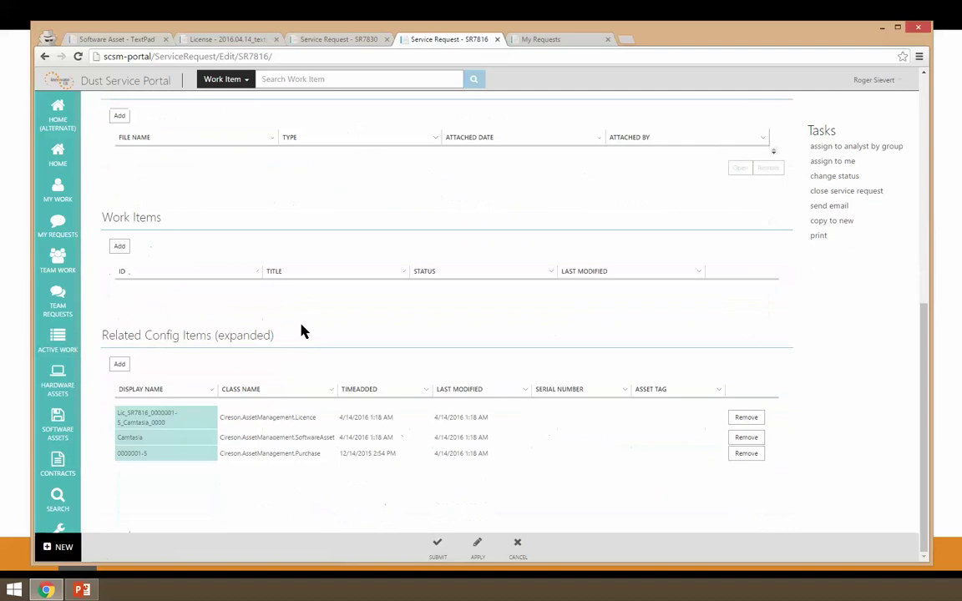
pyautogui.click(141, 442)
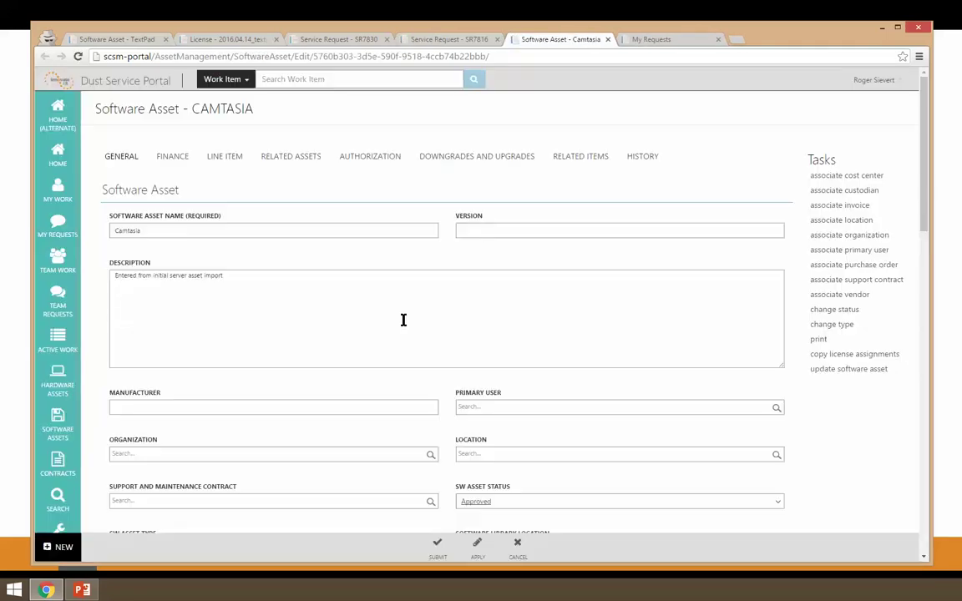
# Step: Examine the Camtasia asset's cost center, purchase order, cost and related license in its finance details
pyautogui.click(173, 155)
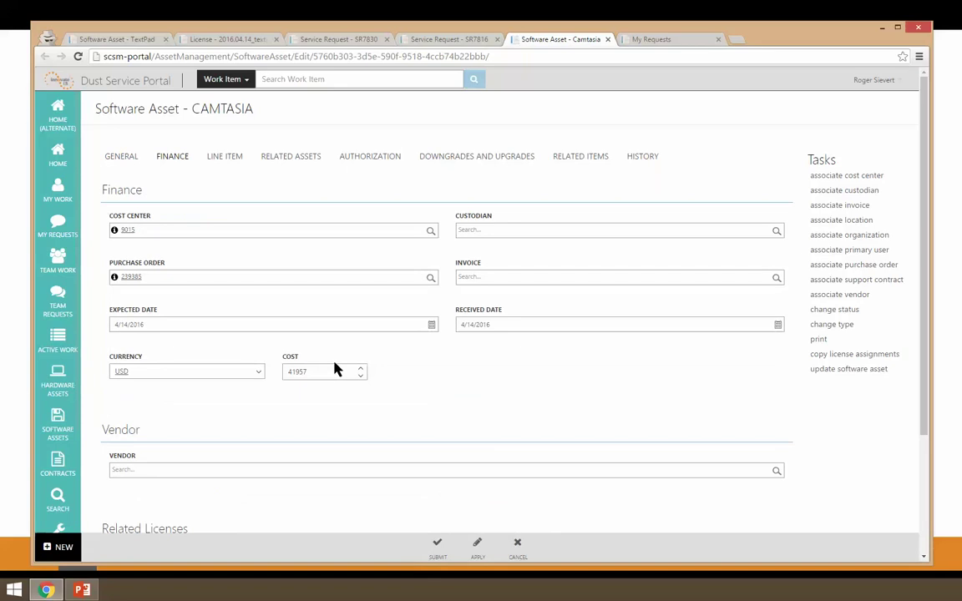
pyautogui.scroll(-1, 317, 342)
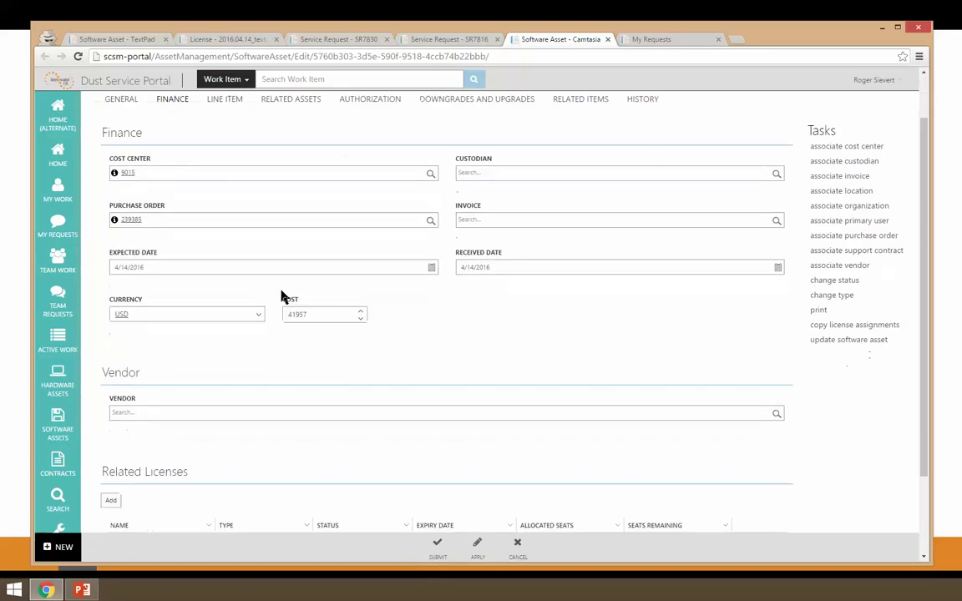
pyautogui.click(177, 173)
pyautogui.moveTo(187, 219); pyautogui.dragTo(108, 217)
pyautogui.scroll(-2, 240, 275)
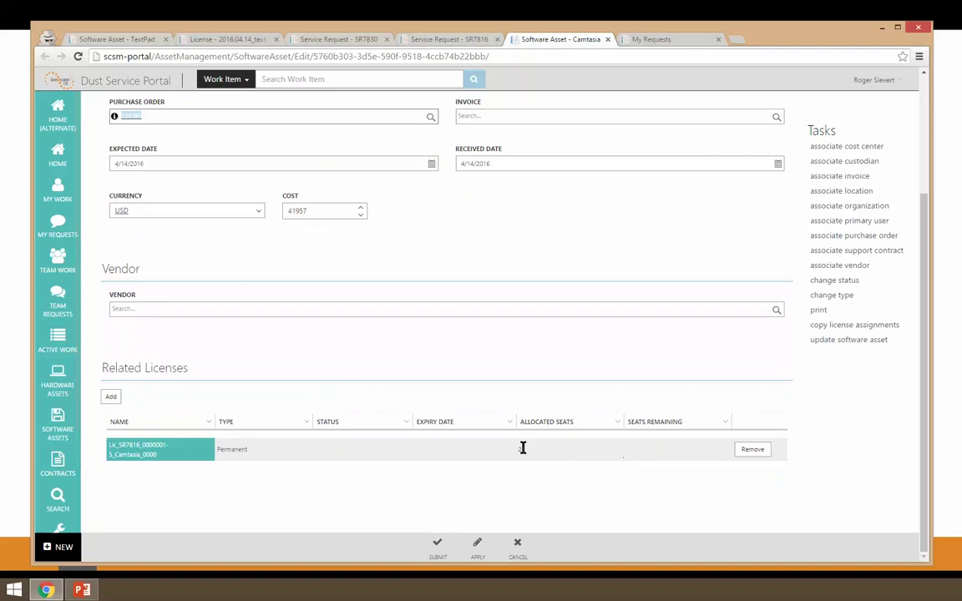
pyautogui.scroll(3, 519, 446)
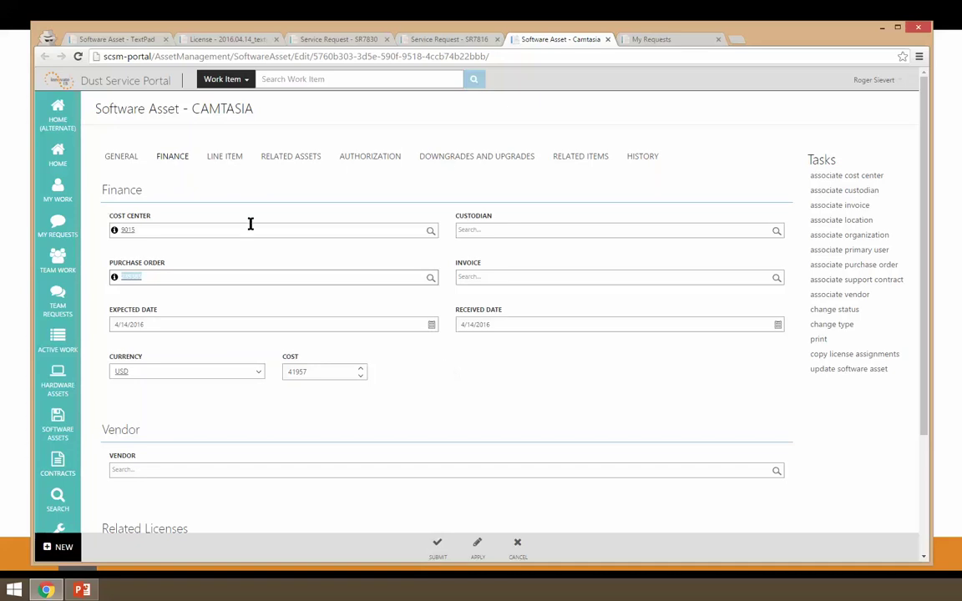
# Step: Check the Camtasia asset's general counts and totals, and apply the asset form
pyautogui.click(132, 157)
pyautogui.scroll(-5, 451, 334)
pyautogui.scroll(-8, 462, 353)
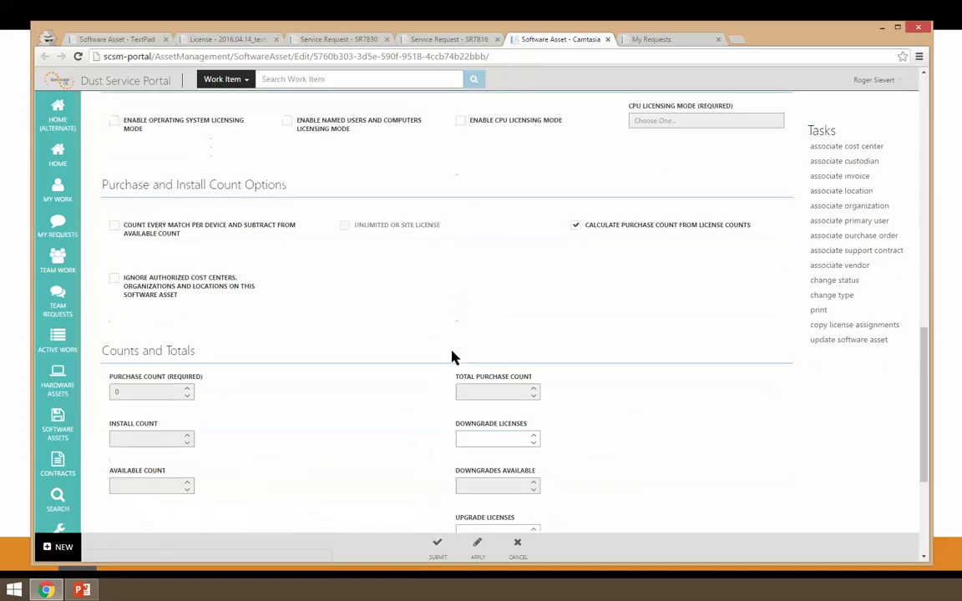
pyautogui.scroll(1, 373, 343)
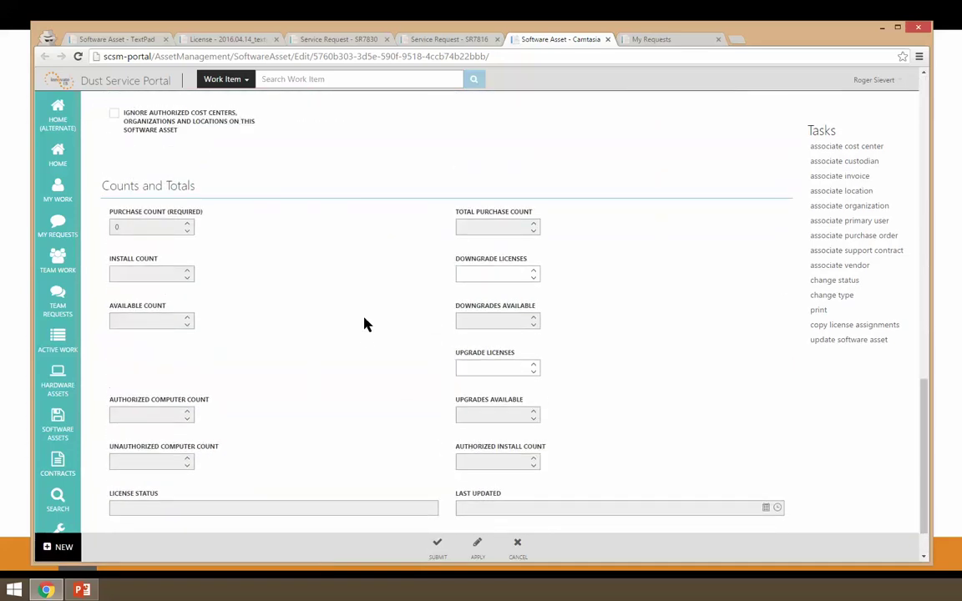
pyautogui.click(477, 547)
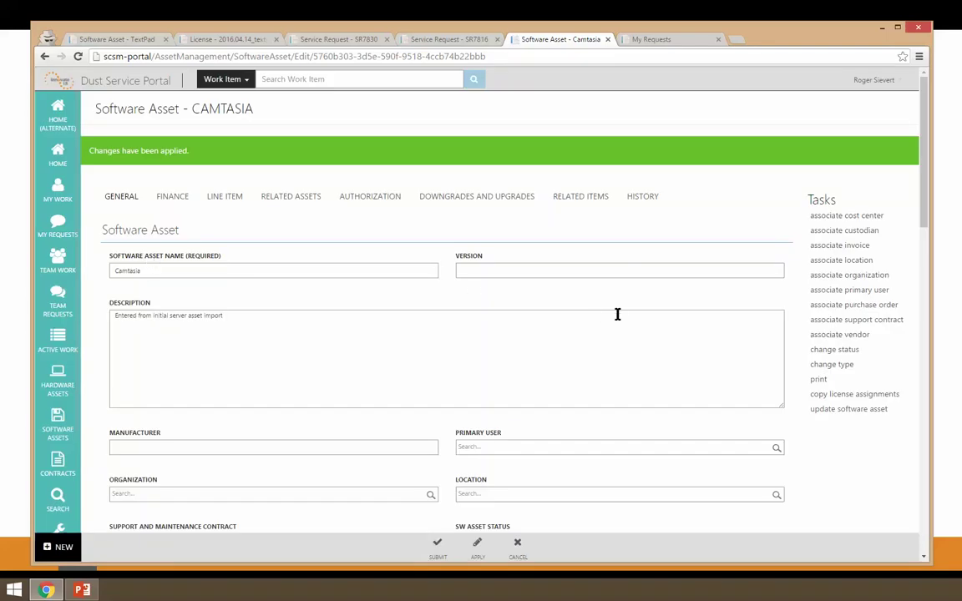
# Step: Recheck the Camtasia asset's counts and run the update software asset task, agreeing to save all changes
pyautogui.scroll(-10, 621, 313)
pyautogui.scroll(-4, 633, 317)
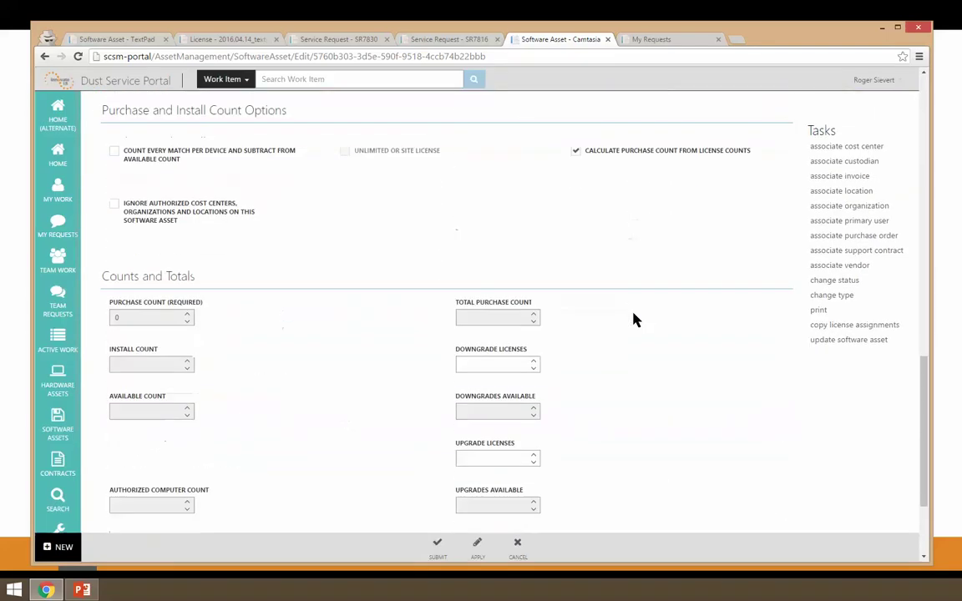
pyautogui.scroll(2, 652, 322)
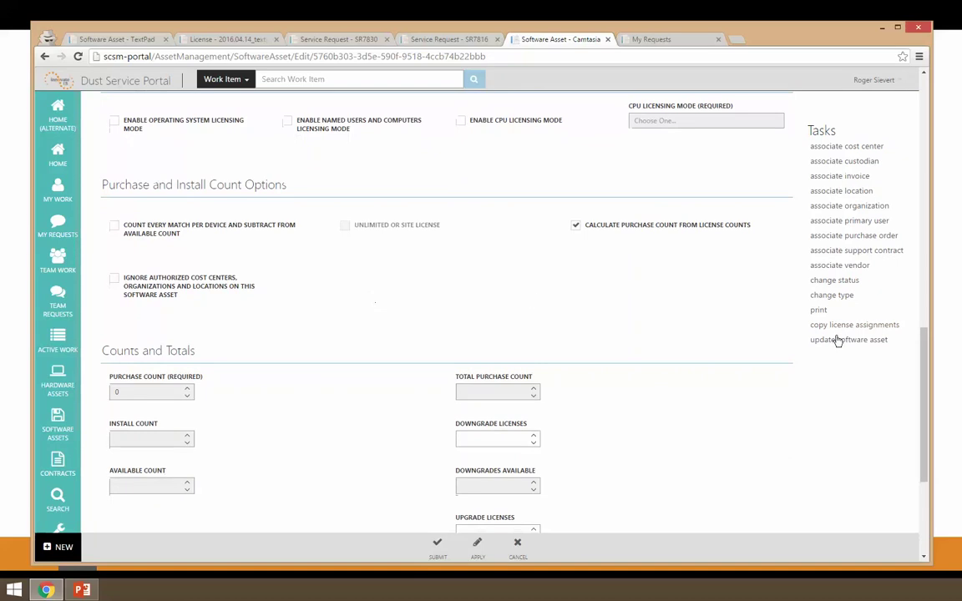
pyautogui.click(837, 340)
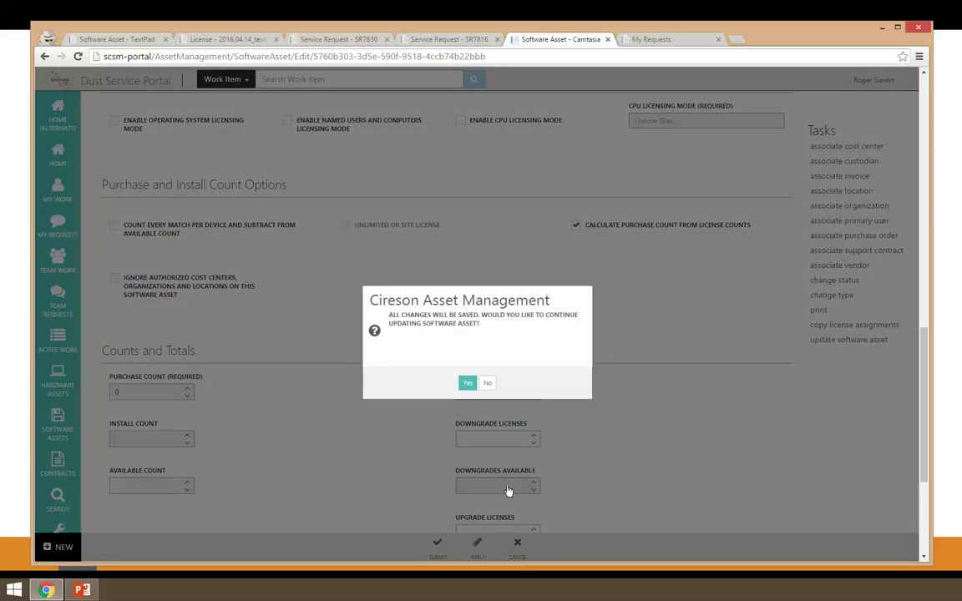
pyautogui.click(463, 383)
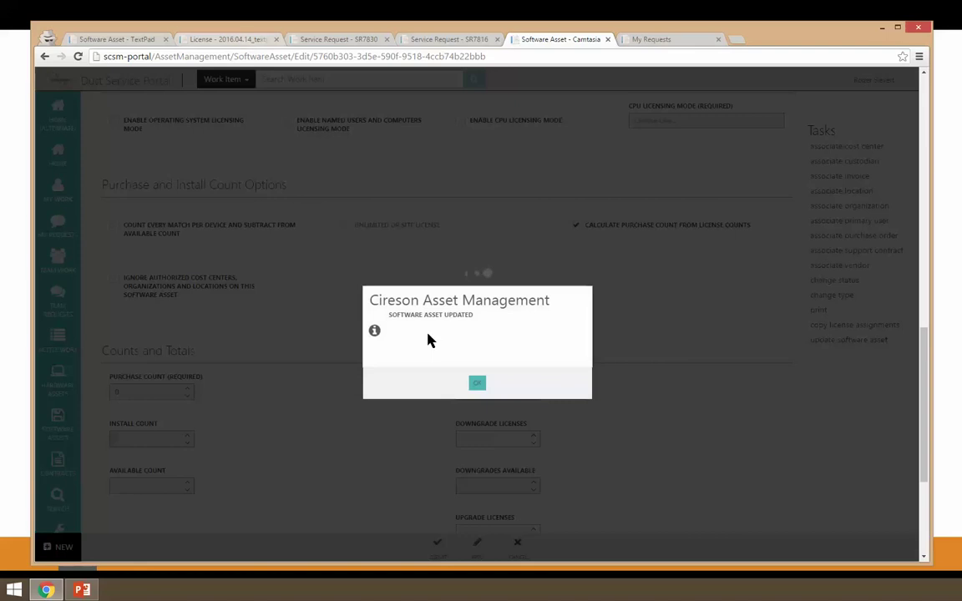
pyautogui.click(477, 383)
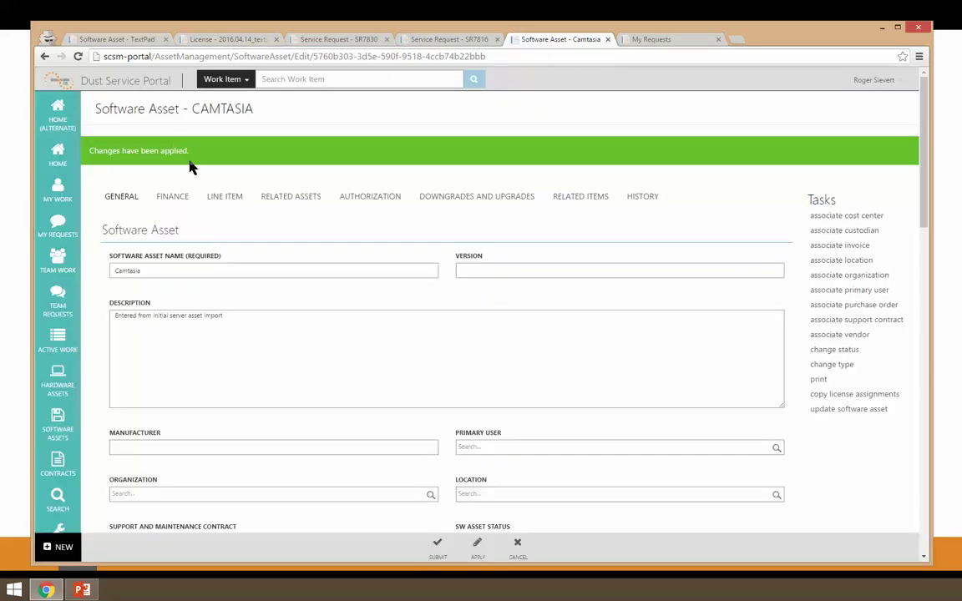
# Step: Open the Camtasia license from the asset's related licenses, review its allocated seats and apply the license form
pyautogui.click(174, 193)
pyautogui.scroll(-3, 187, 459)
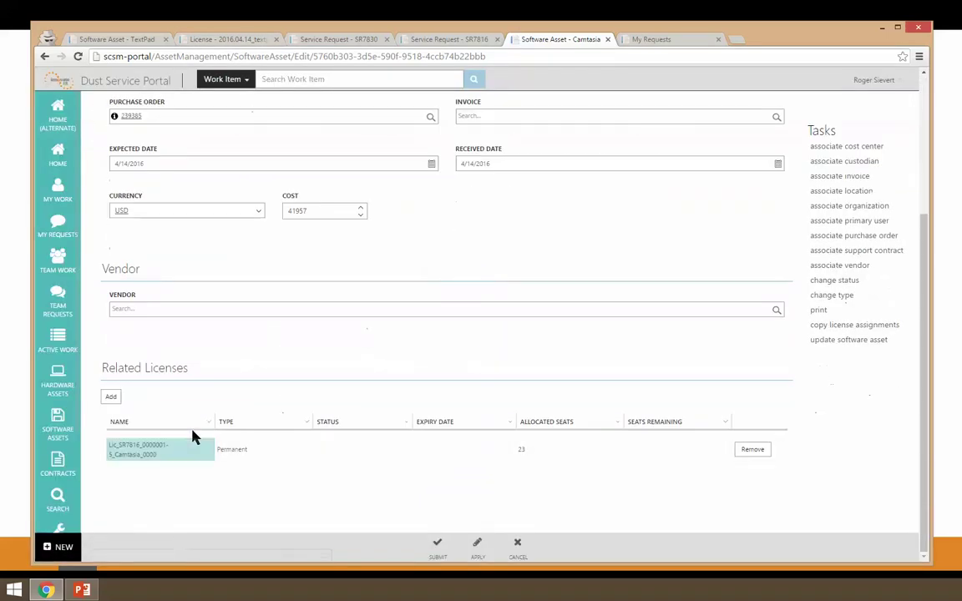
pyautogui.click(144, 450)
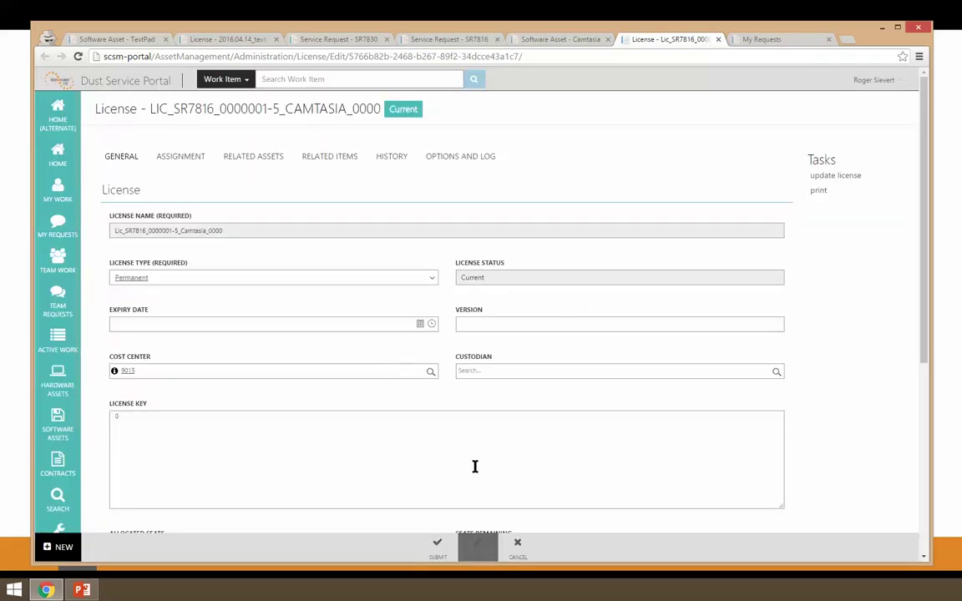
pyautogui.scroll(-1, 474, 464)
pyautogui.scroll(-4, 474, 463)
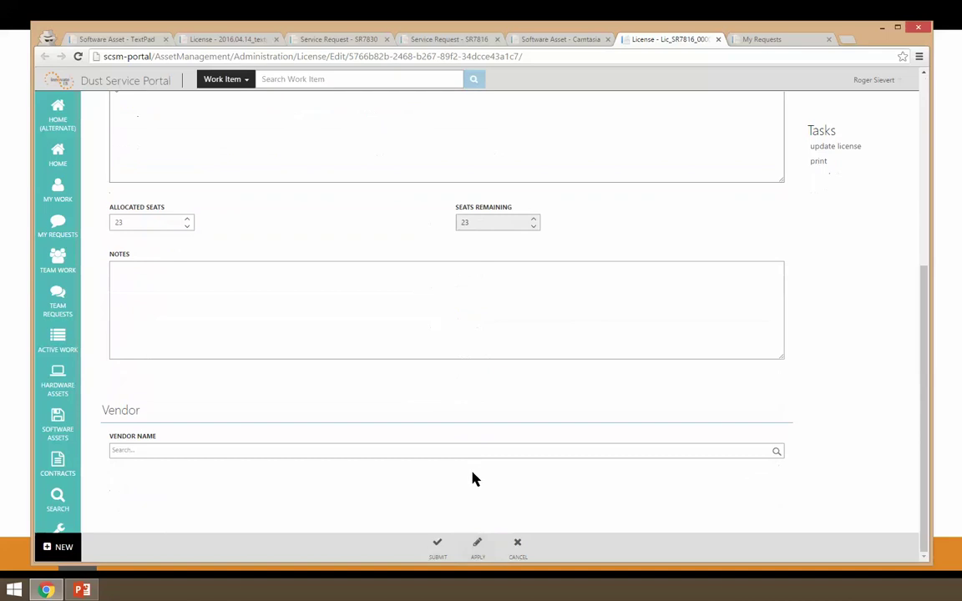
pyautogui.click(477, 549)
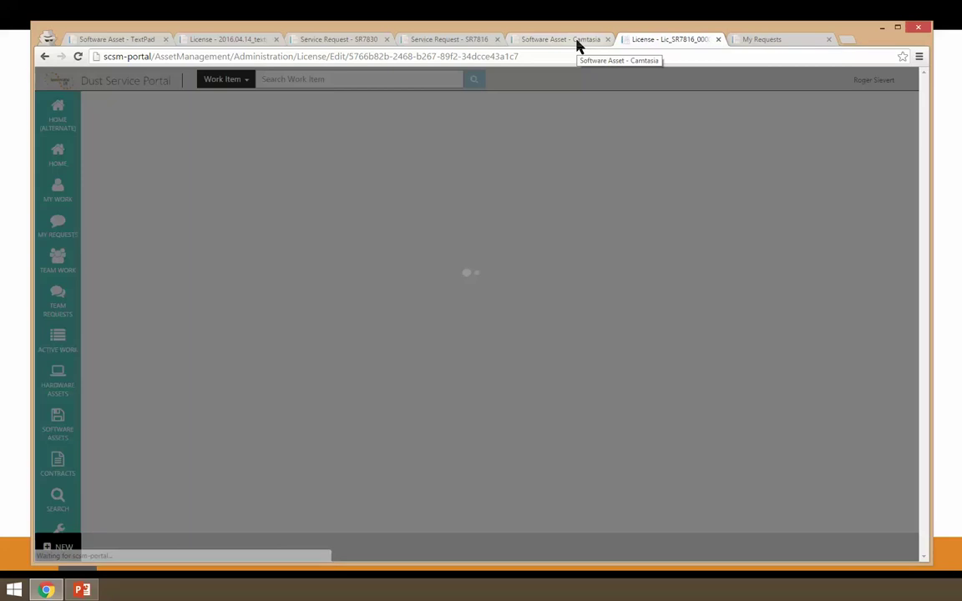
# Step: Check the purchase, install and available counts of the Camtasia software asset, and switch back to the PowerPoint presentation
pyautogui.click(576, 42)
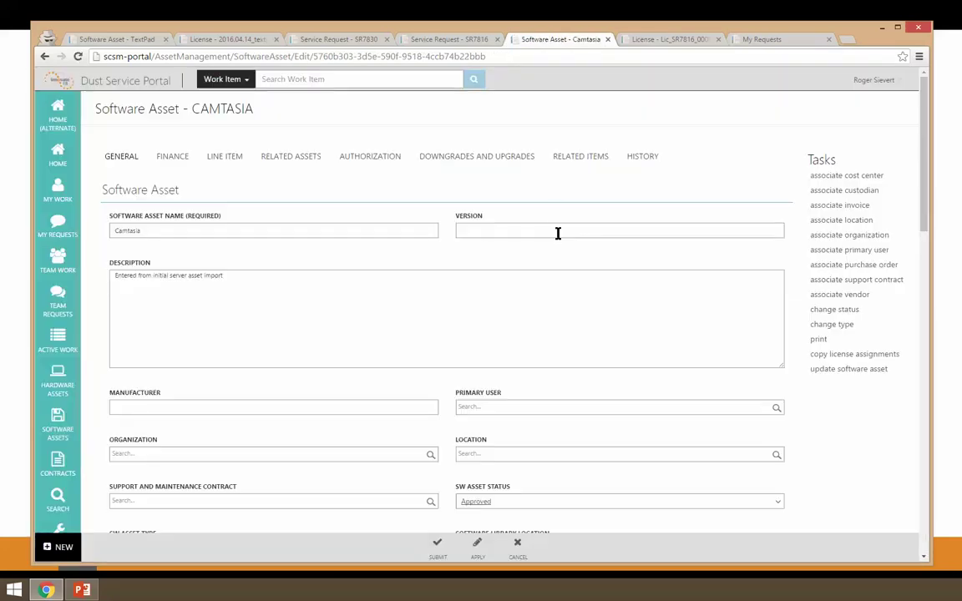
pyautogui.scroll(-10, 560, 344)
pyautogui.scroll(3, 551, 341)
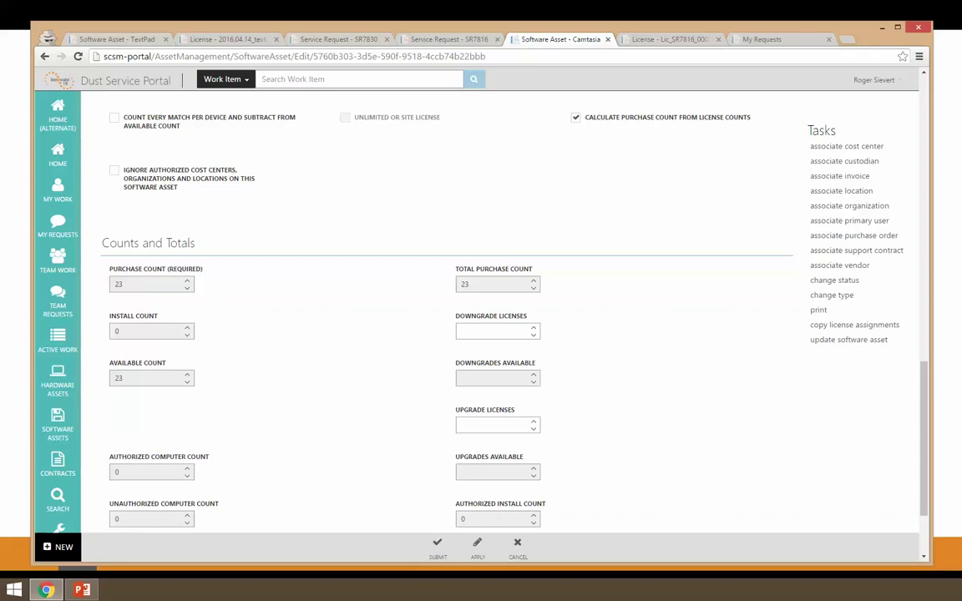
pyautogui.hotkey('alt', 'Tab')
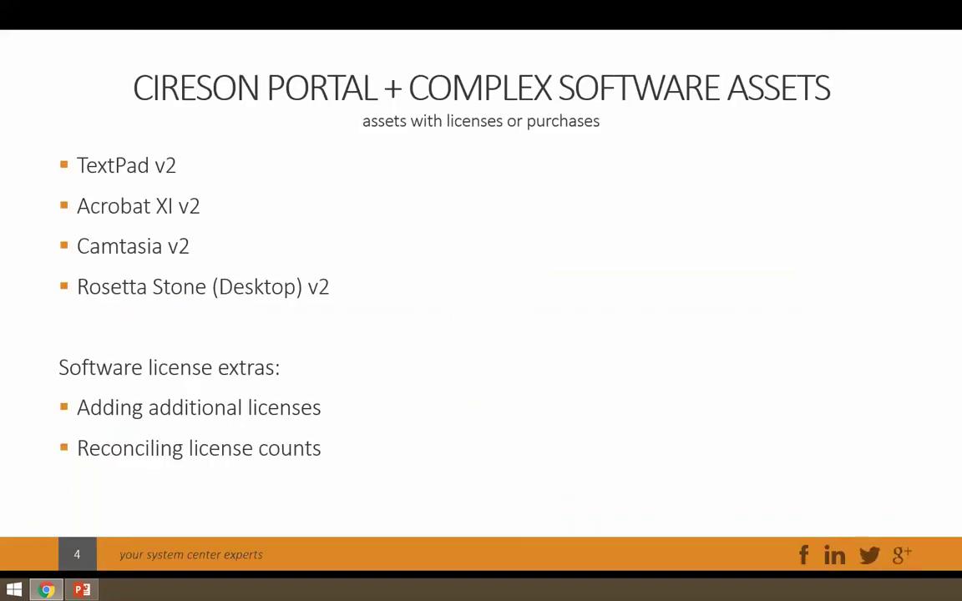
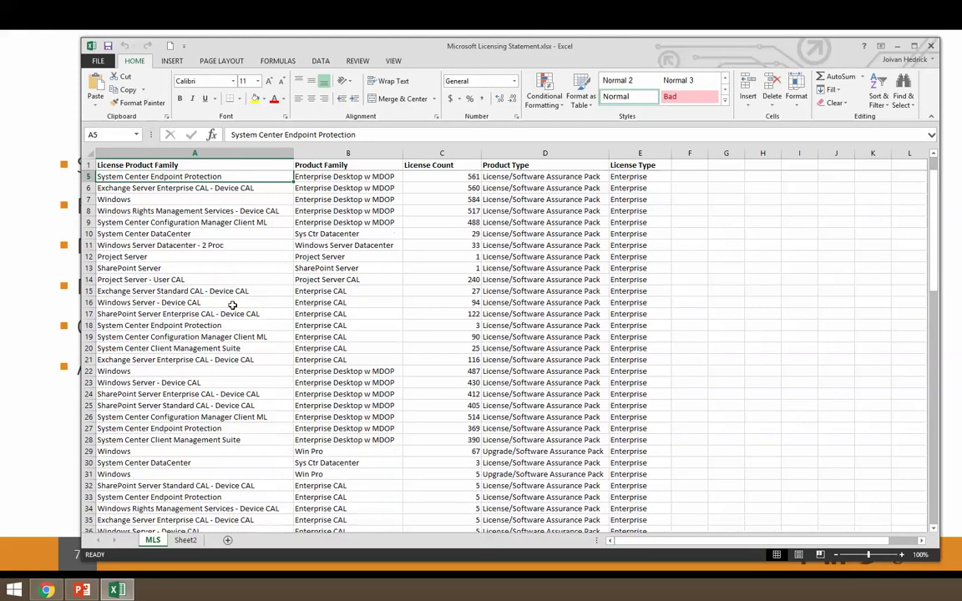
# Step: Review the license product families and license counts listed on the MLS sheet of the Microsoft Licensing Statement
pyautogui.scroll(-1, 232, 306)
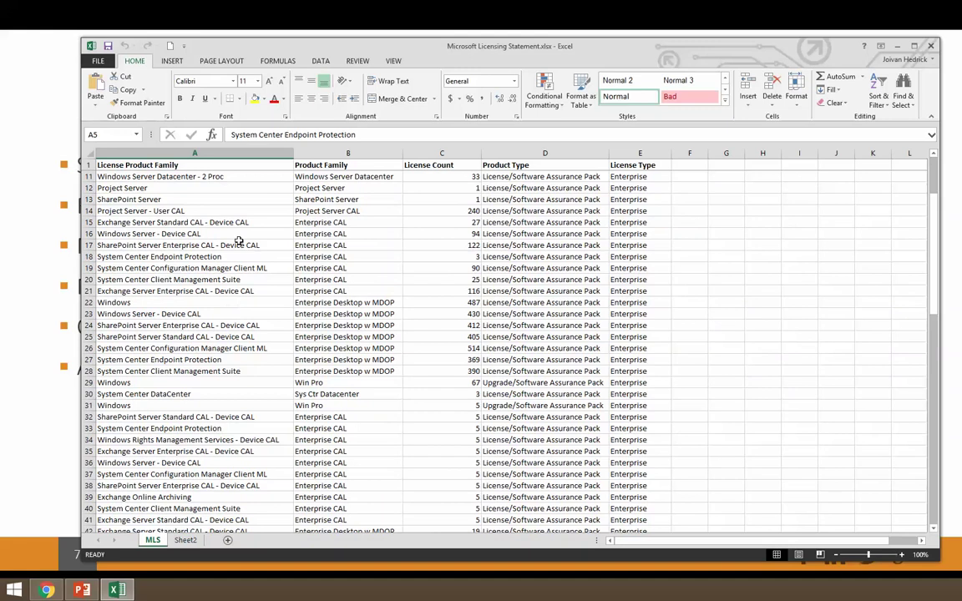
pyautogui.click(459, 334)
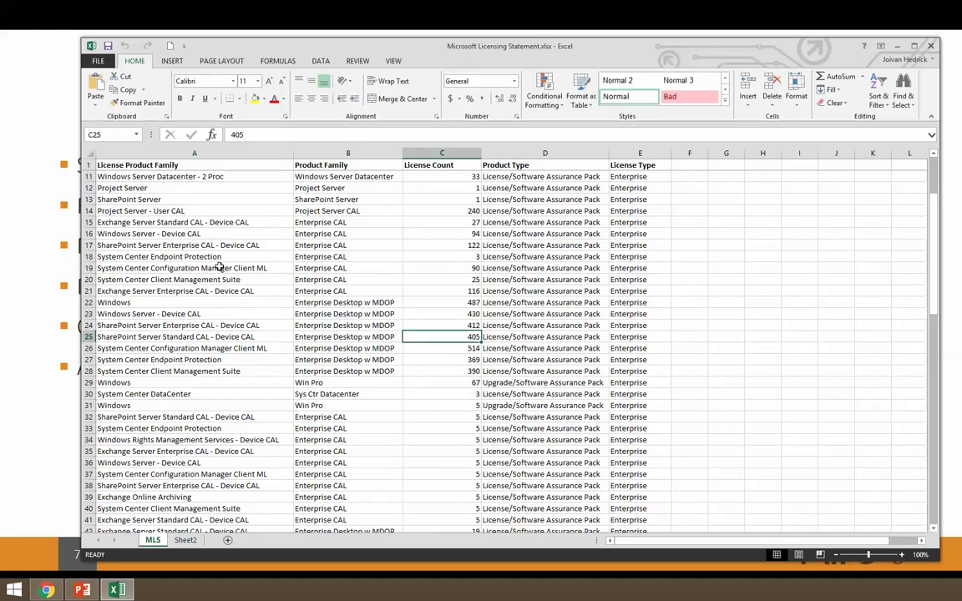
pyautogui.click(197, 257)
pyautogui.scroll(3, 209, 284)
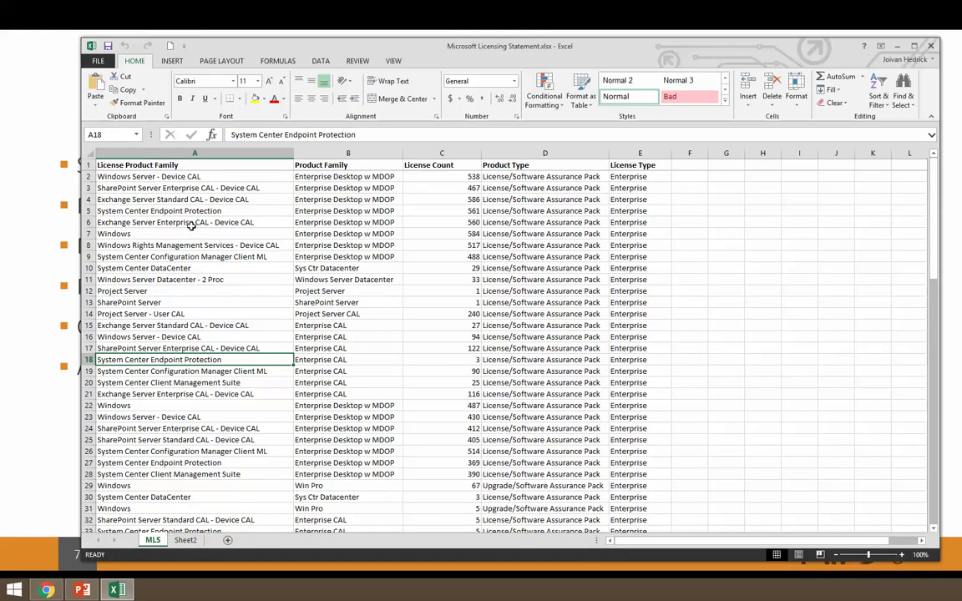
pyautogui.click(195, 199)
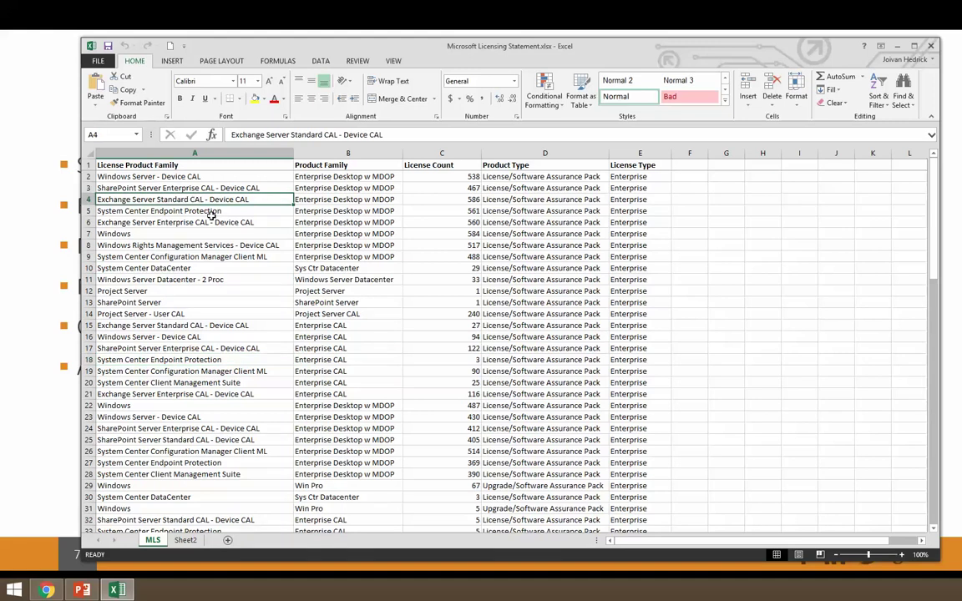
pyautogui.click(208, 256)
pyautogui.click(168, 348)
# Step: Add a blank worksheet to the Microsoft Licensing Statement workbook and place it in front of the MLS sheet
pyautogui.hotkey('ctrl', 'a')
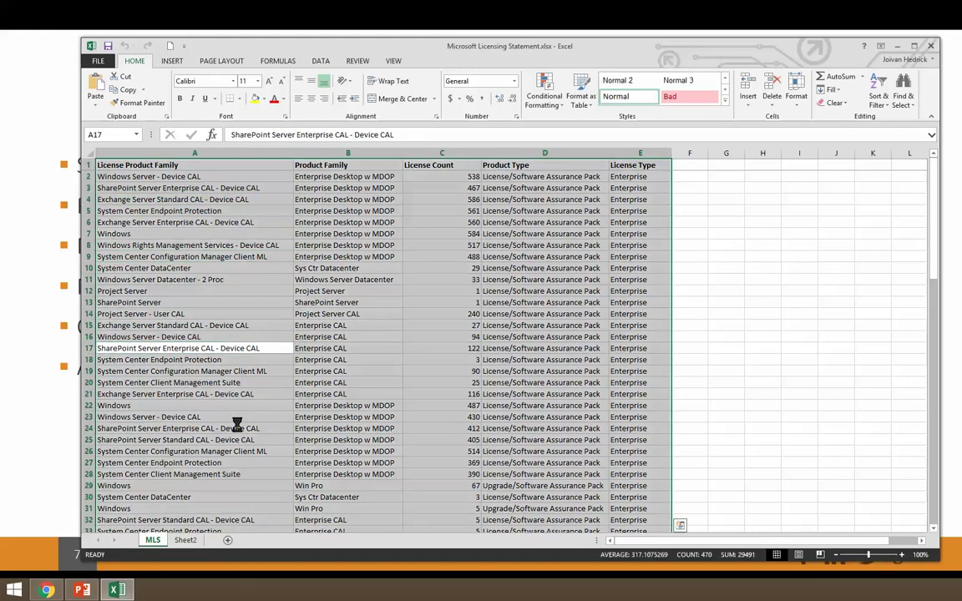
pyautogui.hotkey('ctrl', 'c')
pyautogui.click(237, 419)
pyautogui.click(227, 540)
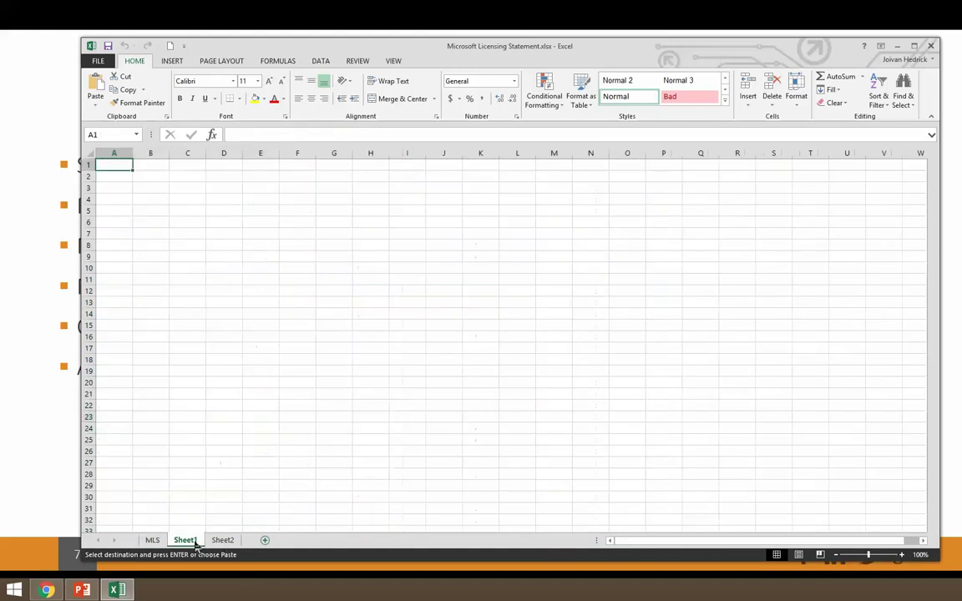
pyautogui.moveTo(196, 544); pyautogui.dragTo(138, 541)
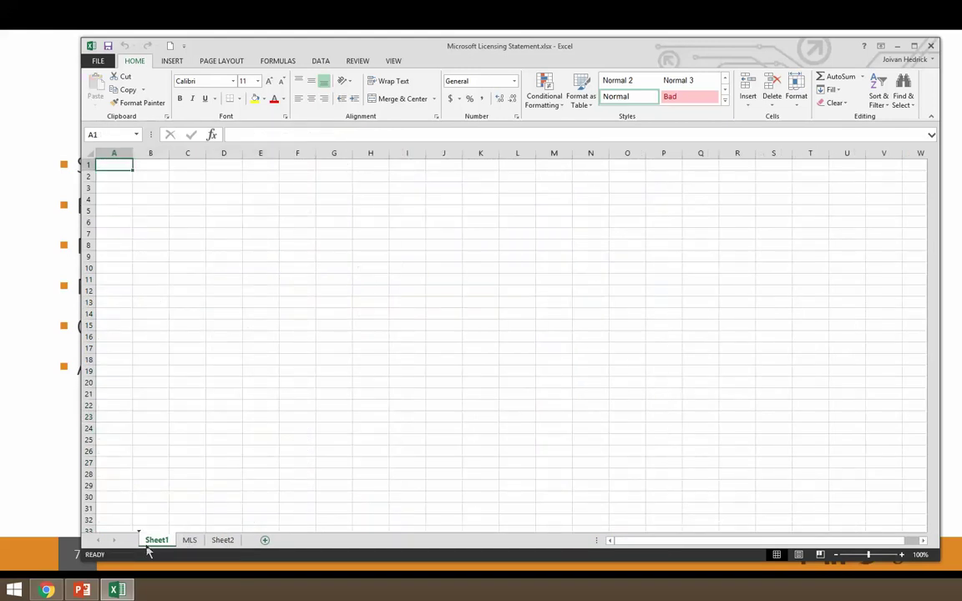
pyautogui.click(129, 200)
pyautogui.click(114, 165)
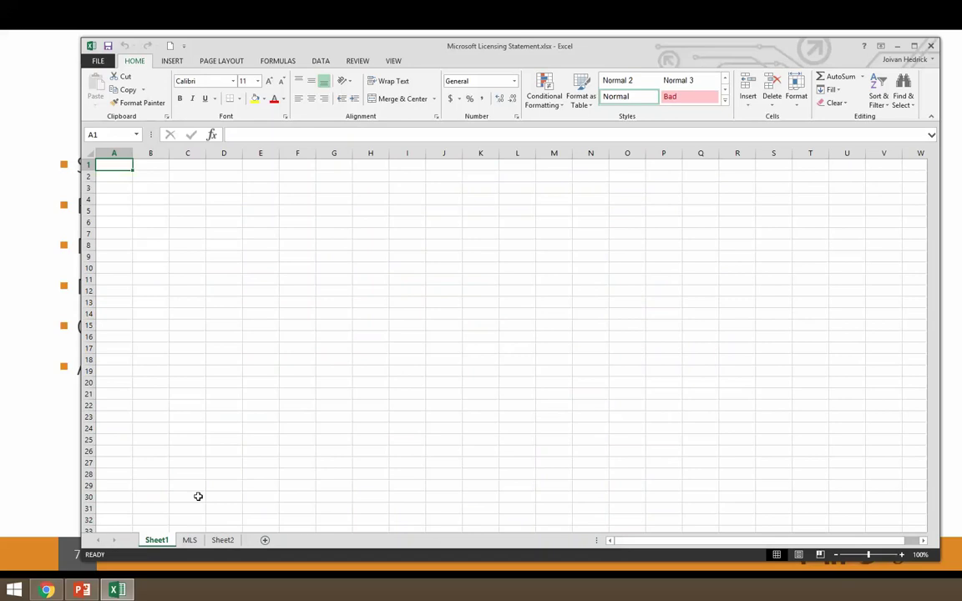
# Step: Copy all the MLS sheet's data into the new first sheet and auto-fit the column widths
pyautogui.click(189, 541)
pyautogui.hotkey('ctrl', 'a')
pyautogui.hotkey('ctrl', 'c')
pyautogui.click(157, 540)
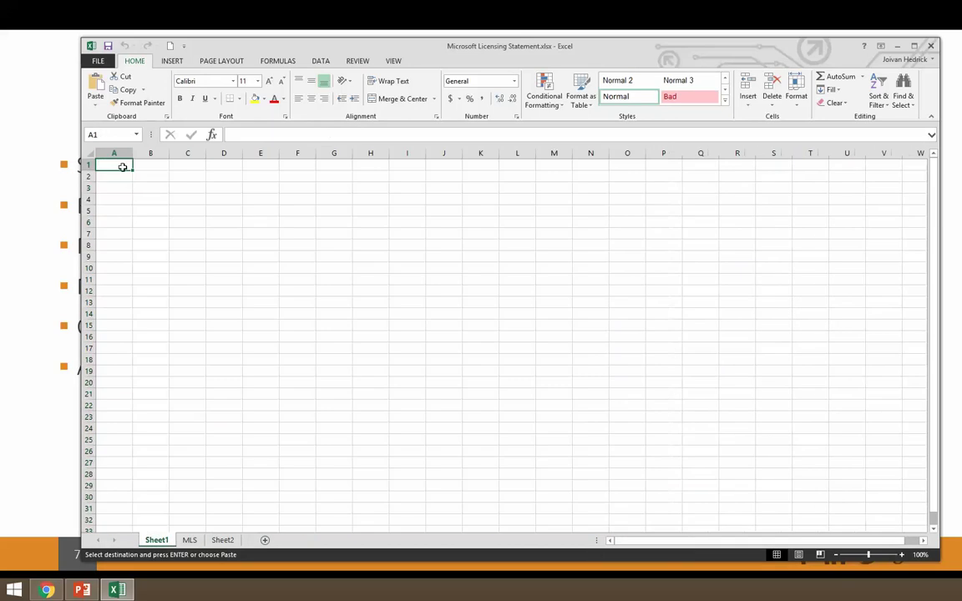
pyautogui.hotkey('ctrl', 'v')
pyautogui.hotkey('ctrl', 'a')
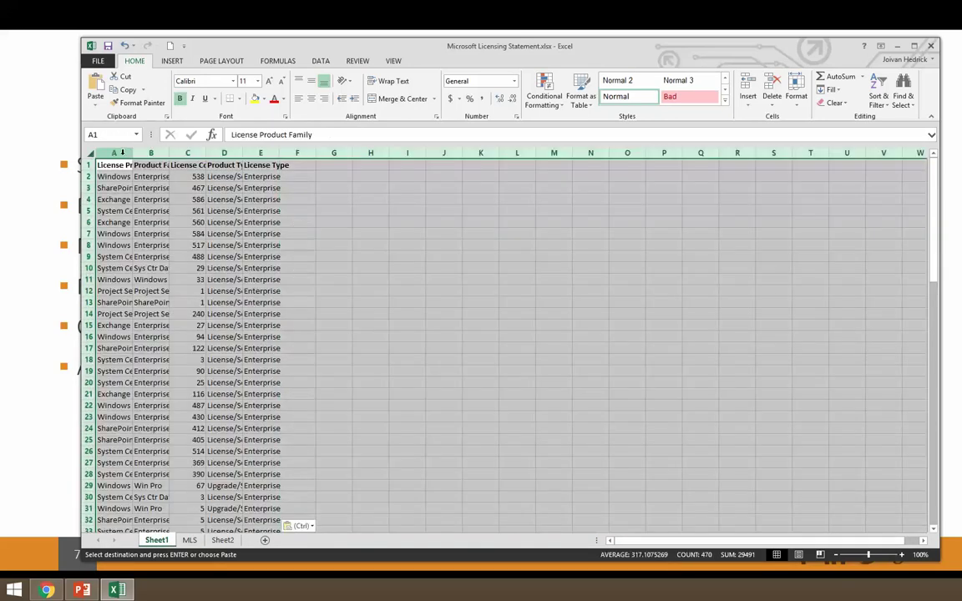
pyautogui.doubleClick(132, 153)
pyautogui.click(142, 211)
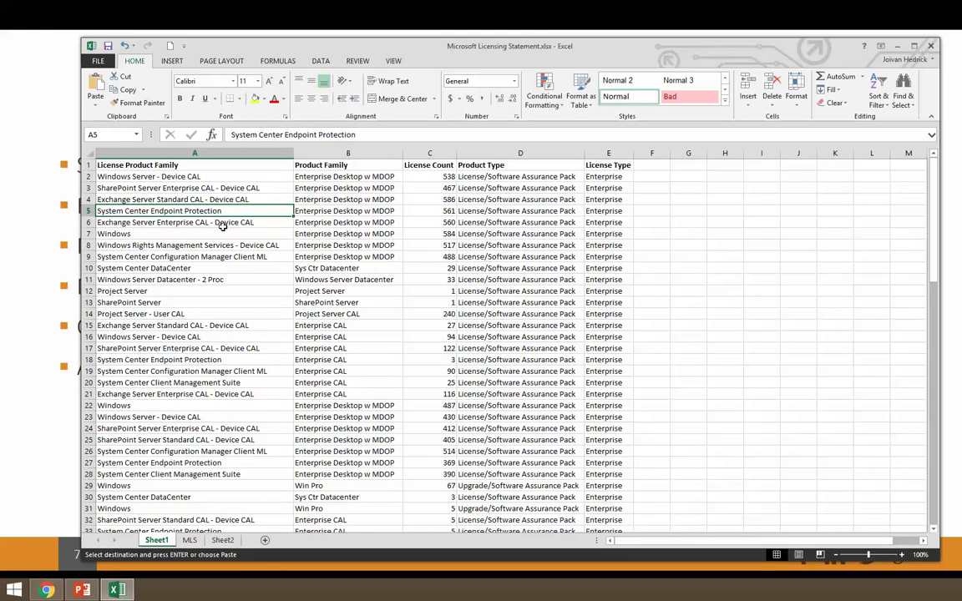
# Step: Sort the copied licensing data by License Product Family from A to Z
pyautogui.click(192, 256)
pyautogui.click(880, 107)
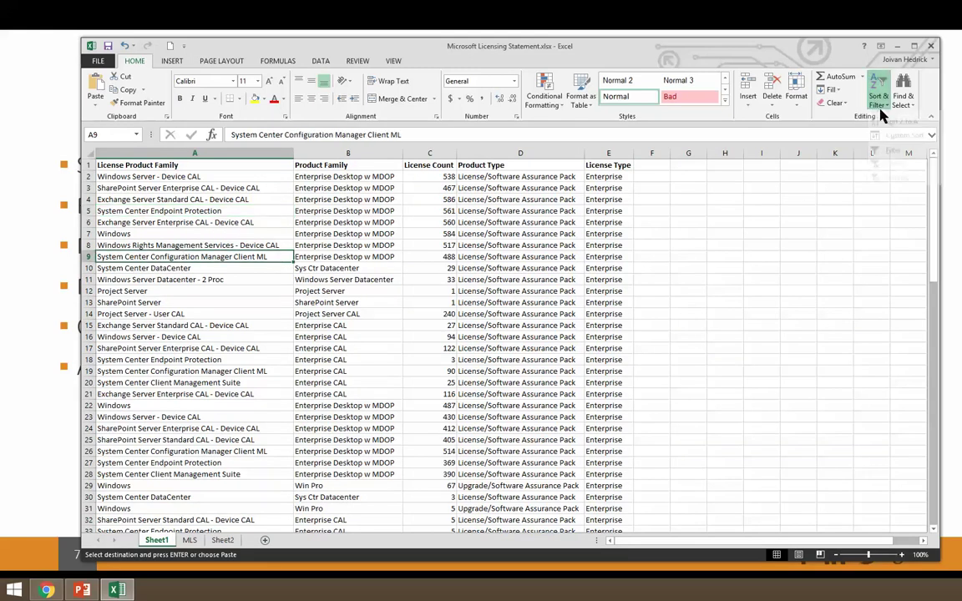
pyautogui.click(818, 122)
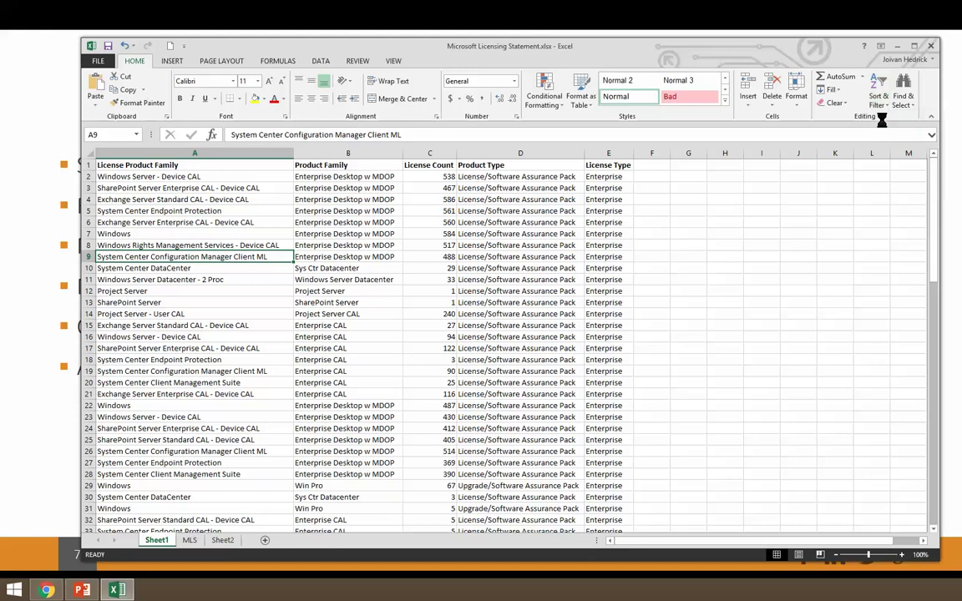
# Step: Copy the sorted License Product Family column into another new sheet placed first in the workbook
pyautogui.click(179, 155)
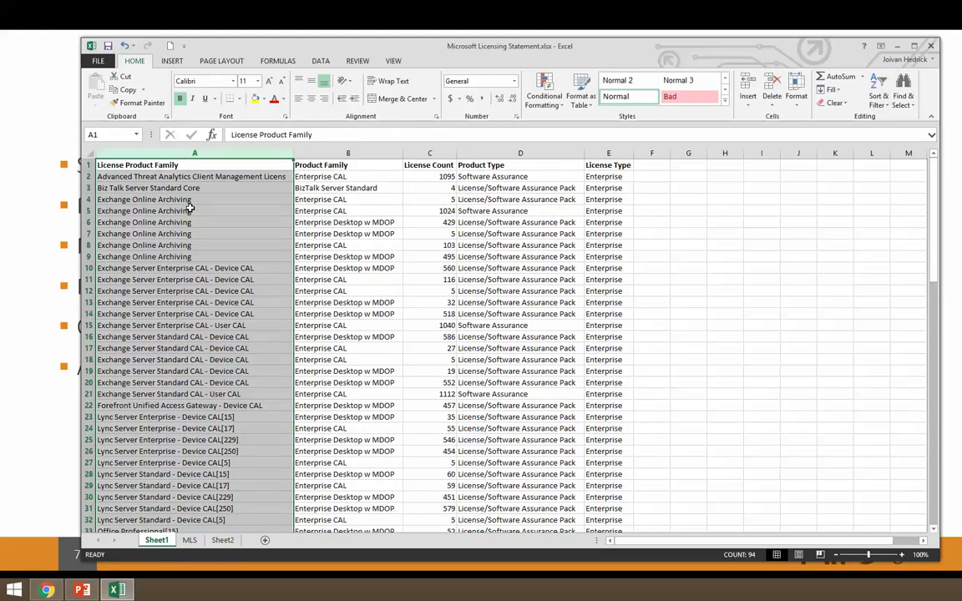
pyautogui.hotkey('ctrl', 'c')
pyautogui.click(265, 540)
pyautogui.click(157, 540)
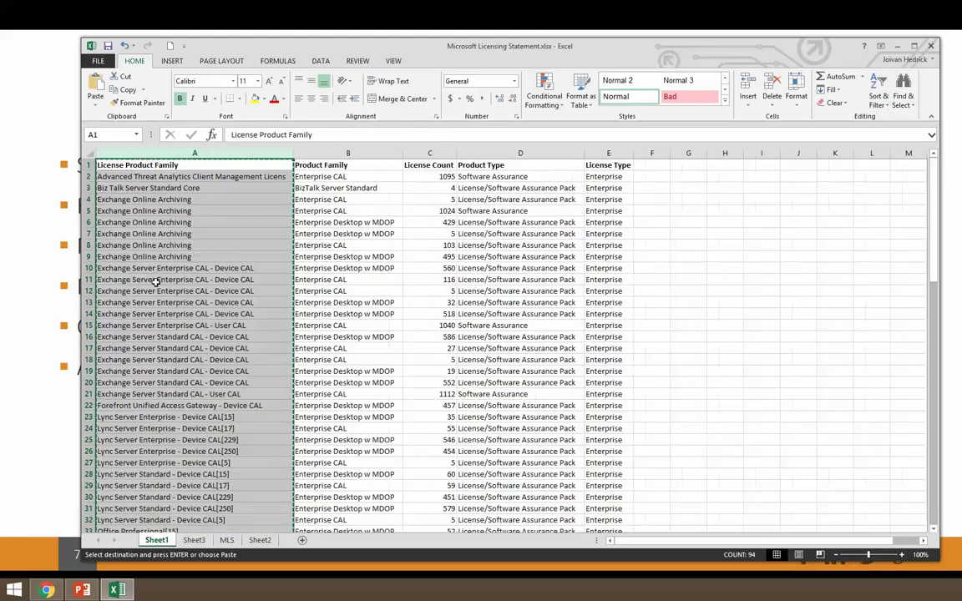
pyautogui.moveTo(193, 540); pyautogui.dragTo(142, 543)
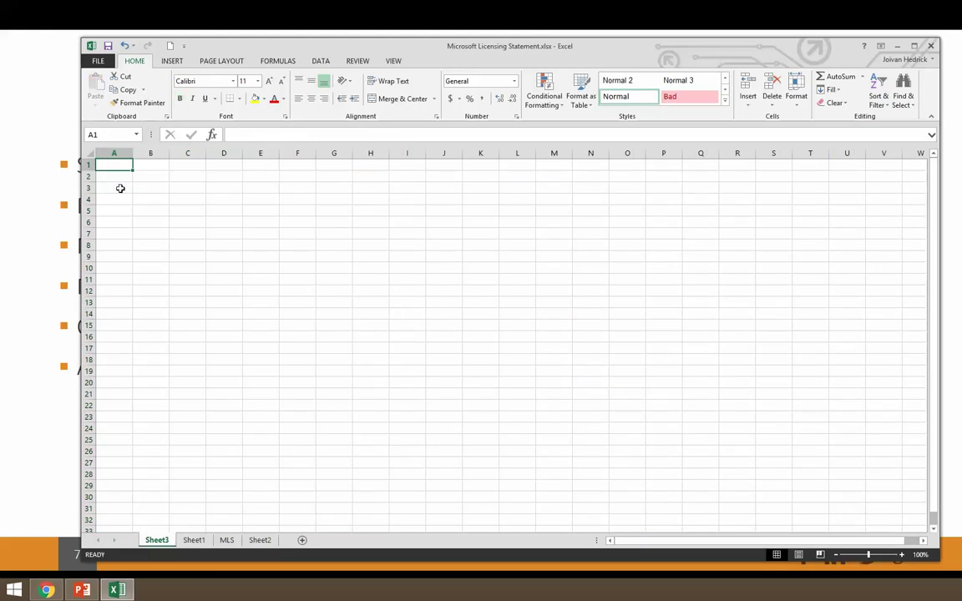
pyautogui.click(196, 540)
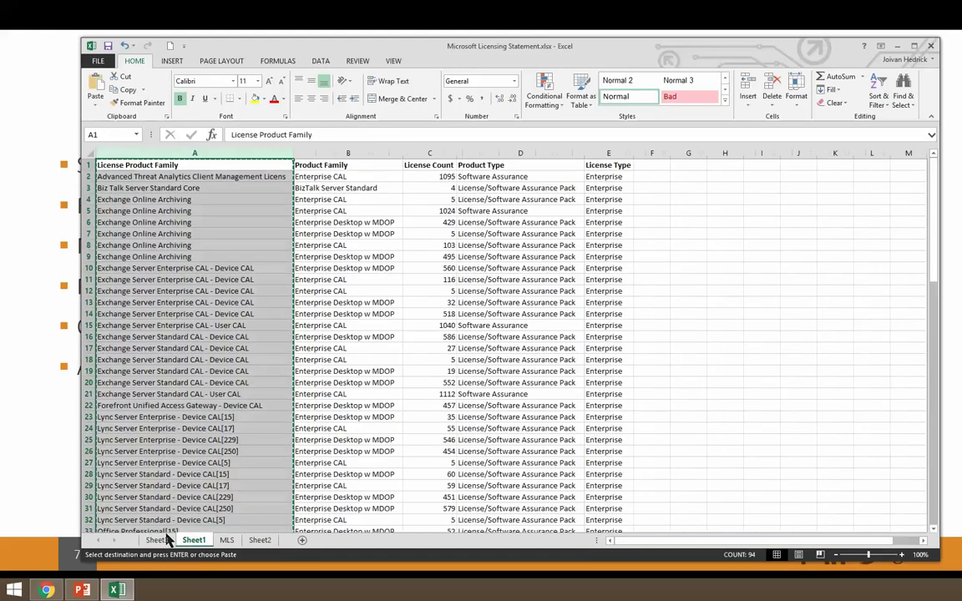
pyautogui.click(157, 540)
pyautogui.hotkey('ctrl', 'v')
# Step: Remove duplicates from the License Product Family column, treating the first row as a header
pyautogui.click(321, 61)
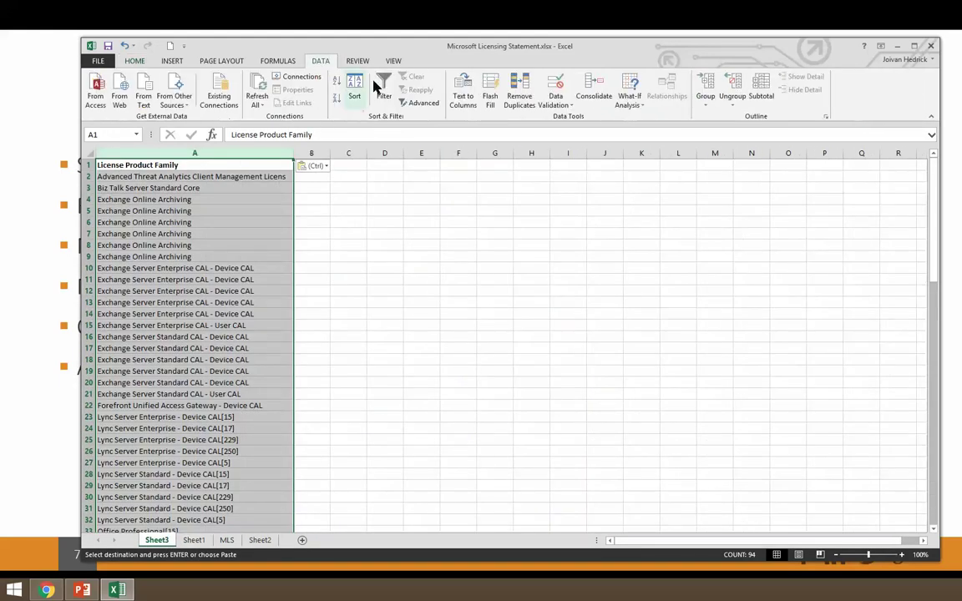
pyautogui.click(519, 92)
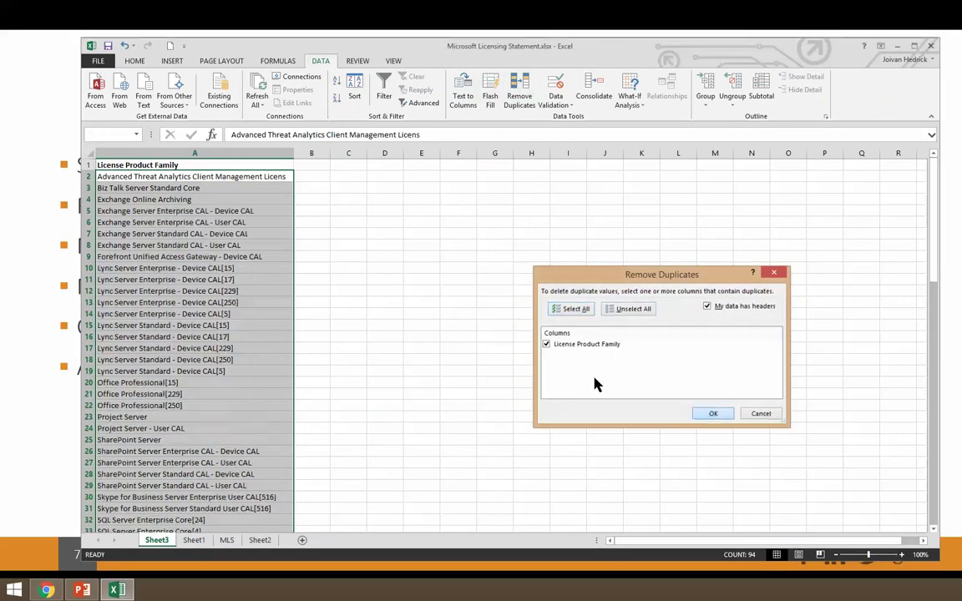
pyautogui.click(713, 414)
pyautogui.click(483, 320)
pyautogui.click(192, 233)
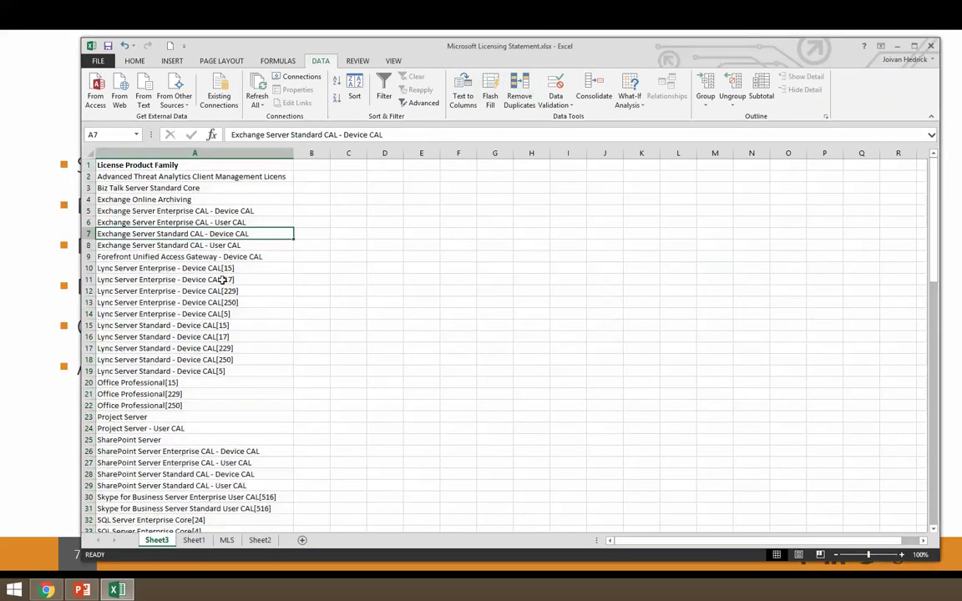
# Step: Examine the deduplicated product families, including the Exchange, Lync Server and Office Professional entries
pyautogui.moveTo(242, 268); pyautogui.dragTo(243, 312)
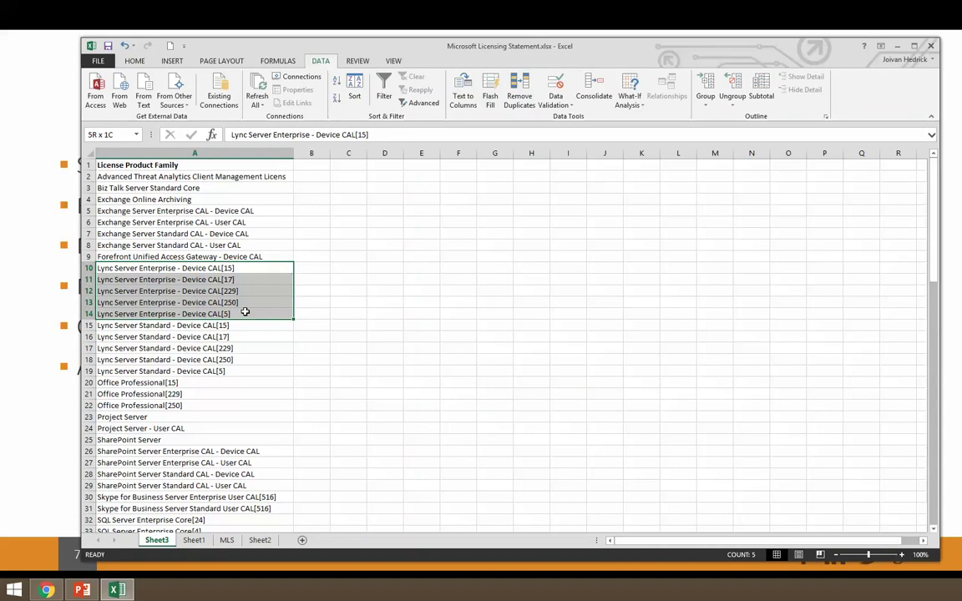
pyautogui.moveTo(246, 311); pyautogui.dragTo(246, 312)
pyautogui.click(222, 199)
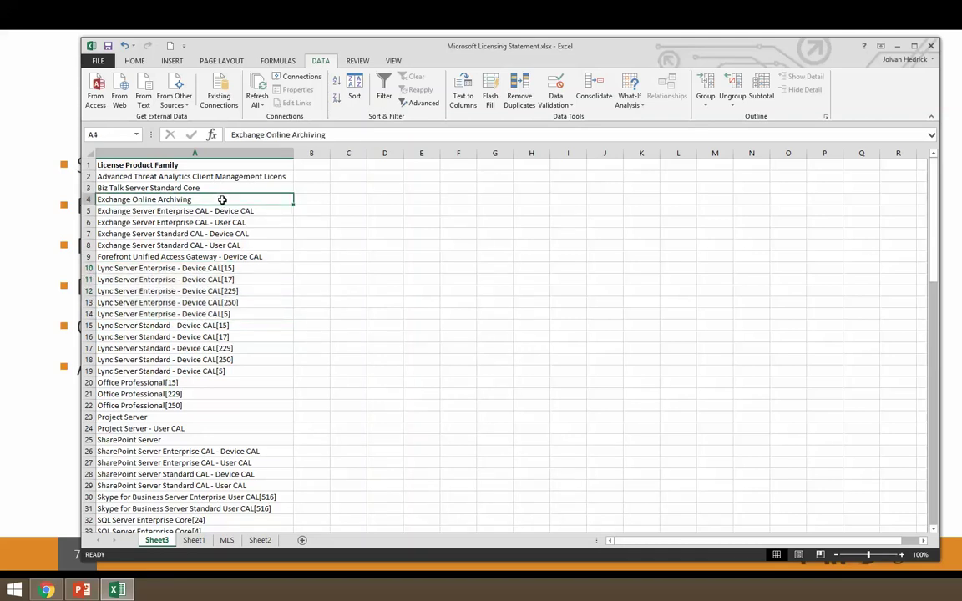
pyautogui.click(211, 175)
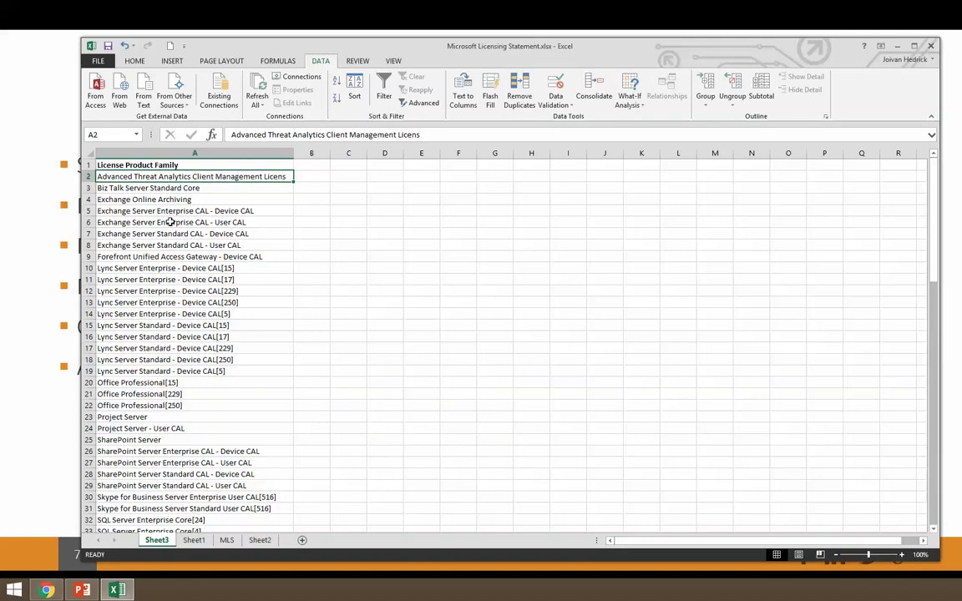
pyautogui.click(188, 268)
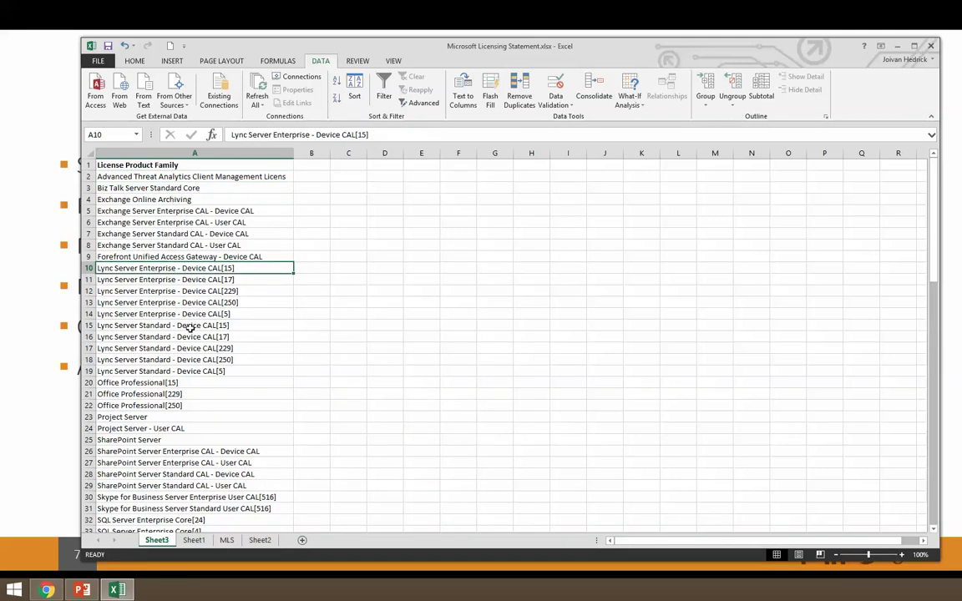
pyautogui.click(190, 327)
pyautogui.click(187, 384)
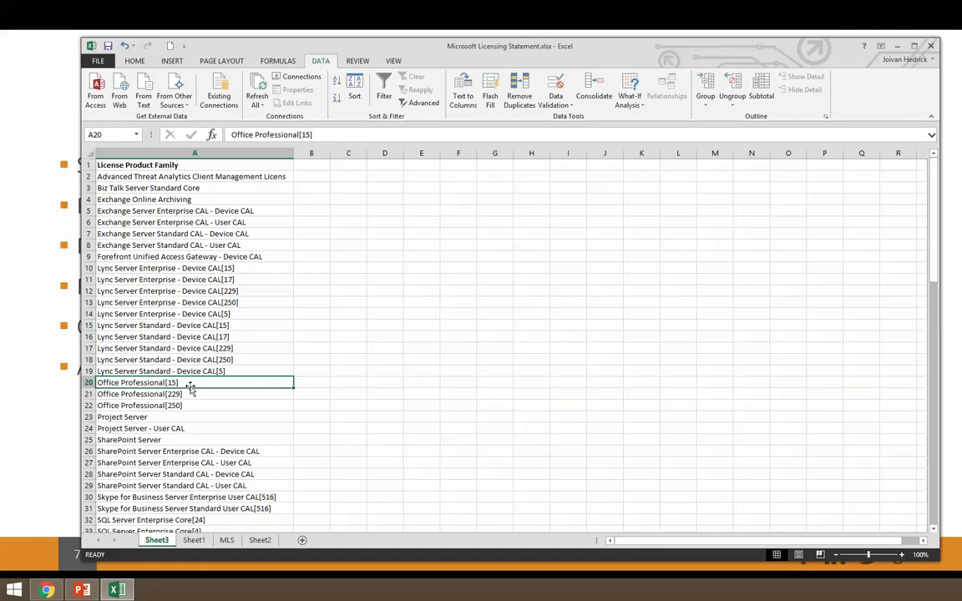
pyautogui.moveTo(191, 386); pyautogui.dragTo(189, 403)
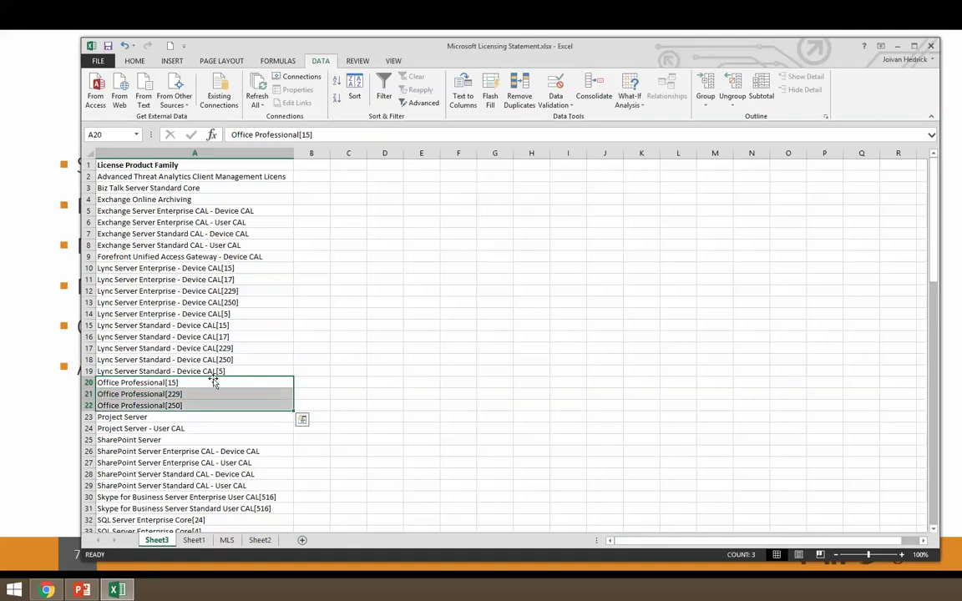
# Step: Examine the Project Server, SharePoint, SQL Server, System Center and Windows product families, and switch back to the PowerPoint presentation
pyautogui.scroll(-3, 213, 382)
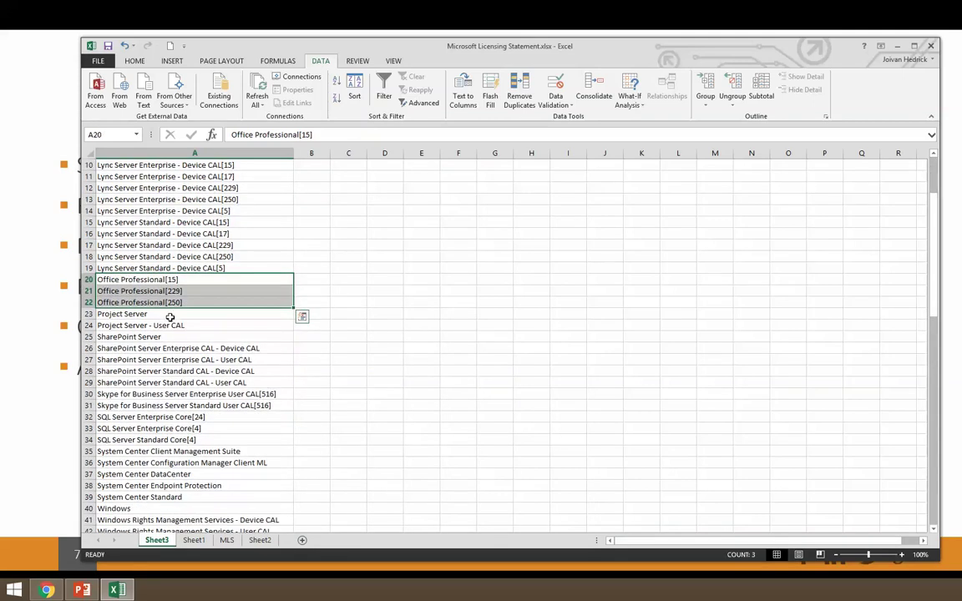
pyautogui.click(169, 317)
pyautogui.click(175, 336)
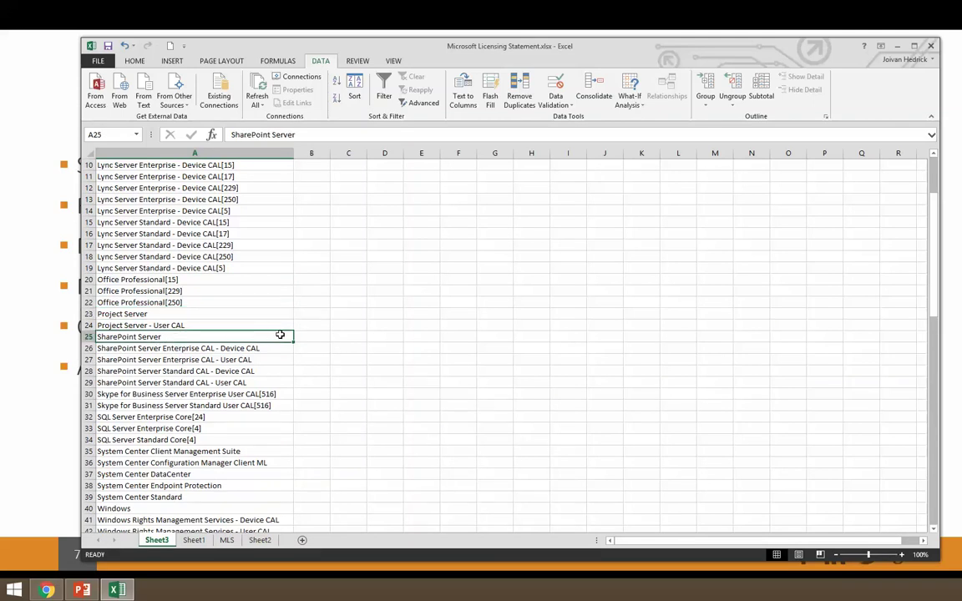
pyautogui.scroll(-2, 279, 334)
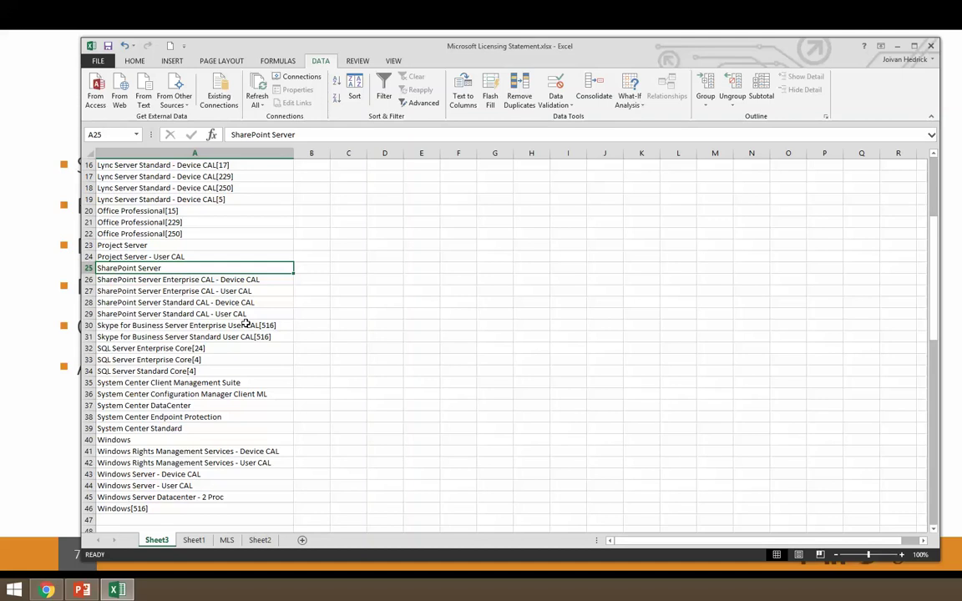
pyautogui.click(221, 372)
pyautogui.scroll(-2, 252, 463)
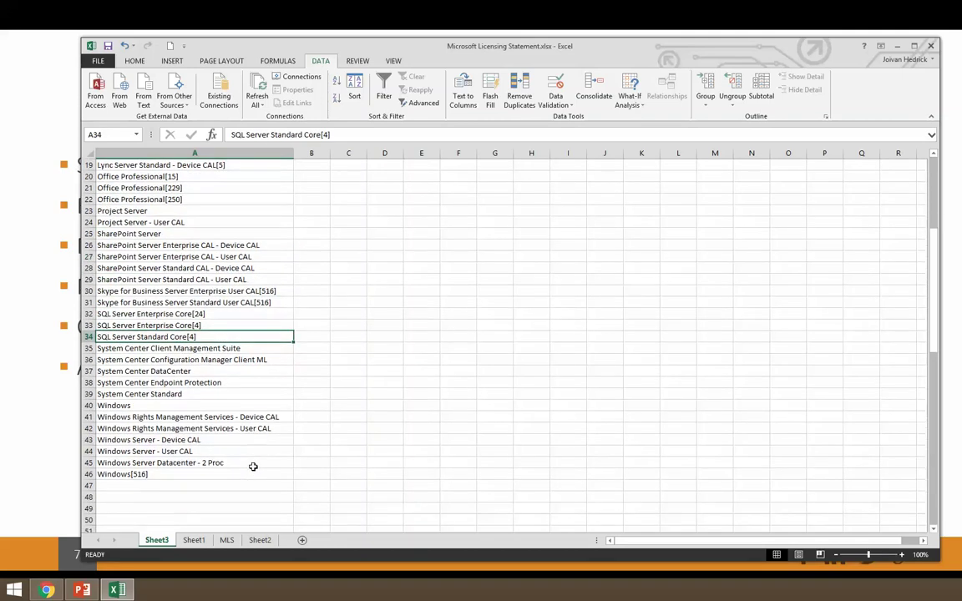
pyautogui.click(136, 440)
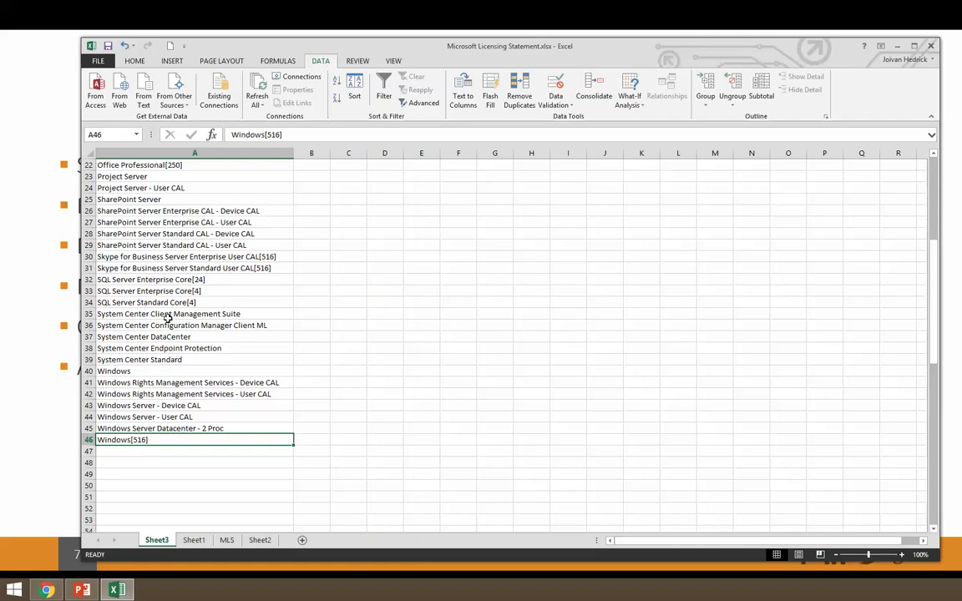
pyautogui.click(98, 314)
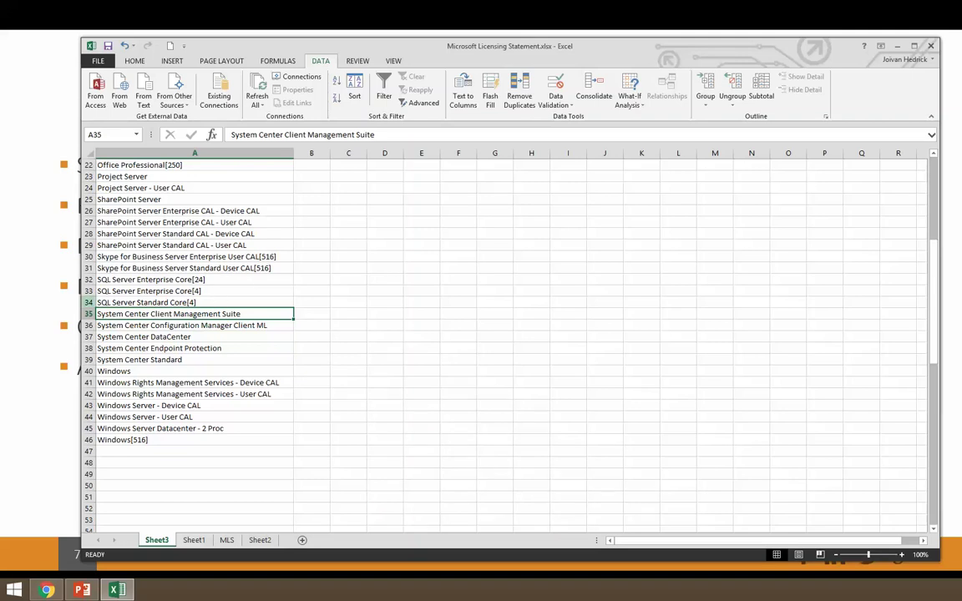
pyautogui.hotkey('alt', 'Tab')
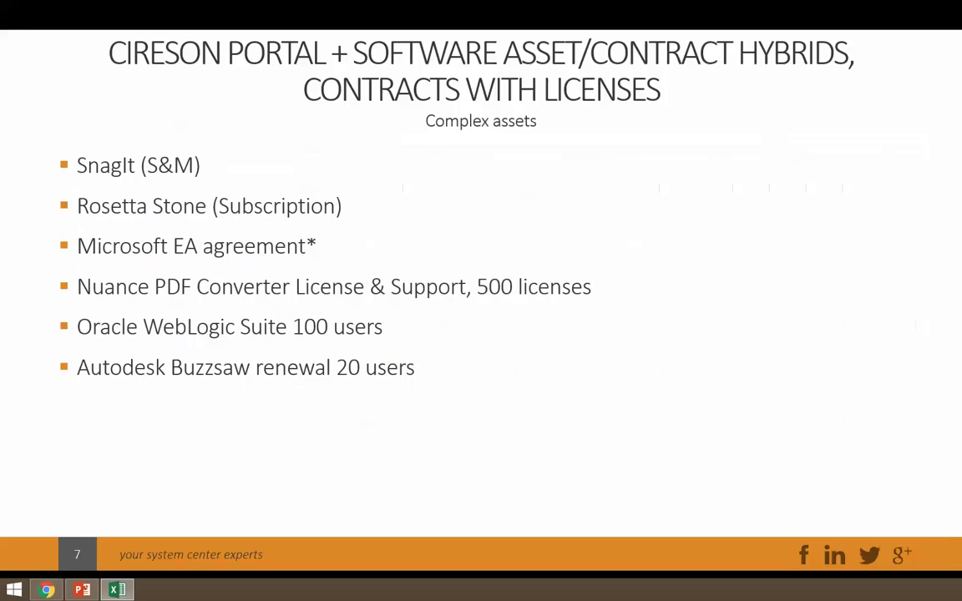
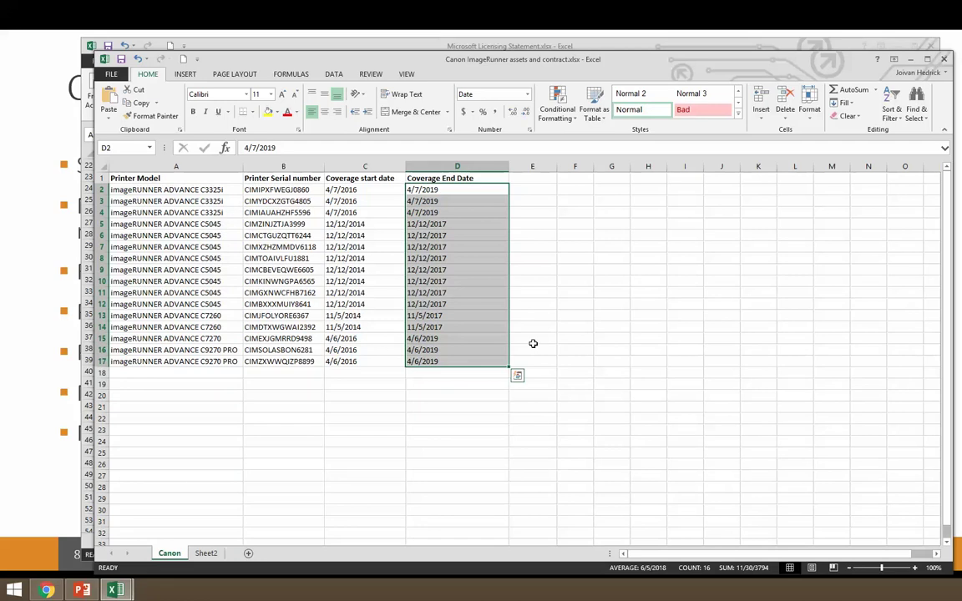
# Step: Examine the coverage start dates of the imageRUNNER ADVANCE C5045 printers in the Canon ImageRunner assets and contract workbook
pyautogui.press('Escape')
pyautogui.click(375, 224)
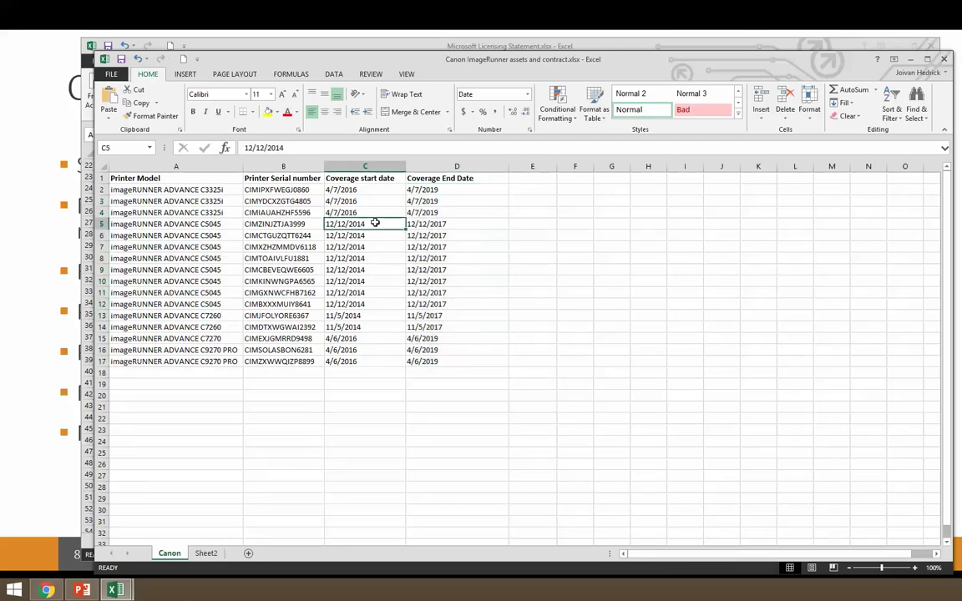
# Step: Examine the full list of Canon printer models and the imageRUNNER ADVANCE C9270 PRO serial numbers, and return to the PowerPoint presentation
pyautogui.moveTo(218, 190); pyautogui.dragTo(230, 362)
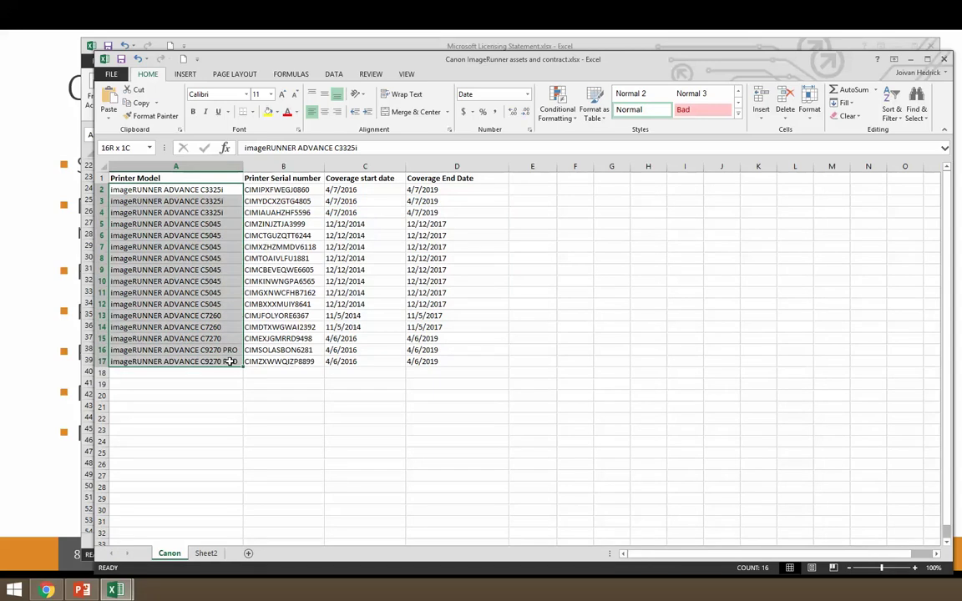
pyautogui.moveTo(230, 362); pyautogui.dragTo(230, 362)
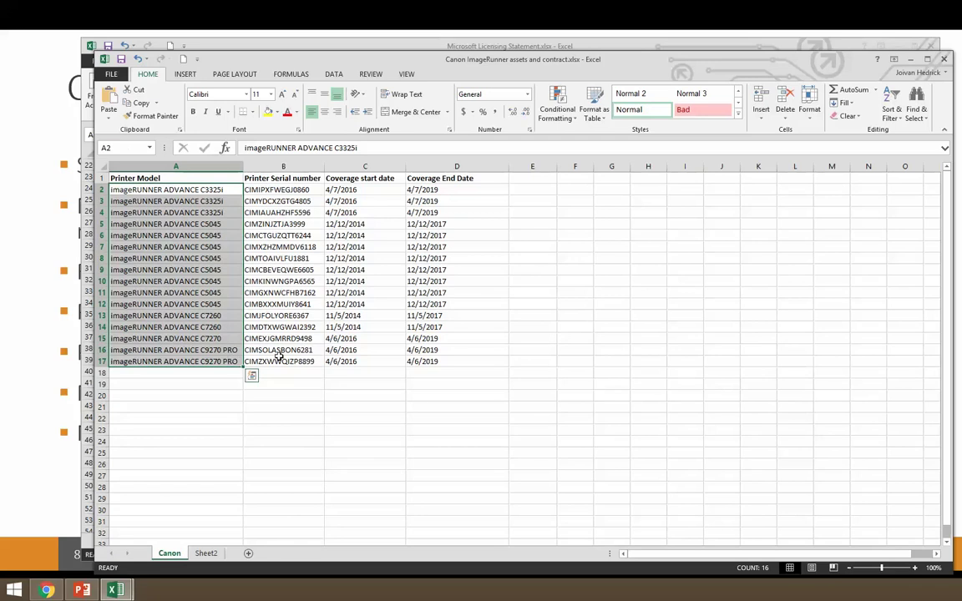
pyautogui.click(279, 350)
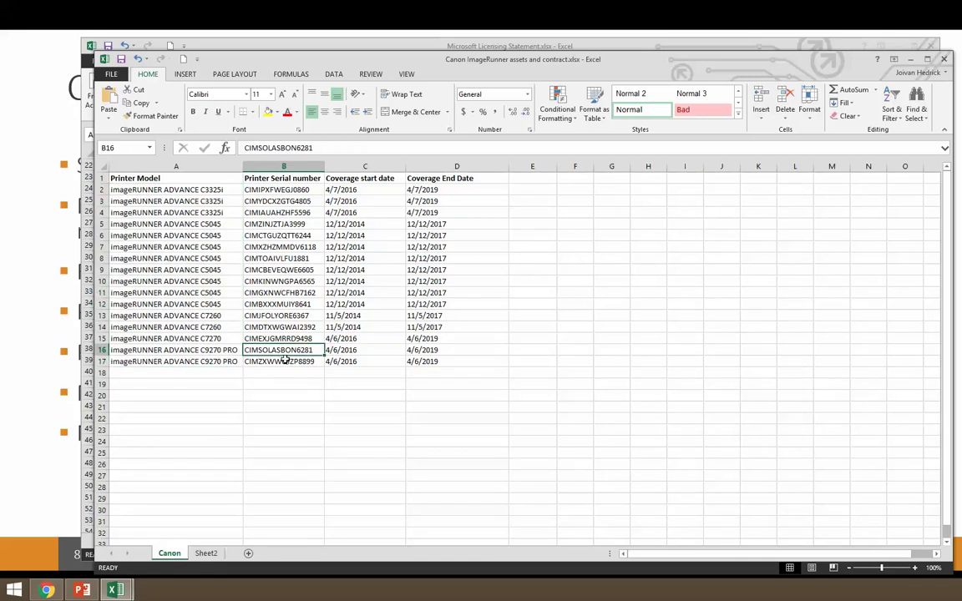
pyautogui.click(286, 361)
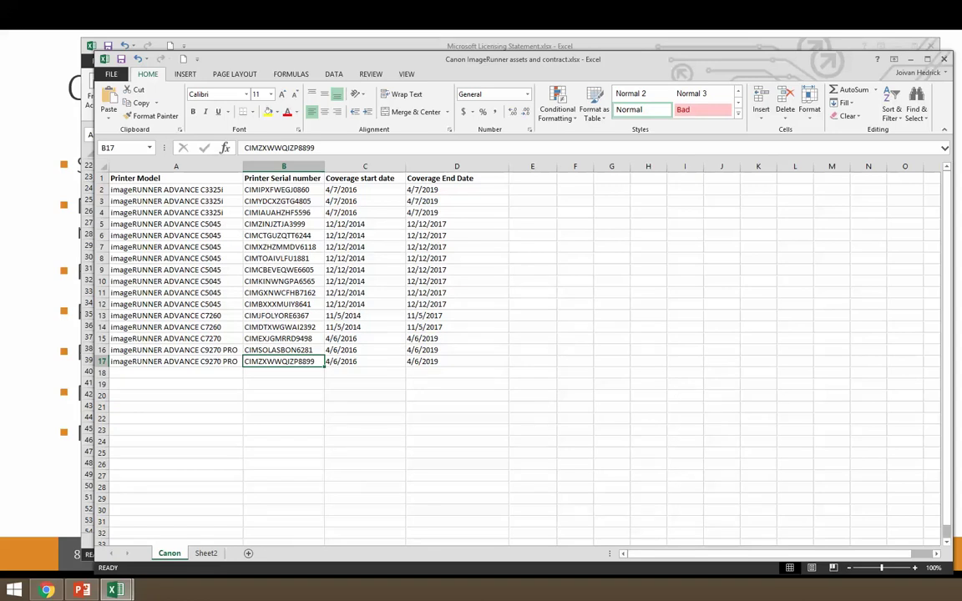
pyautogui.hotkey('alt', 'Tab')
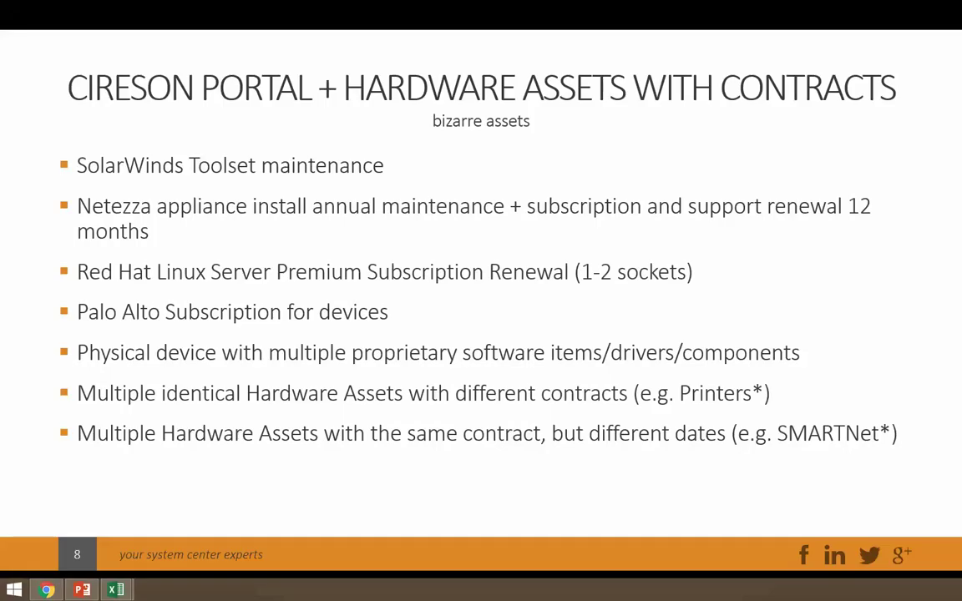
# Step: Switch to the Cisco SmartNet Contract workbook in Excel and examine its contract number, serial numbers and end dates
pyautogui.hotkey('alt', 'Tab')
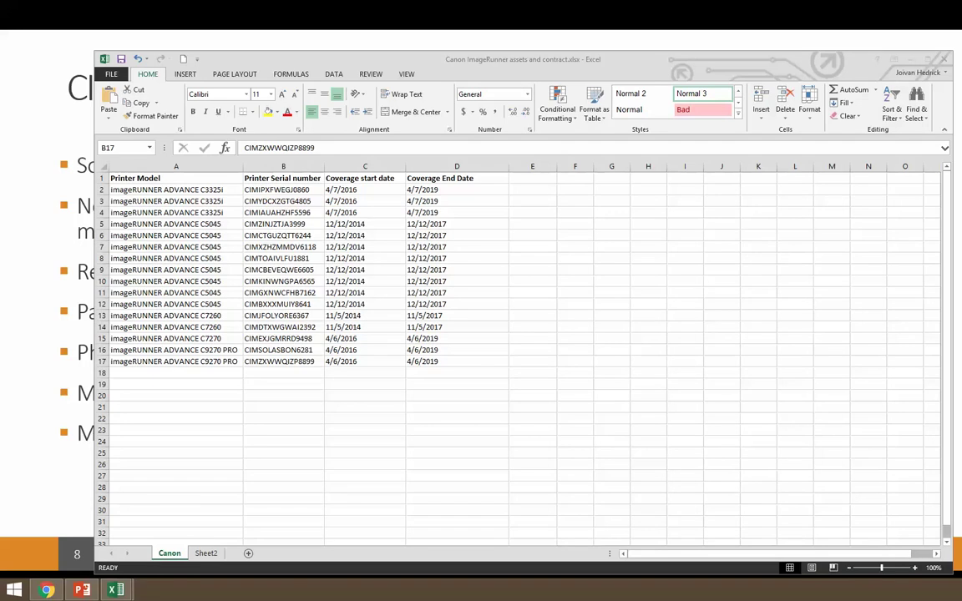
pyautogui.moveTo(444, 53); pyautogui.dragTo(343, 53)
pyautogui.click(117, 188)
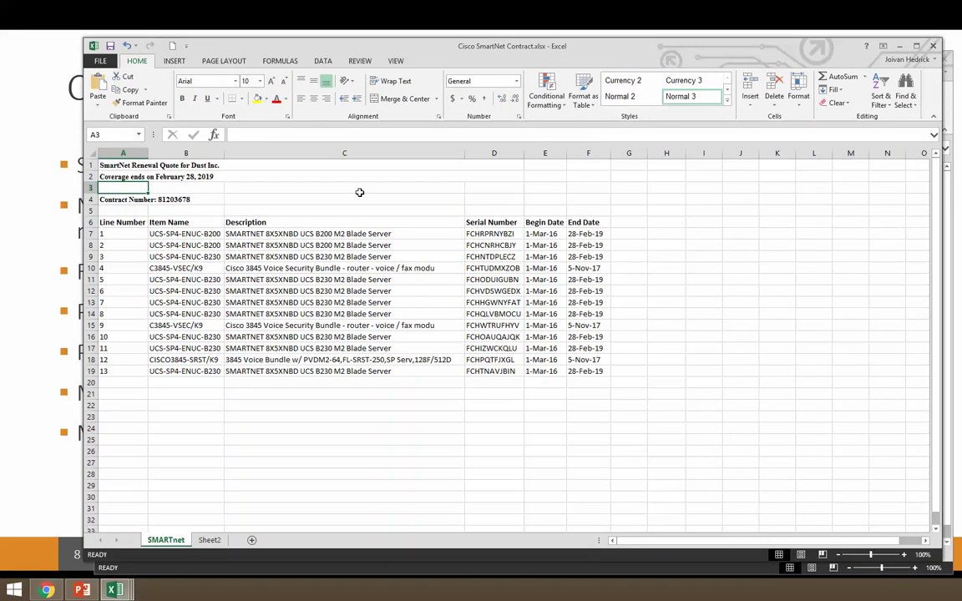
pyautogui.click(130, 199)
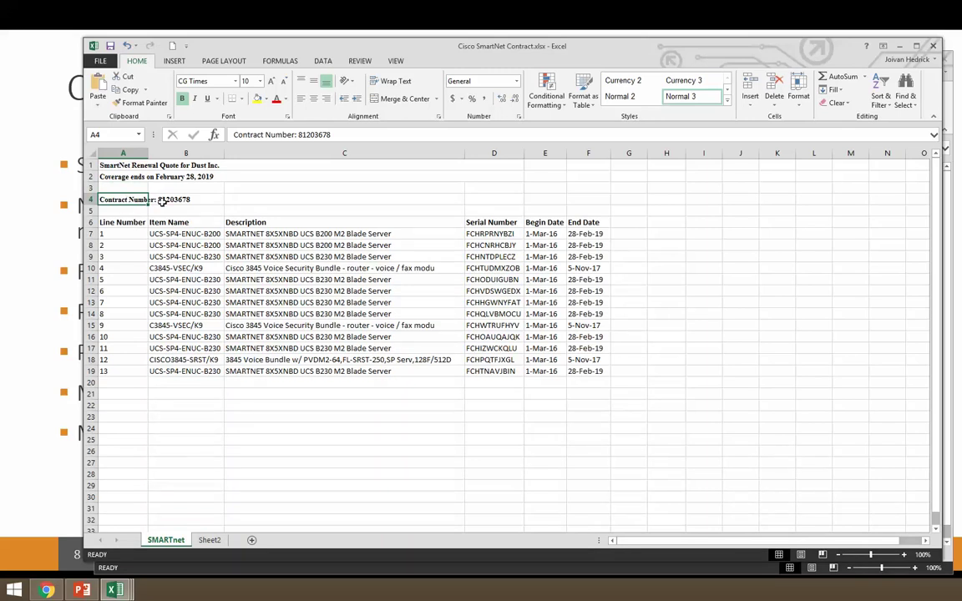
pyautogui.moveTo(493, 234); pyautogui.dragTo(499, 370)
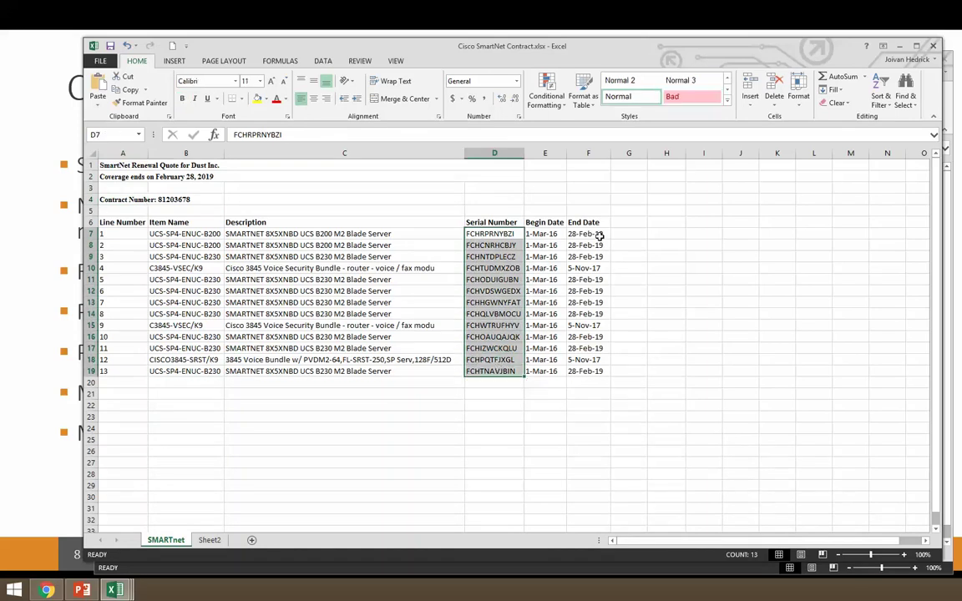
pyautogui.moveTo(595, 235); pyautogui.dragTo(603, 372)
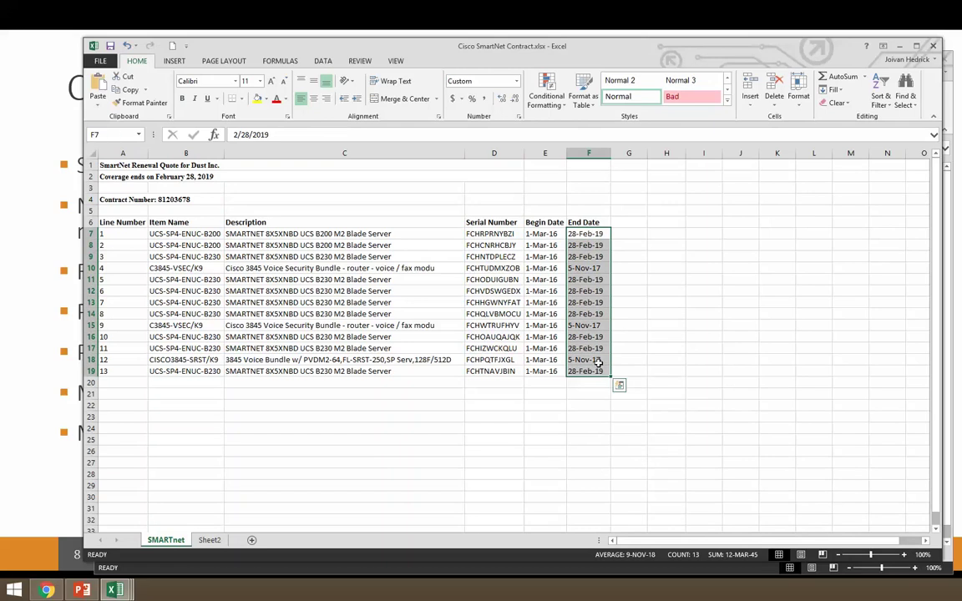
pyautogui.click(131, 198)
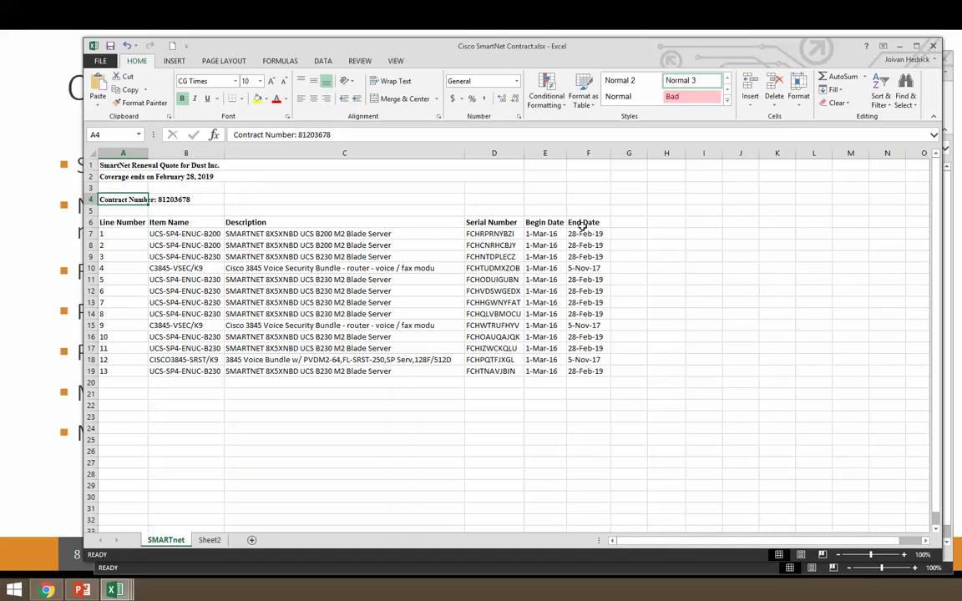
pyautogui.moveTo(578, 234); pyautogui.dragTo(578, 370)
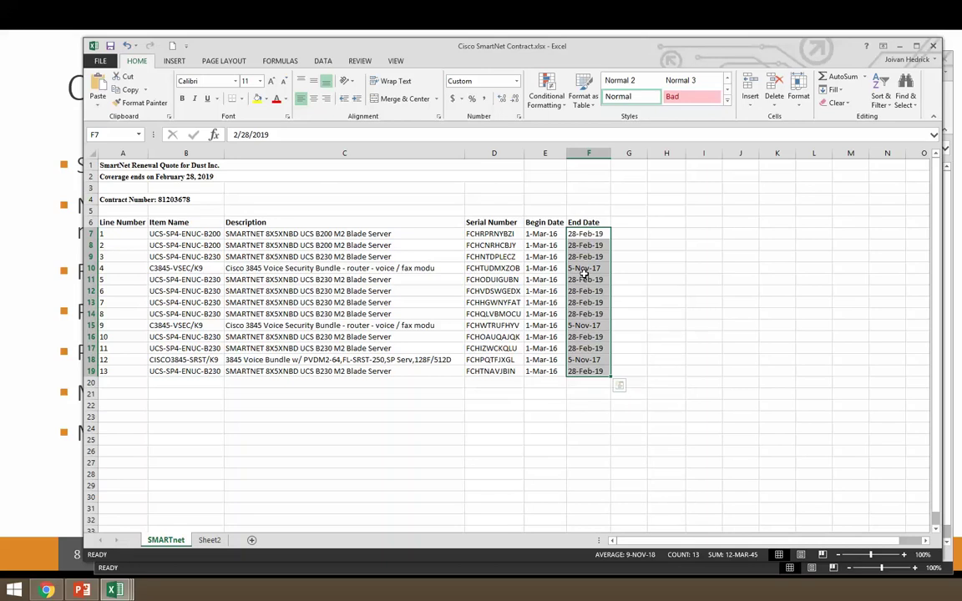
pyautogui.click(132, 200)
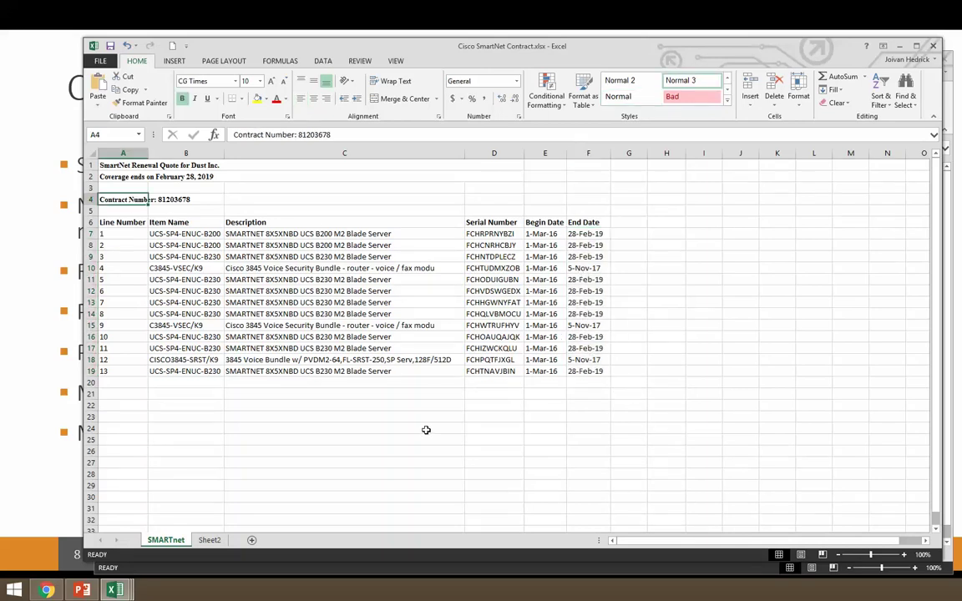
# Step: Add a "new contract name" column header in G6, beside the End Date header
pyautogui.click(631, 234)
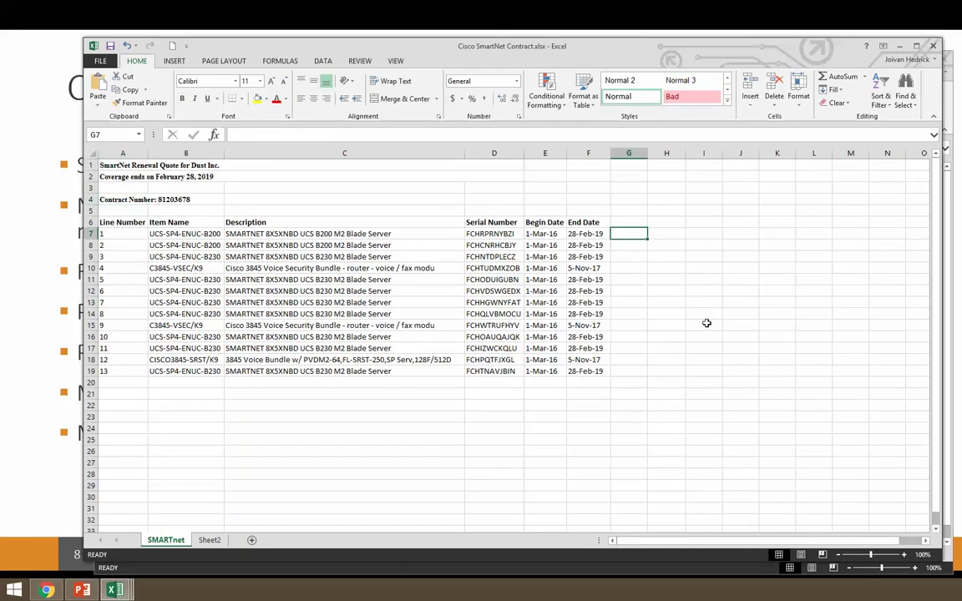
pyautogui.click(672, 222)
pyautogui.click(631, 221)
pyautogui.write('n')
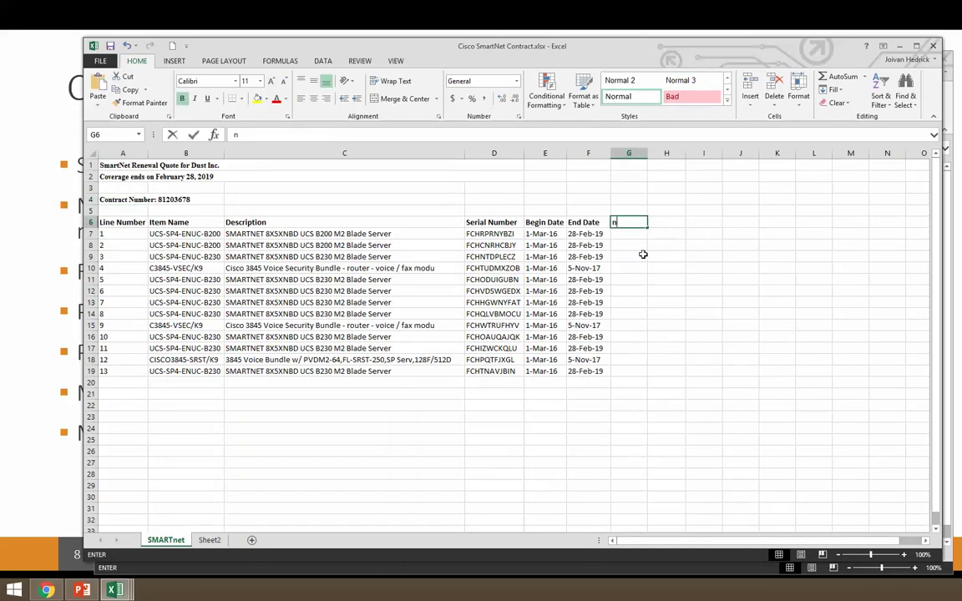
pyautogui.write('ew contract name')
pyautogui.press('Return')
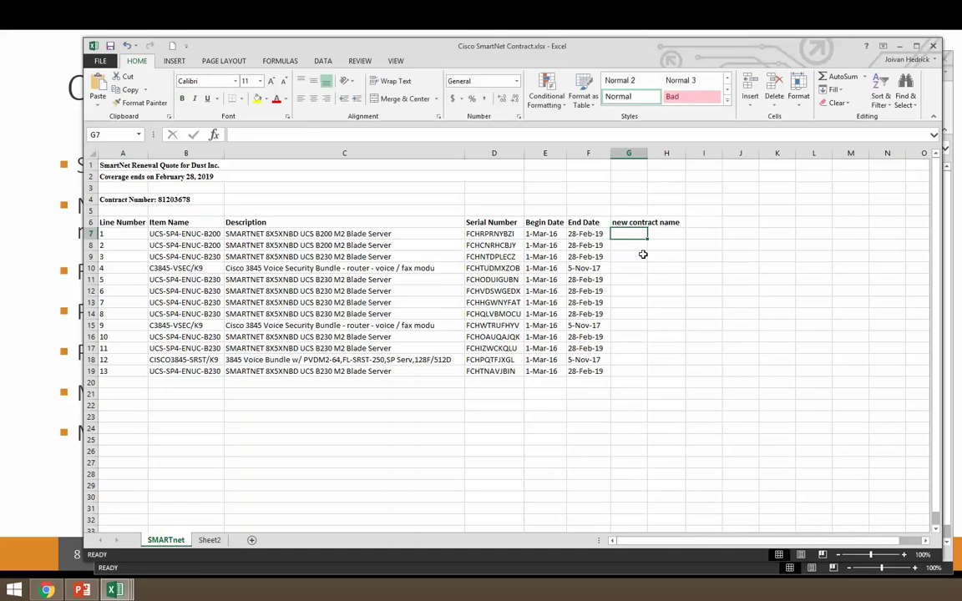
# Step: Start a formula in G7 that joins the contract number in A4 with the text "ending in"
pyautogui.click(127, 199)
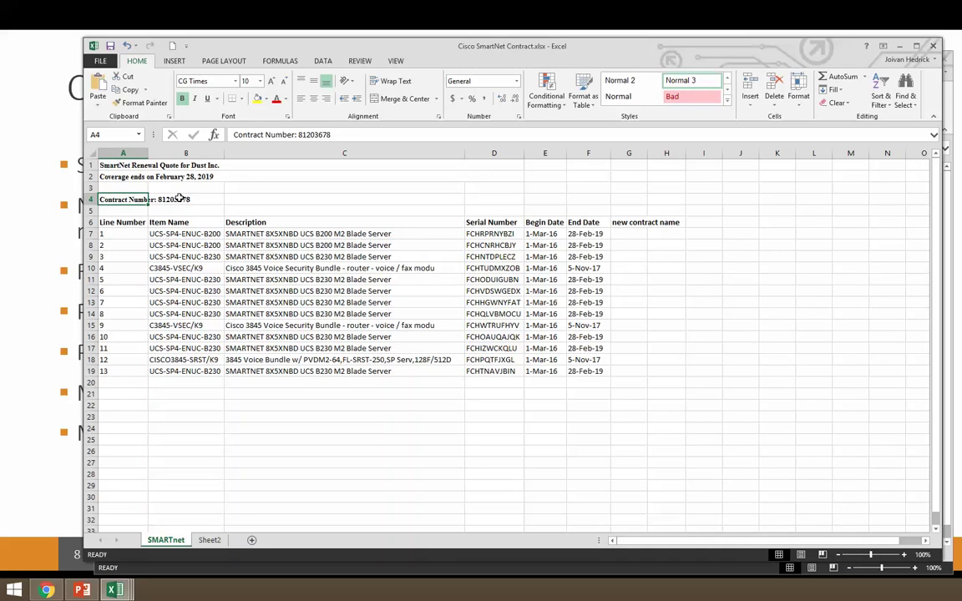
pyautogui.click(629, 235)
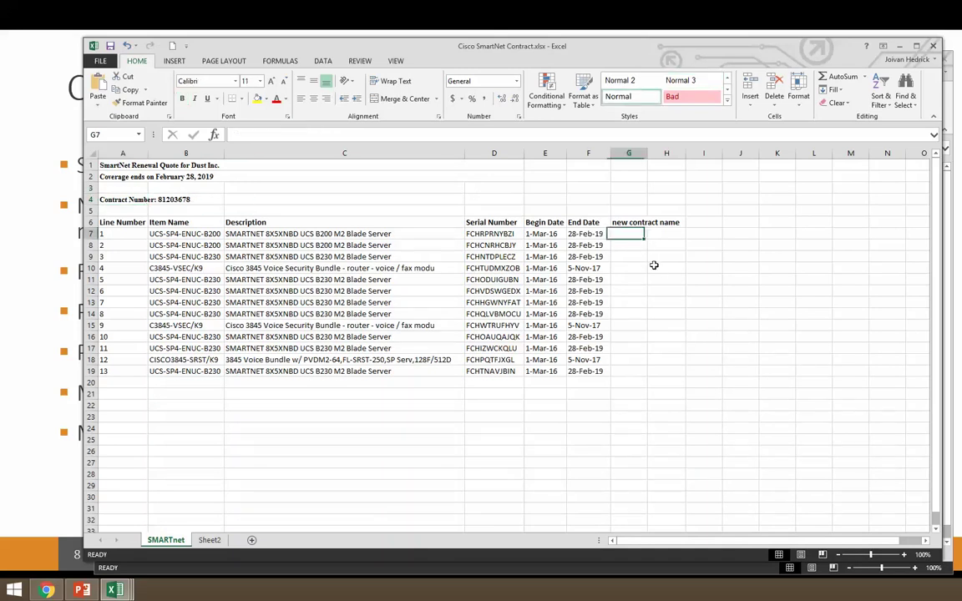
pyautogui.write('=')
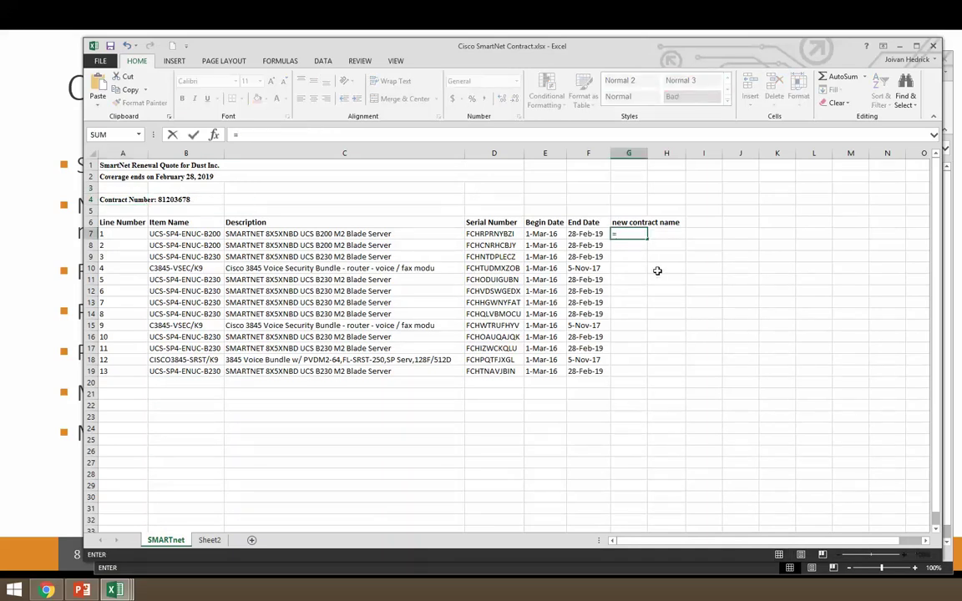
pyautogui.click(125, 199)
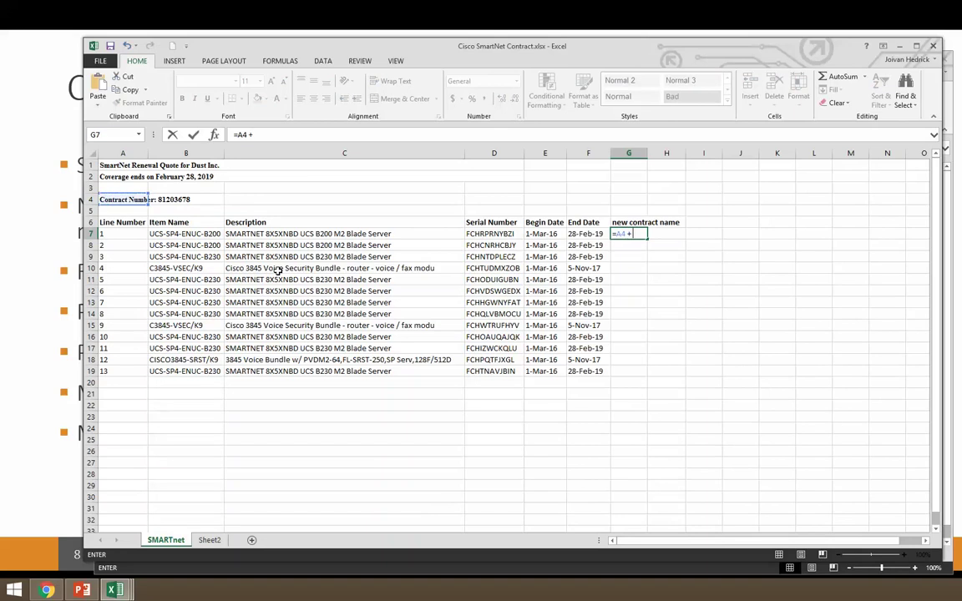
pyautogui.write('& " ending in')
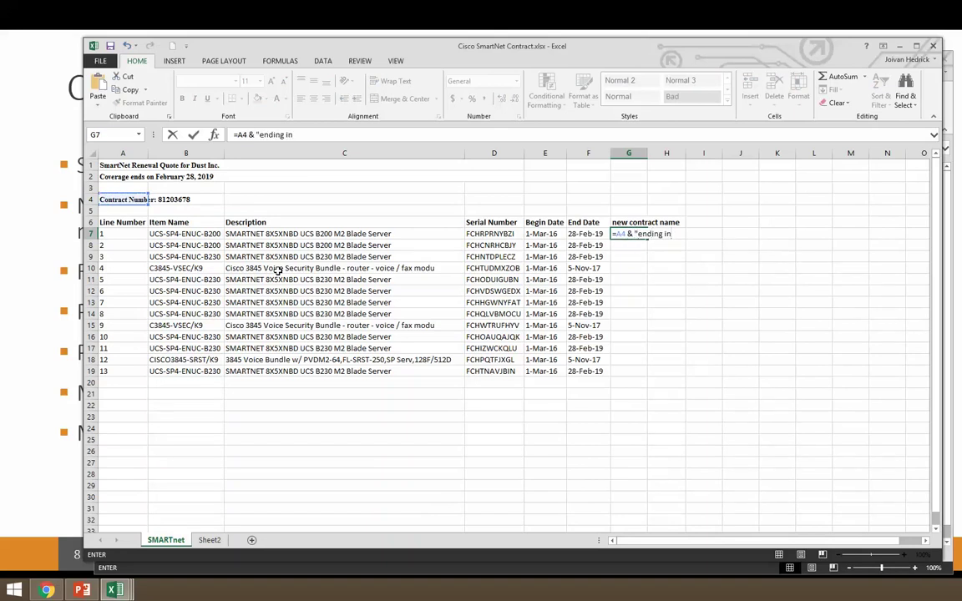
pyautogui.write('"')
# Step: Change the formula's text to " ending on " and append the end date, giving =A4 & " ending on " & F7
pyautogui.click(638, 234)
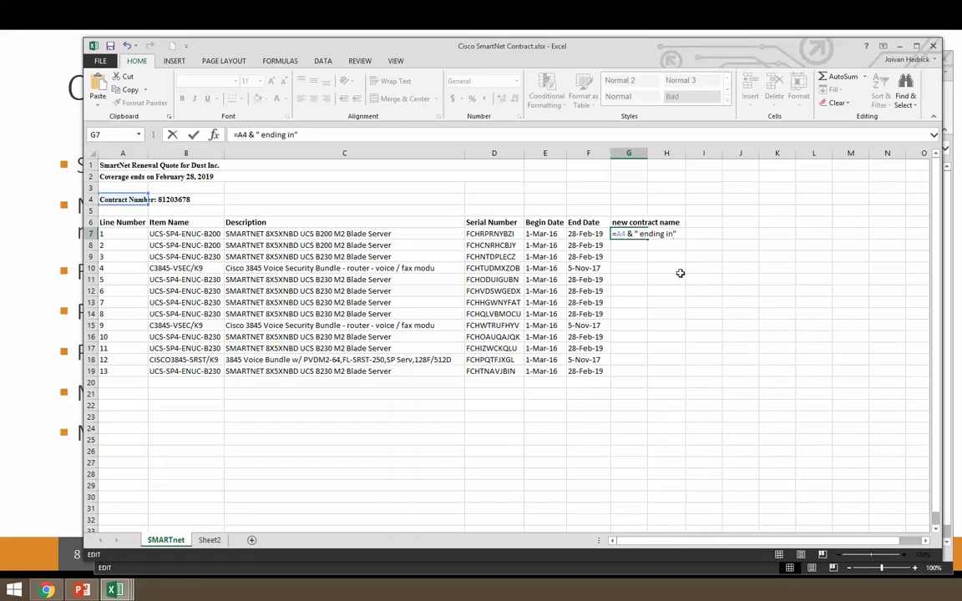
pyautogui.write('on')
pyautogui.click(586, 234)
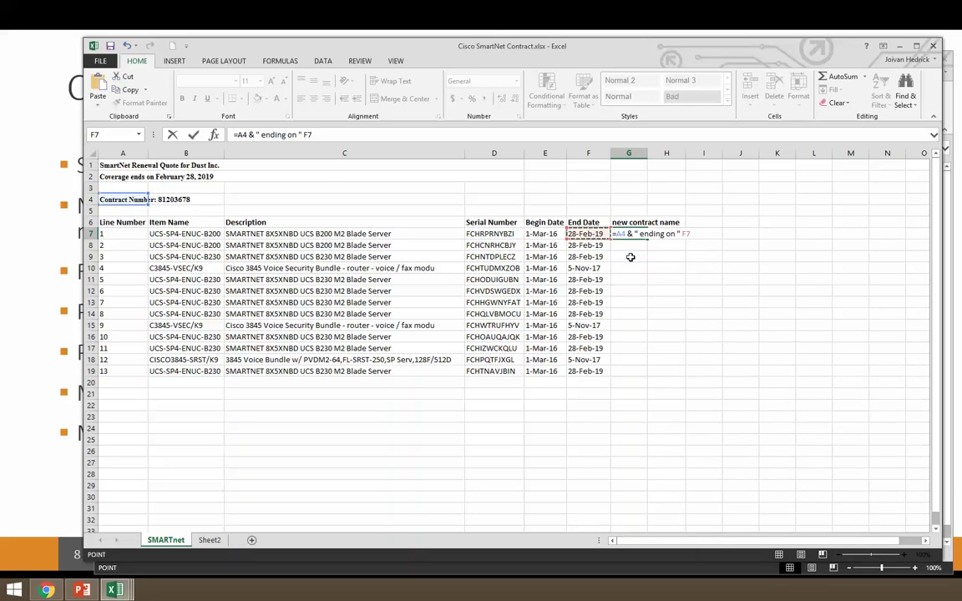
pyautogui.press('Return')
pyautogui.click(723, 244)
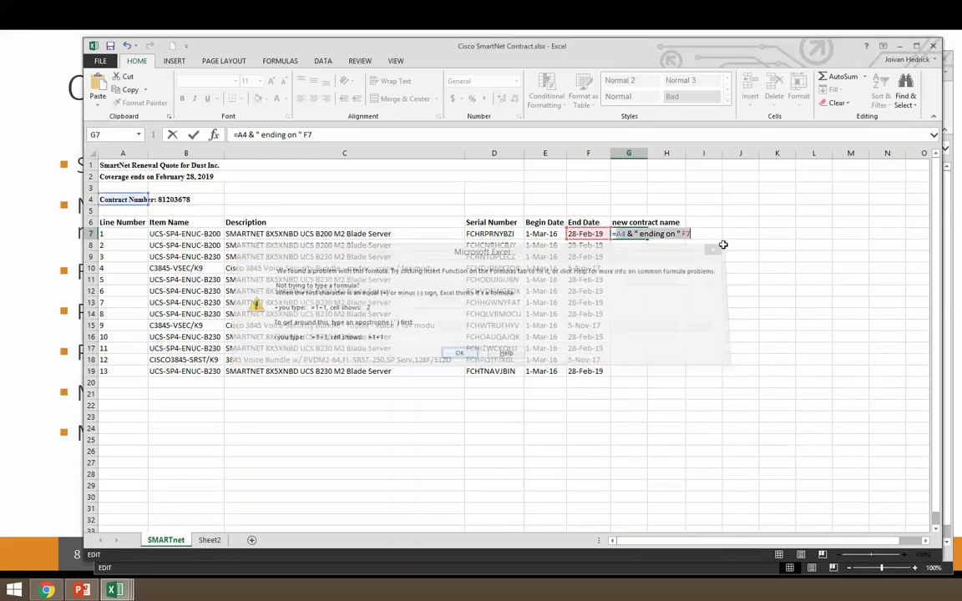
pyautogui.click(680, 235)
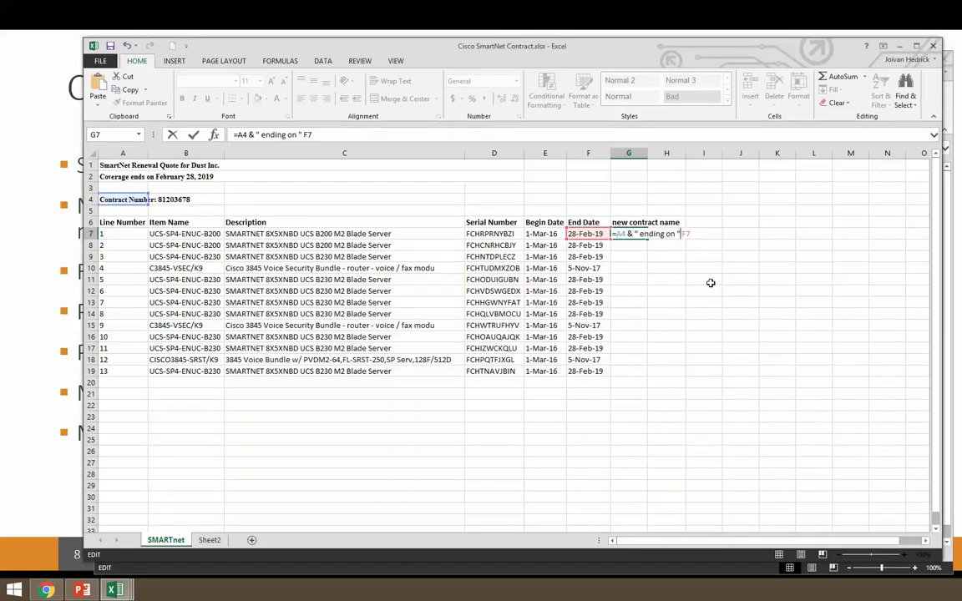
pyautogui.write('&')
pyautogui.press('Return')
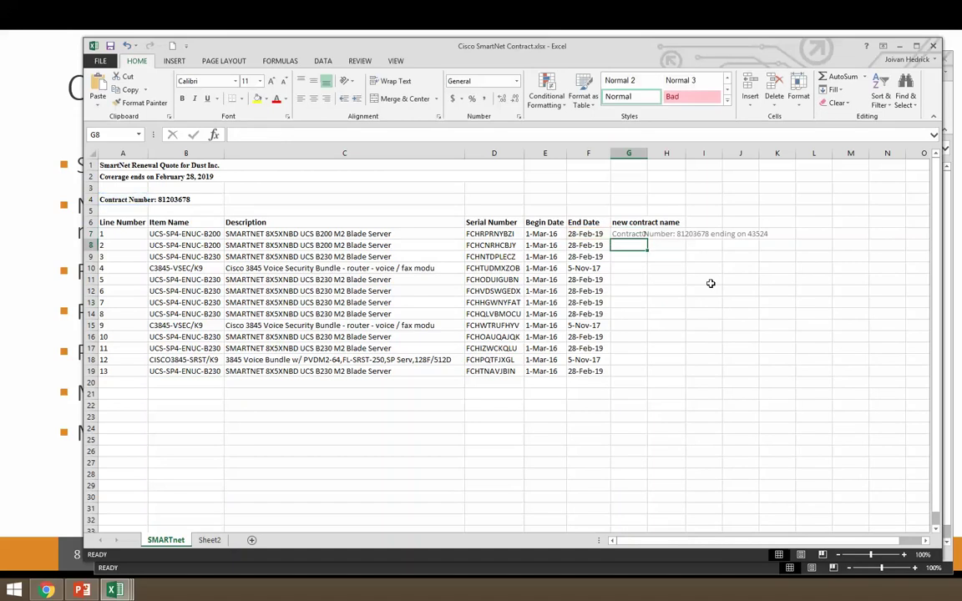
# Step: Try the DATE and TODAY functions for the end date in the G7 formula, and restore the plain F7 reference
pyautogui.click(639, 235)
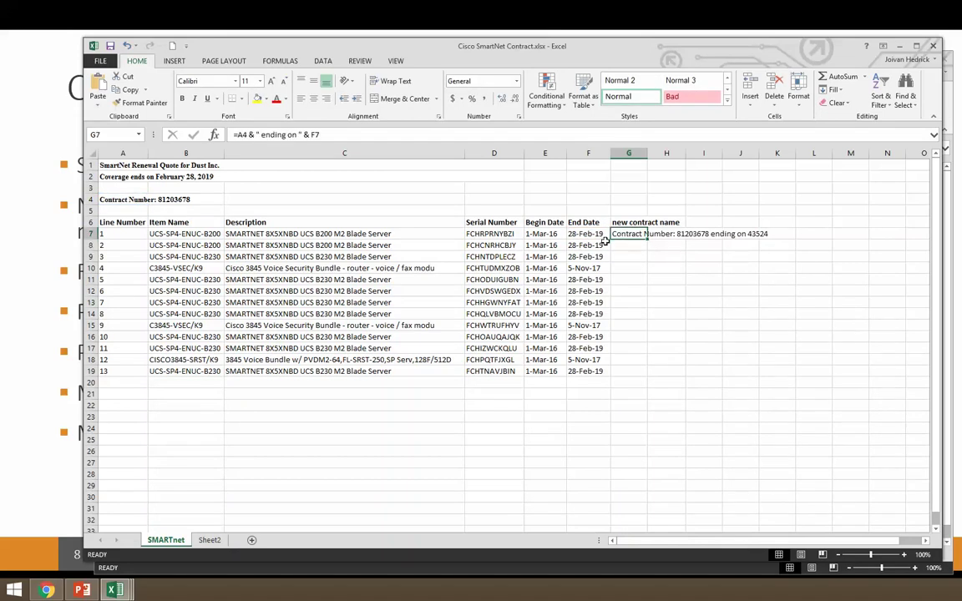
pyautogui.click(312, 136)
pyautogui.write('DATE(F7')
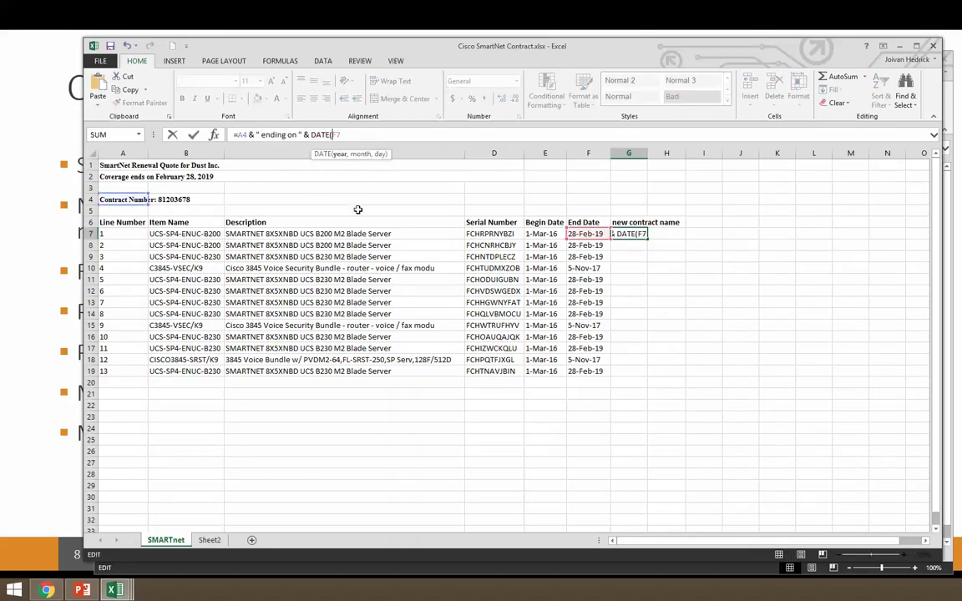
pyautogui.write(')')
pyautogui.press('BackSpace')
pyautogui.press('BackSpace')
pyautogui.press('BackSpace')
pyautogui.press('BackSpace')
pyautogui.press('BackSpace')
pyautogui.press('BackSpace')
pyautogui.press('BackSpace')
pyautogui.press('BackSpace')
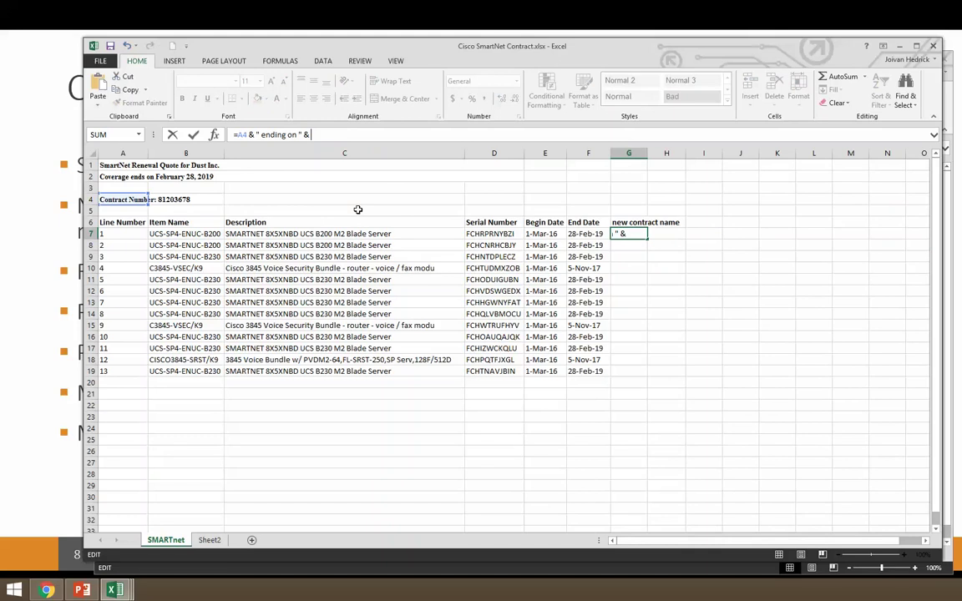
pyautogui.write('TOD')
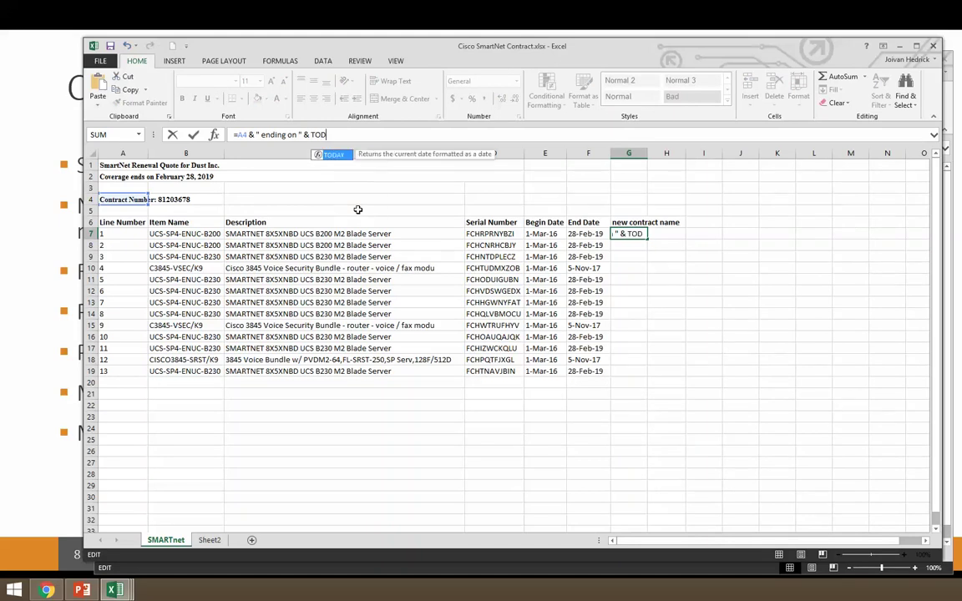
pyautogui.press('BackSpace')
pyautogui.press('BackSpace')
pyautogui.press('BackSpace')
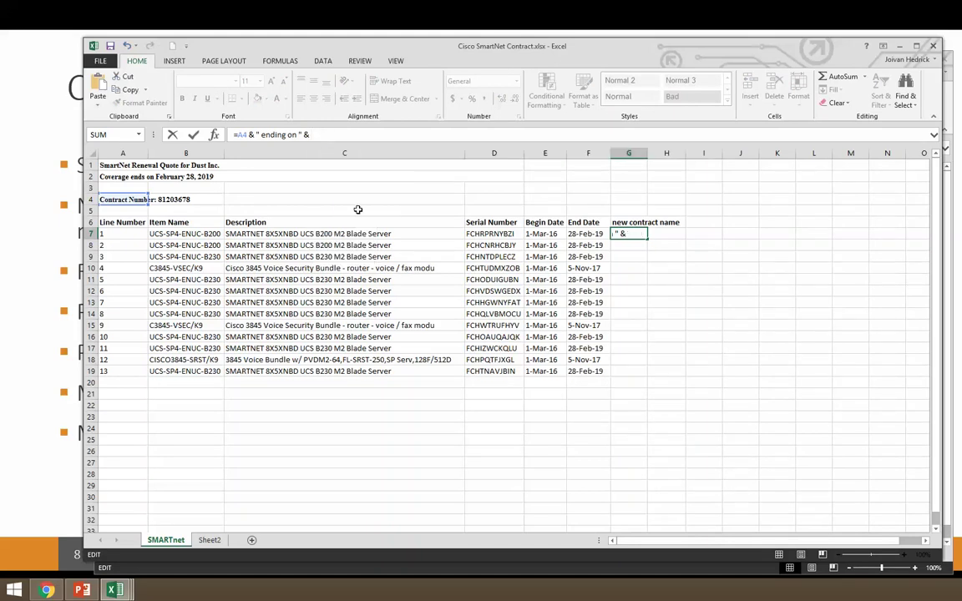
pyautogui.click(587, 234)
pyautogui.press('Return')
# Step: Apply the Text number format to the End Date values in F7:F19
pyautogui.click(587, 237)
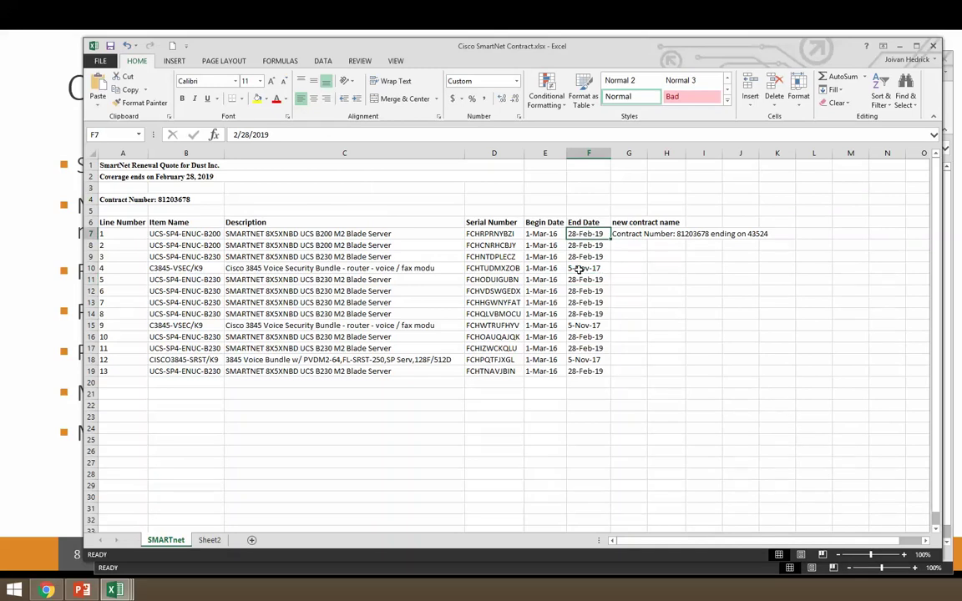
pyautogui.keyDown('shift'); pyautogui.click(586, 371); pyautogui.keyUp('shift')
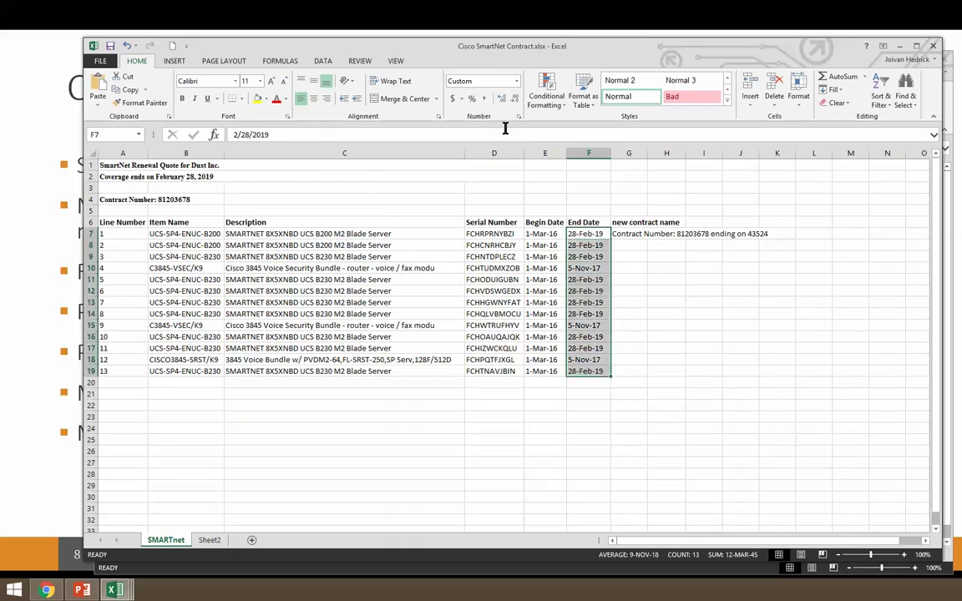
pyautogui.click(516, 81)
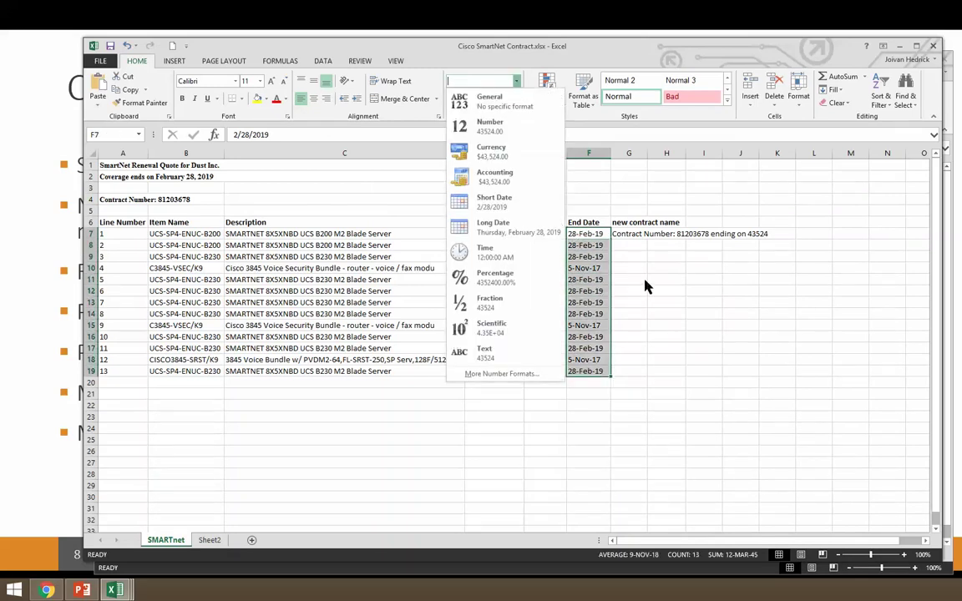
pyautogui.click(484, 352)
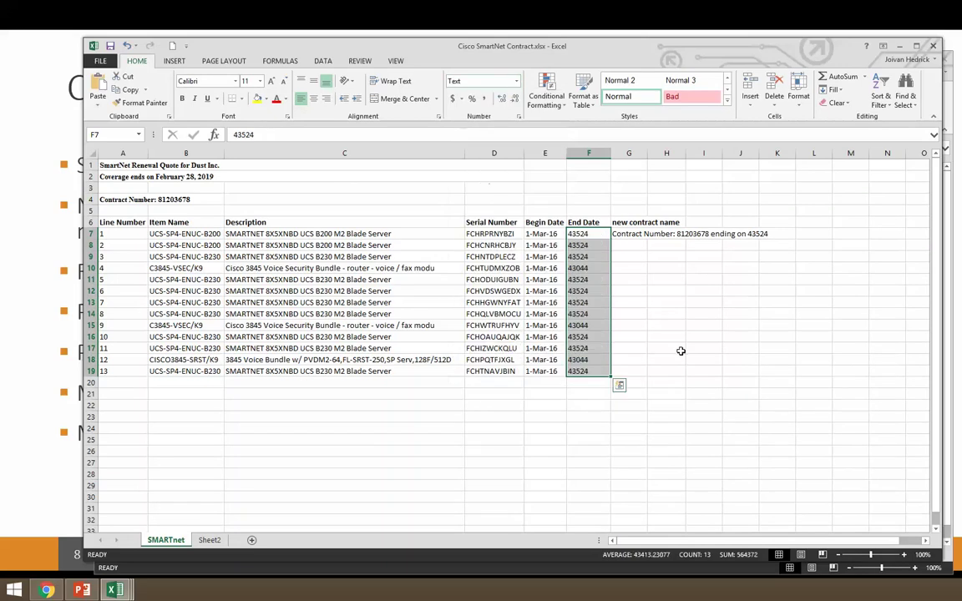
# Step: Undo the Text number format on the End Date values and copy the dates in F7:F19
pyautogui.click(588, 279)
pyautogui.hotkey('ctrl', 'z')
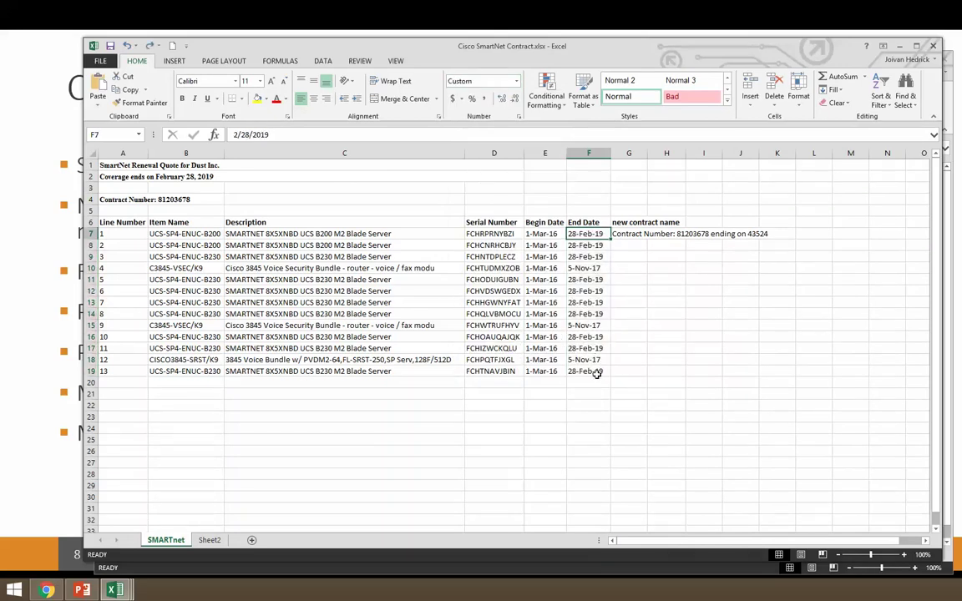
pyautogui.hotkey('ctrl', 'c')
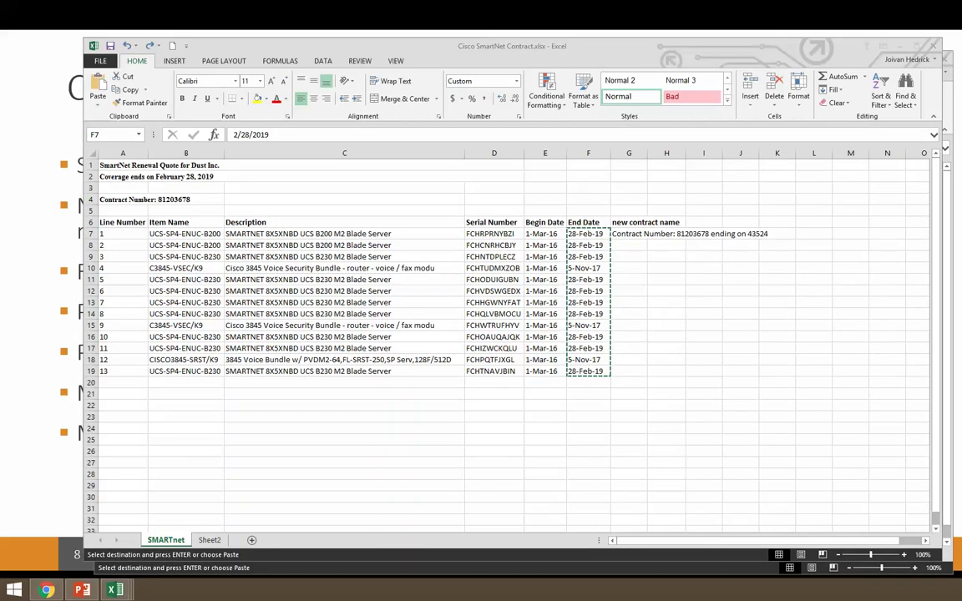
pyautogui.press('Escape')
# Step: Apply the Text number format to column F and paste the copied dates back as text from F7
pyautogui.click(588, 152)
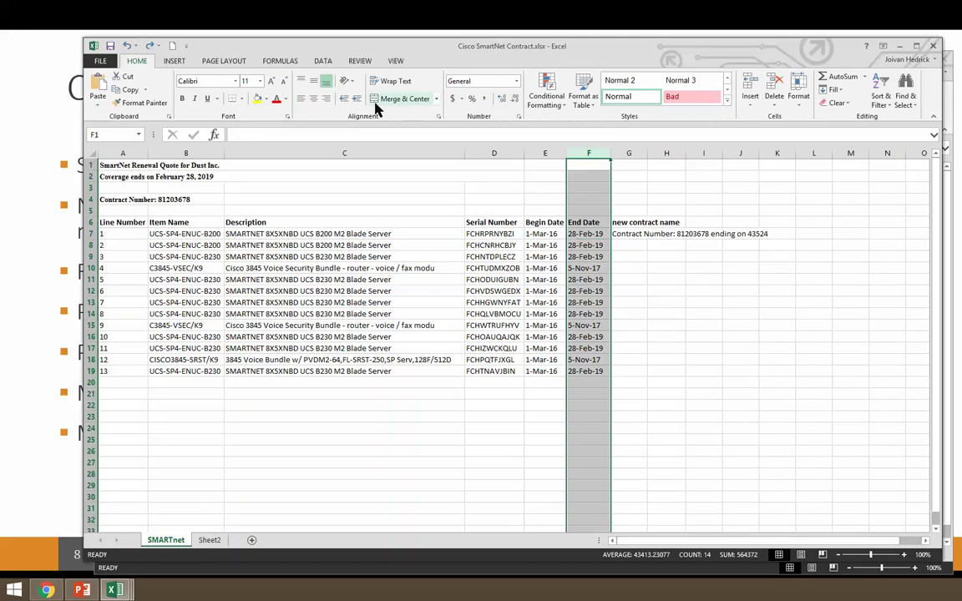
pyautogui.click(516, 81)
pyautogui.click(484, 350)
pyautogui.click(589, 234)
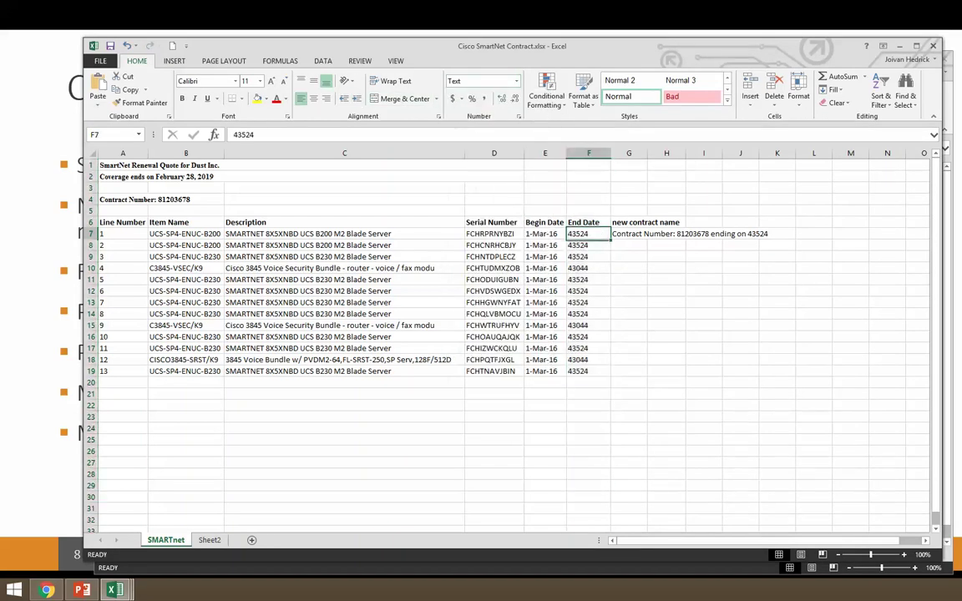
pyautogui.hotkey('ctrl', 'v')
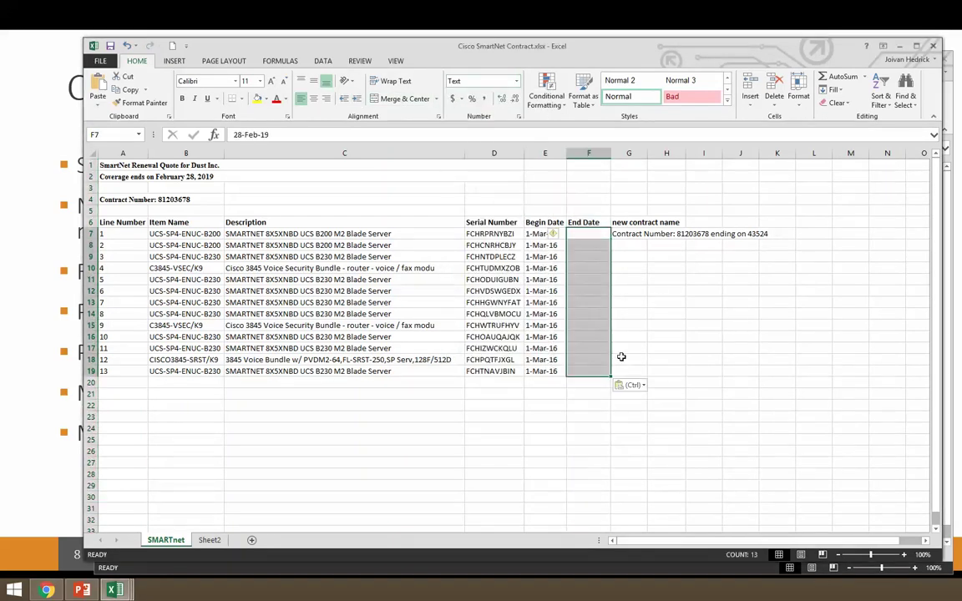
pyautogui.click(634, 290)
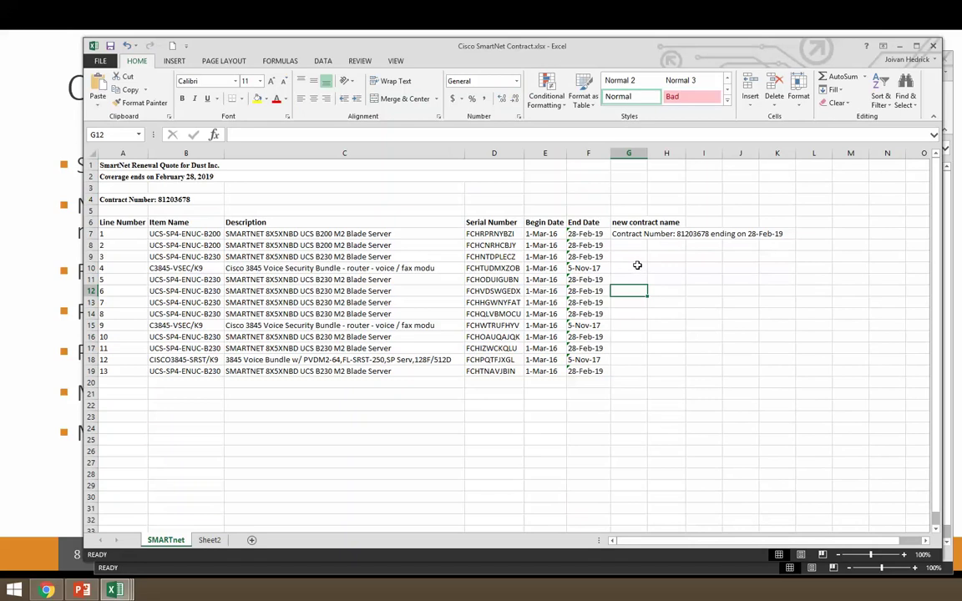
# Step: Try to copy the G7 contract name formula down through G19 and check the references in the filled cells
pyautogui.click(638, 237)
pyautogui.doubleClick(647, 240)
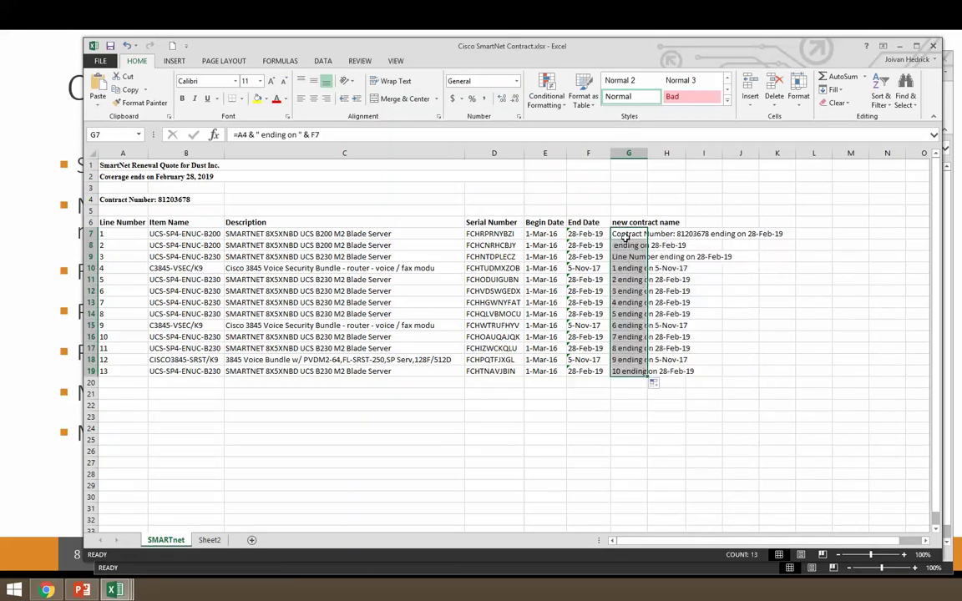
pyautogui.hotkey('ctrl', 'c')
pyautogui.moveTo(628, 245); pyautogui.dragTo(642, 374)
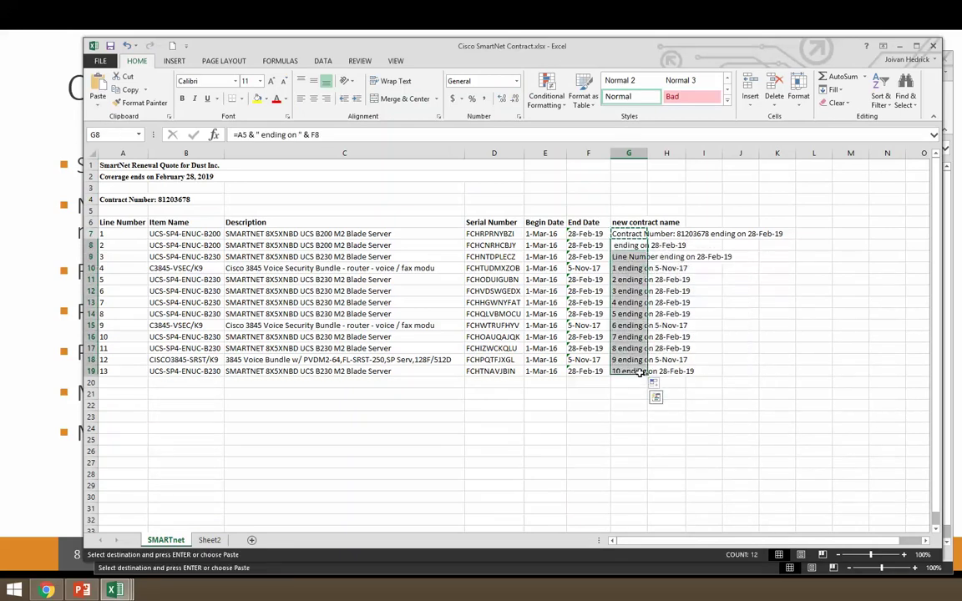
pyautogui.hotkey('ctrl', 'v')
pyautogui.click(622, 279)
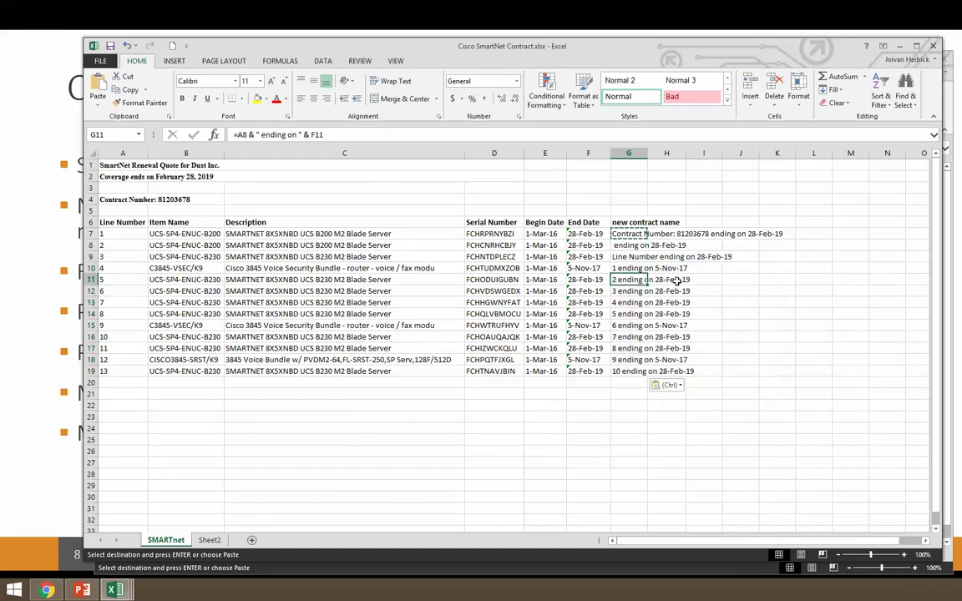
pyautogui.click(622, 245)
pyautogui.click(628, 233)
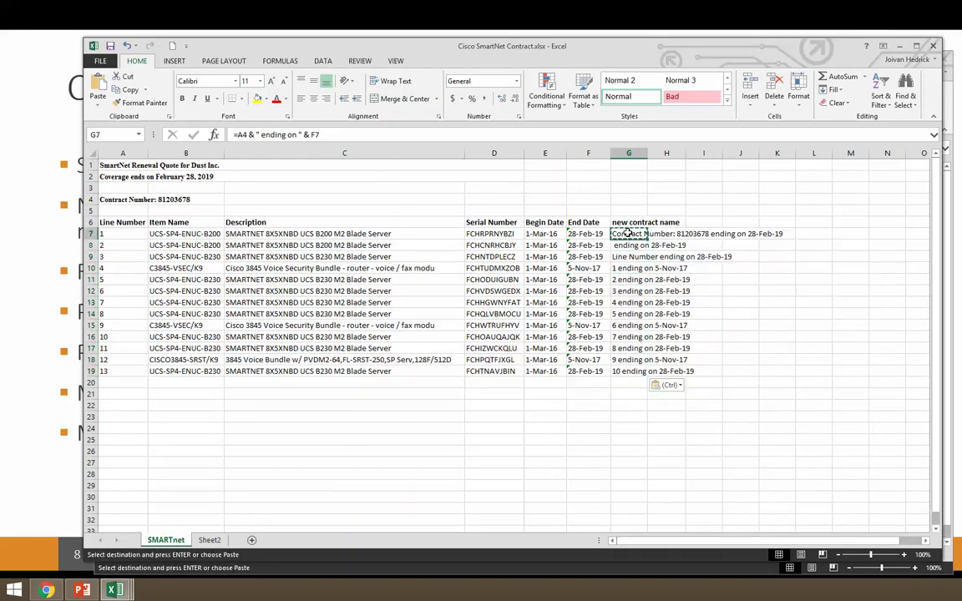
# Step: Replace the A4 reference in the G7 formula with literal text, starting the quoted string with "contract" before "ending on"
pyautogui.click(357, 134)
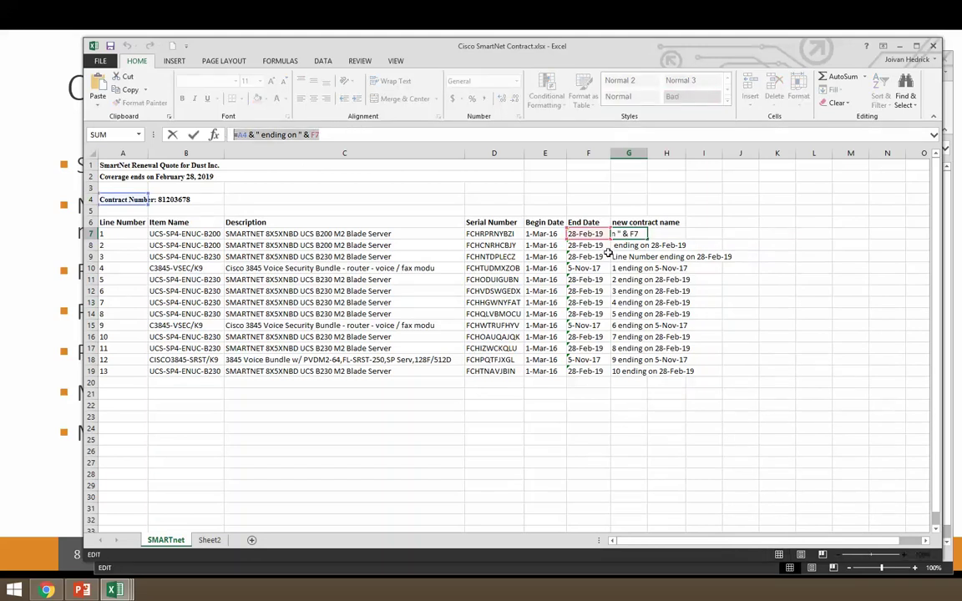
pyautogui.press('Escape')
pyautogui.click(249, 134)
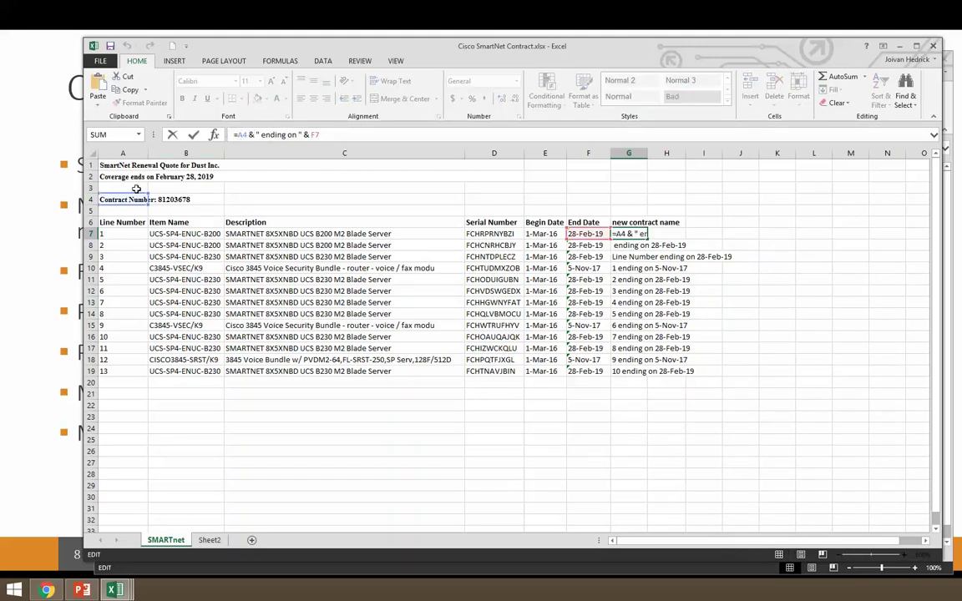
pyautogui.press('Left')
pyautogui.write('"Cotnract')
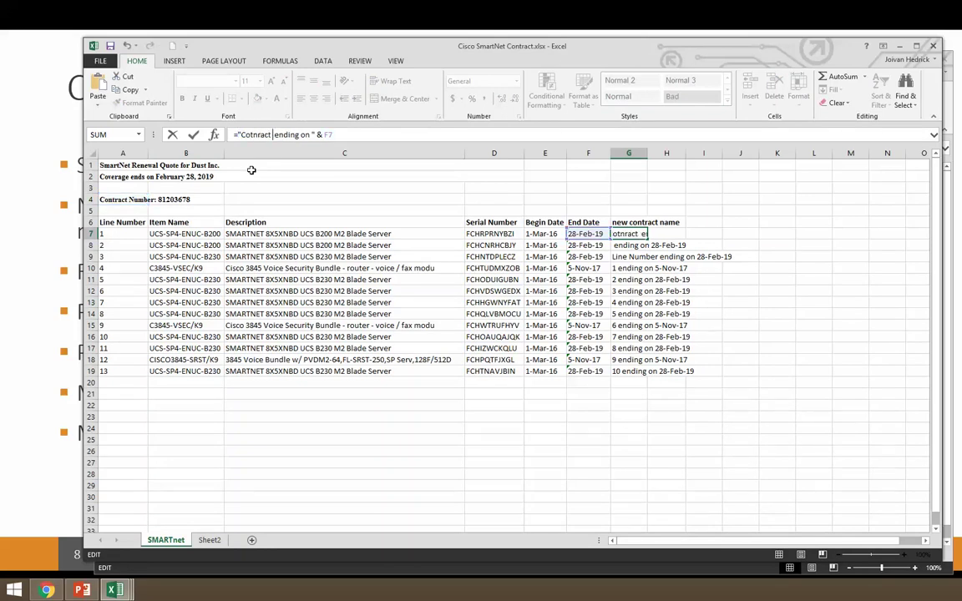
pyautogui.hotkey('ctrl', 'shift', 'Left')
pyautogui.hotkey('ctrl', 'shift', 'Left')
pyautogui.write('"contract ending')
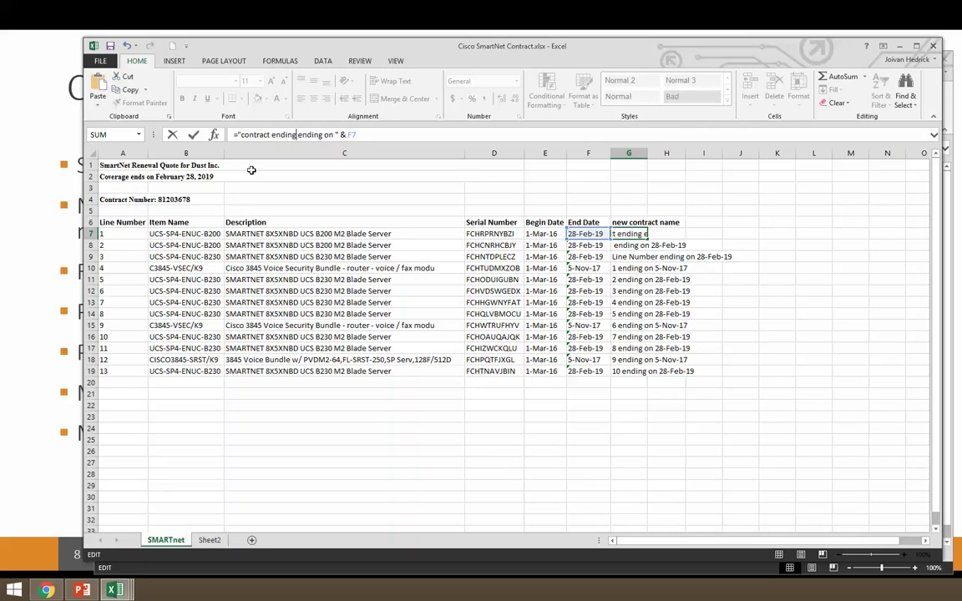
pyautogui.press('BackSpace')
pyautogui.press('BackSpace')
pyautogui.press('BackSpace')
pyautogui.press('BackSpace')
pyautogui.press('BackSpace')
pyautogui.press('BackSpace')
pyautogui.press('BackSpace')
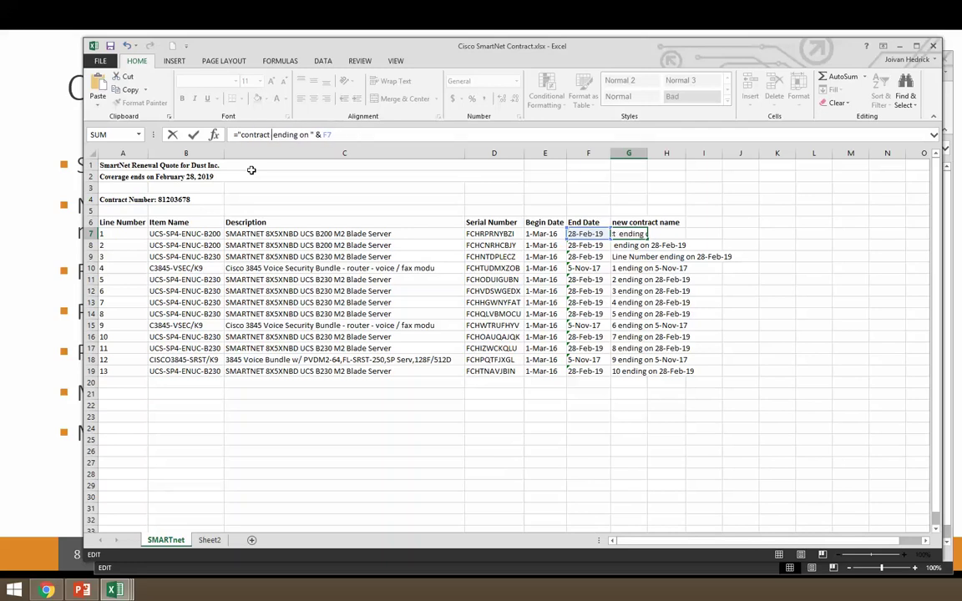
# Step: Insert the contract number from A4 into the G7 formula's text and capitalise its first word as "Contract"
pyautogui.write('81203678')
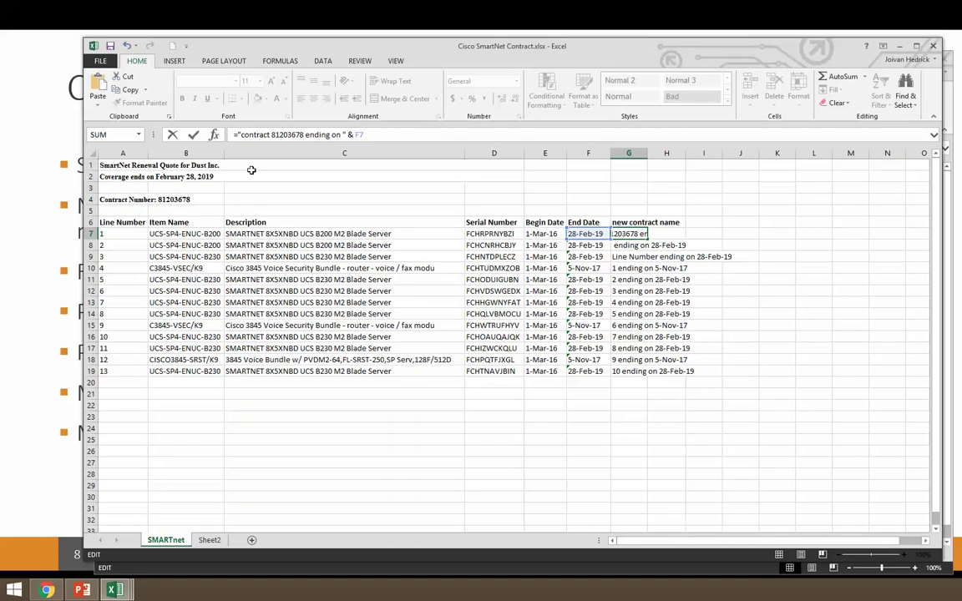
pyautogui.press('Home')
pyautogui.press('Delete')
pyautogui.write('C')
pyautogui.press('Return')
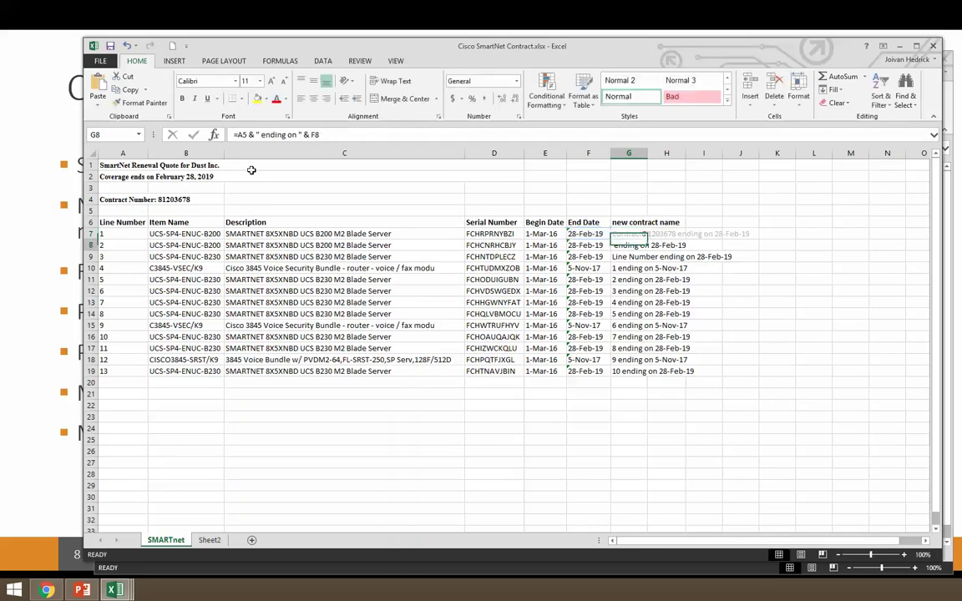
# Step: Fill the revised G7 contract name formula down through G19
pyautogui.click(636, 234)
pyautogui.doubleClick(647, 239)
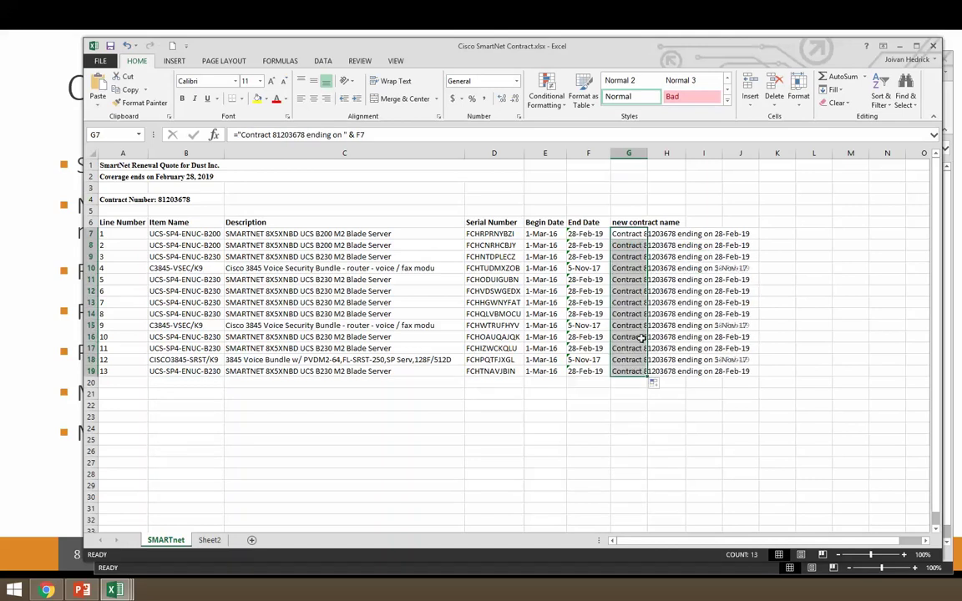
pyautogui.click(643, 325)
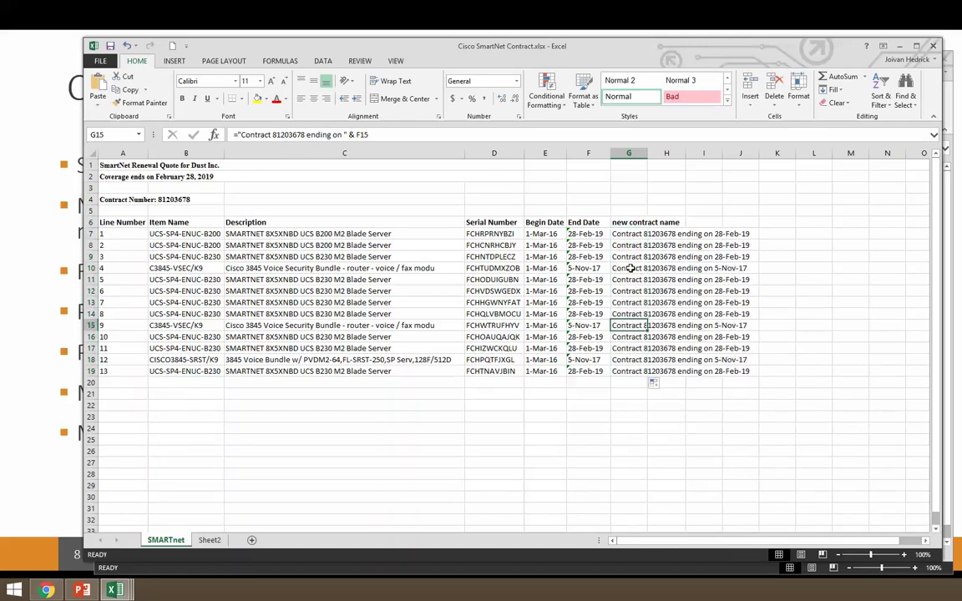
# Step: Copy the contract names in G7:G19 to a new worksheet, pasting them as values only from A1
pyautogui.moveTo(631, 238); pyautogui.dragTo(628, 371)
pyautogui.hotkey('ctrl', 'c')
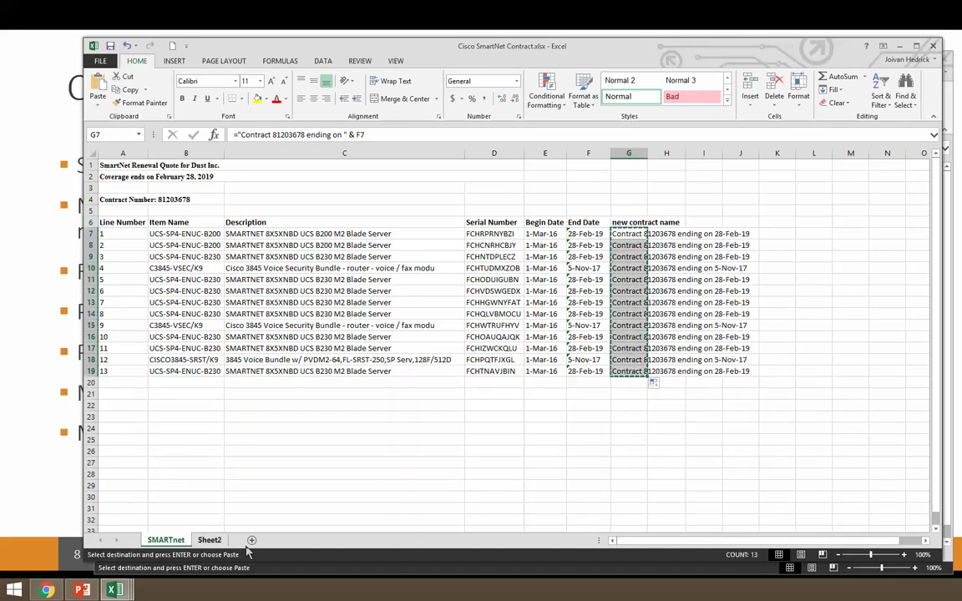
pyautogui.hotkey('ctrl', 'v')
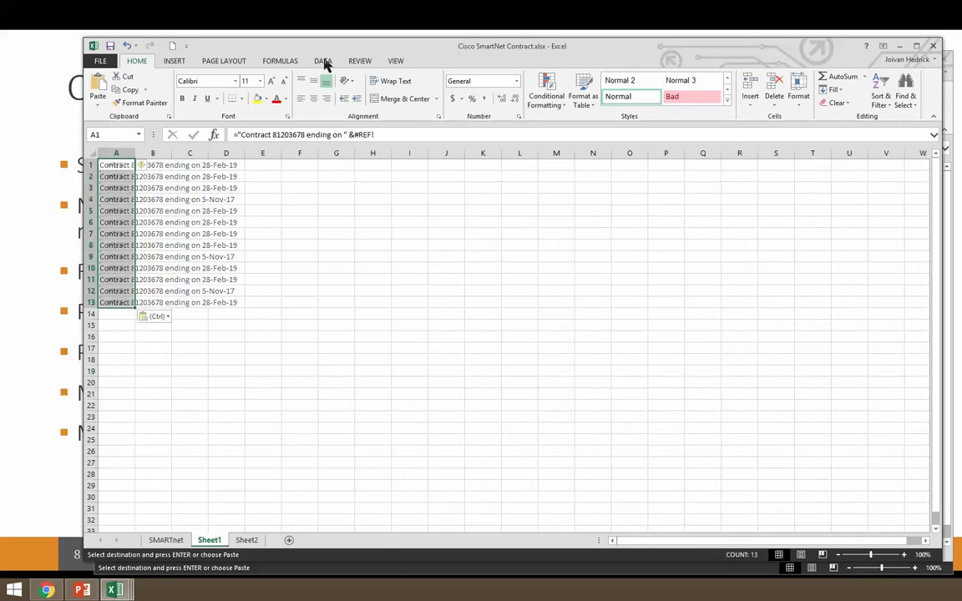
pyautogui.click(324, 61)
pyautogui.press('ctrl')
pyautogui.press('v')
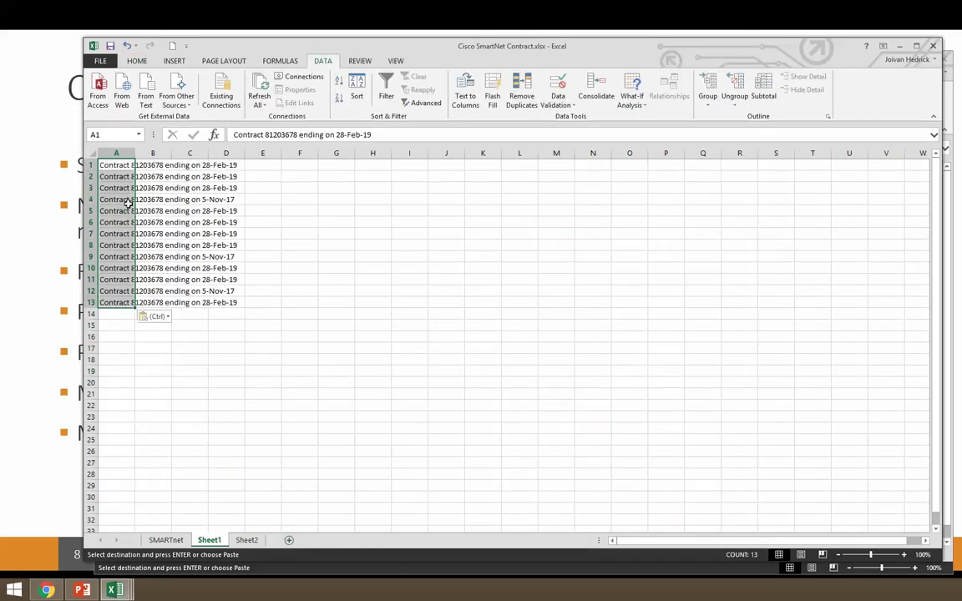
# Step: Remove the duplicate contract names from column A of Sheet1
pyautogui.click(521, 88)
pyautogui.click(712, 415)
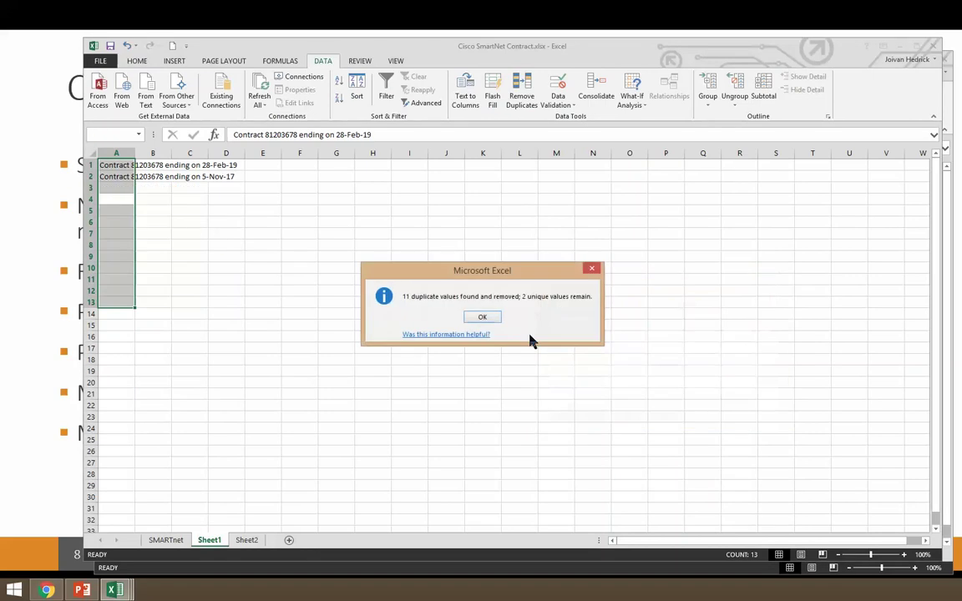
pyautogui.click(483, 318)
pyautogui.click(225, 222)
# Step: Review the unique contract names in A1:A2 and select the full text of the name in A1
pyautogui.moveTo(116, 165); pyautogui.dragTo(116, 176)
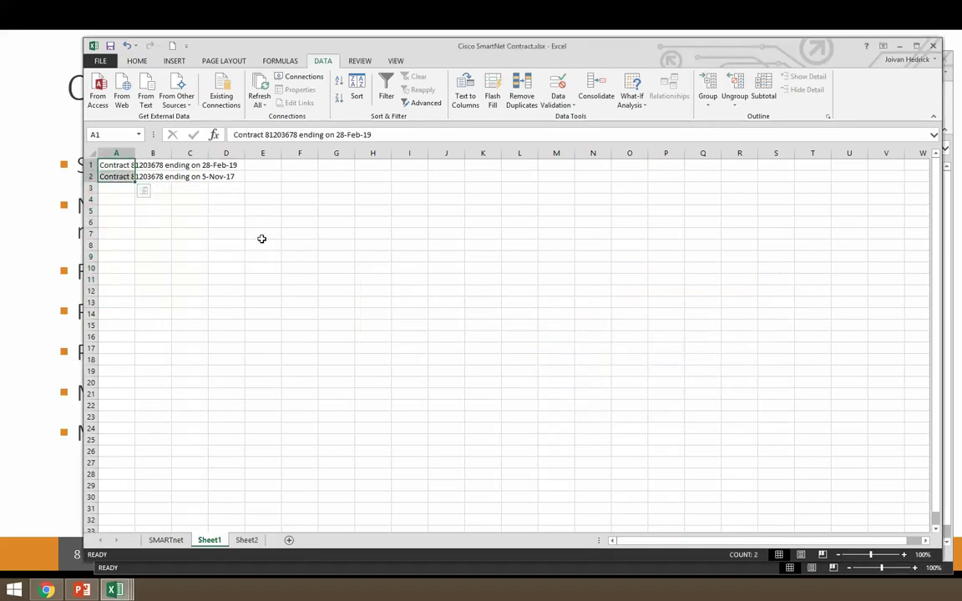
pyautogui.click(125, 192)
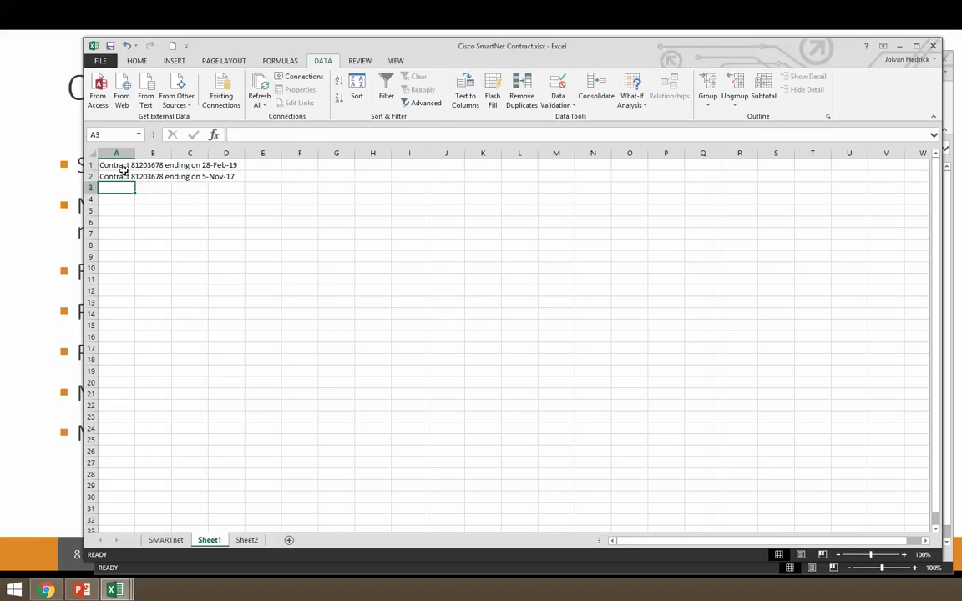
pyautogui.click(121, 167)
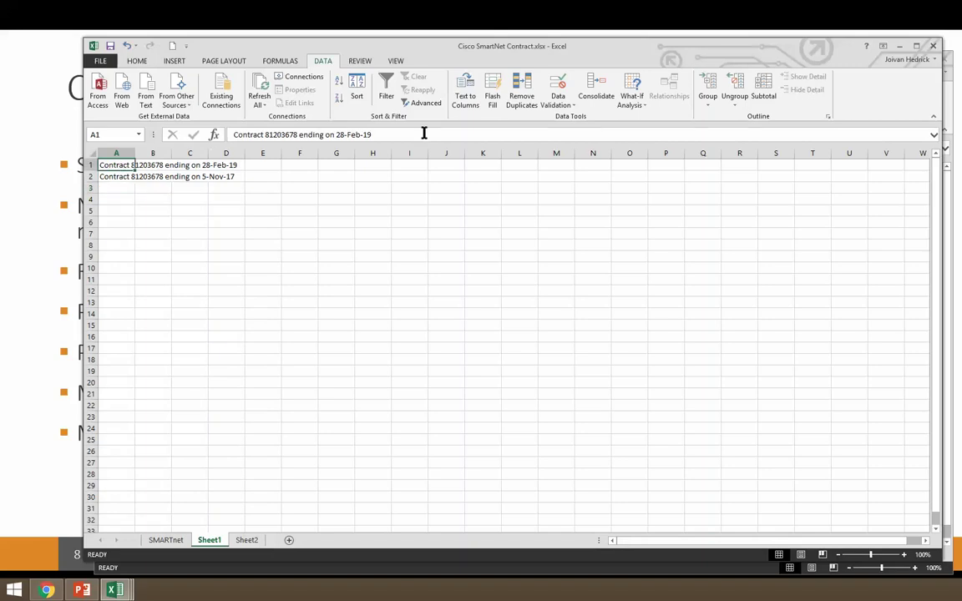
pyautogui.moveTo(423, 133); pyautogui.dragTo(189, 133)
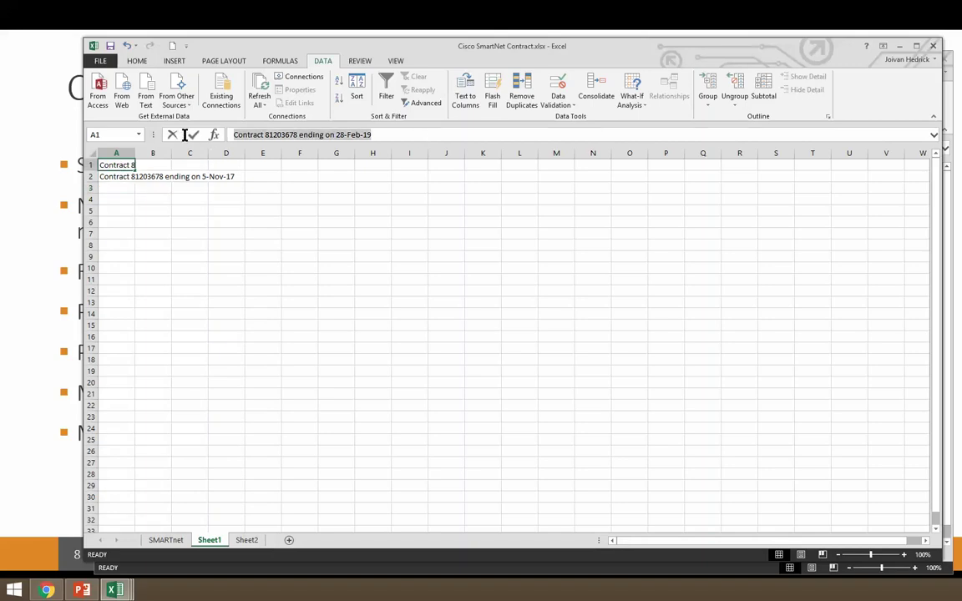
# Step: Switch to the service portal in Chrome and show the Asset Management options for creating a new contract
pyautogui.click(45, 591)
pyautogui.click(55, 547)
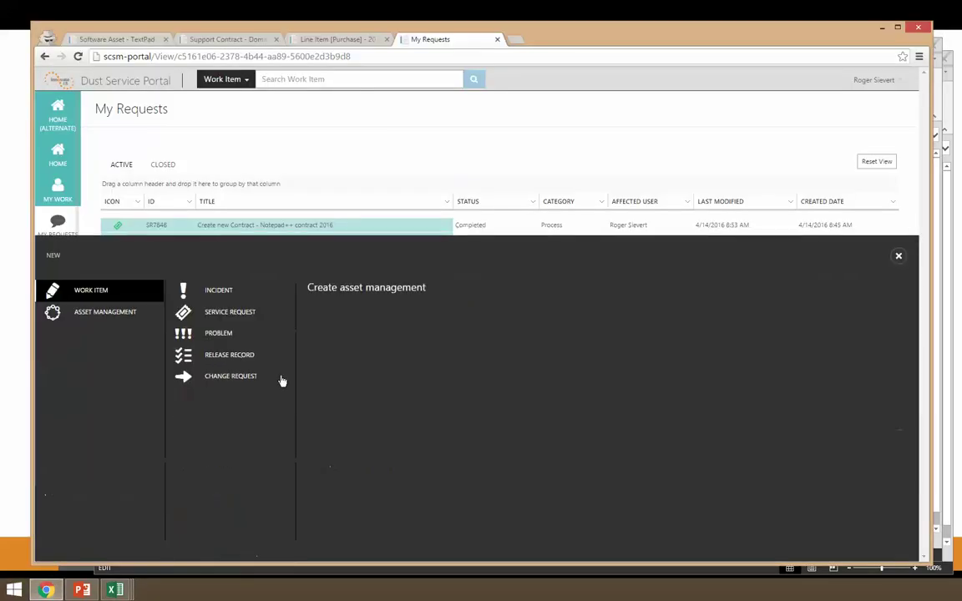
pyautogui.click(121, 310)
pyautogui.click(232, 290)
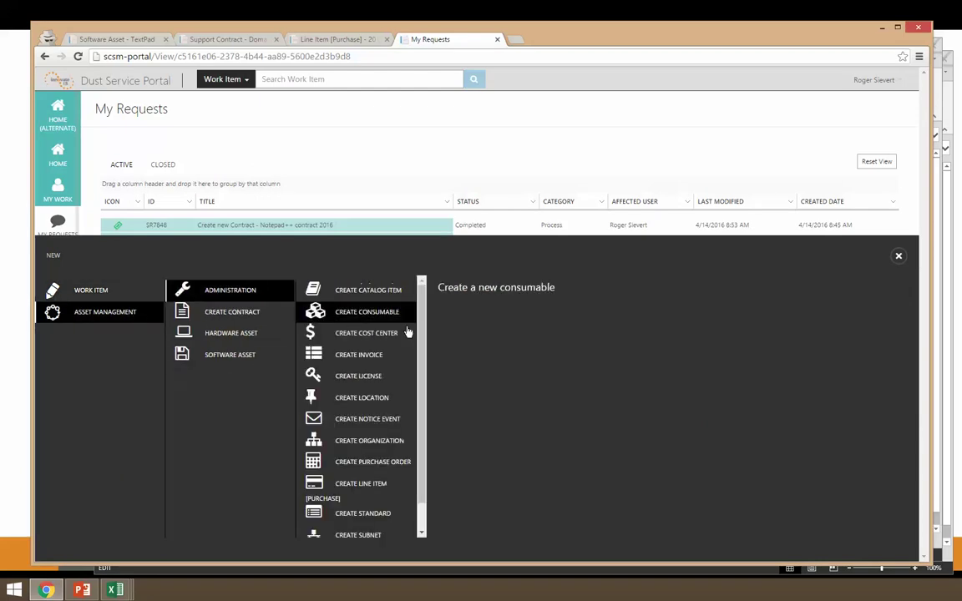
pyautogui.click(232, 312)
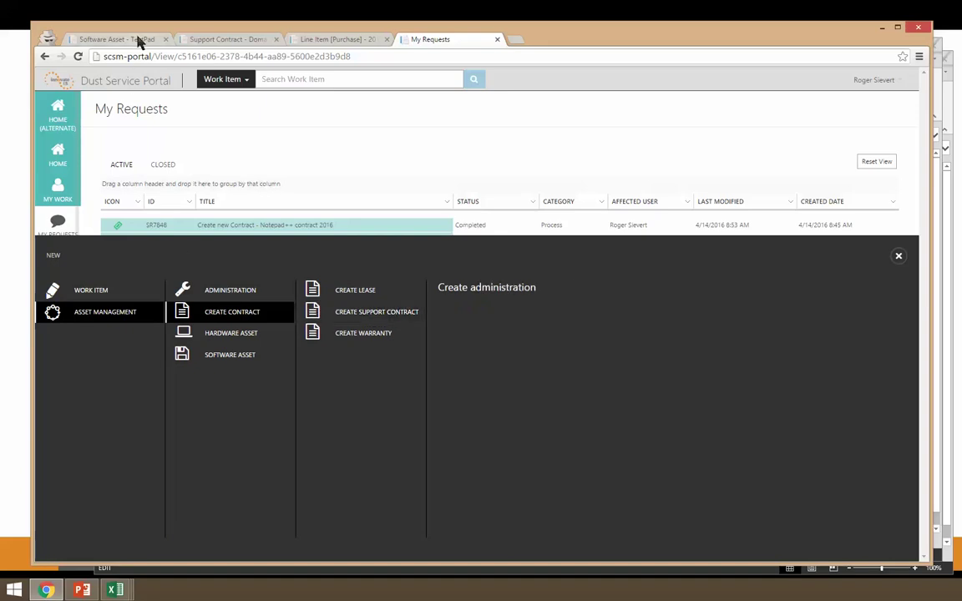
# Step: Open Bulk Add Hardware Assets to Contract from Home (Alternate) in a new tab and select the Annual Plus Enterprise Subscription through 01/2015 contract
pyautogui.middleClick(59, 110)
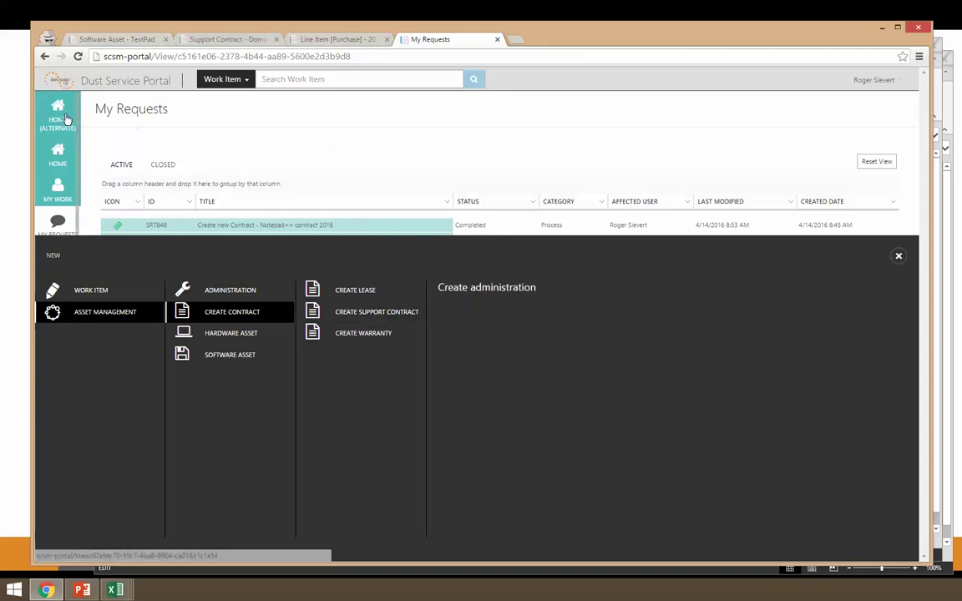
pyautogui.click(547, 41)
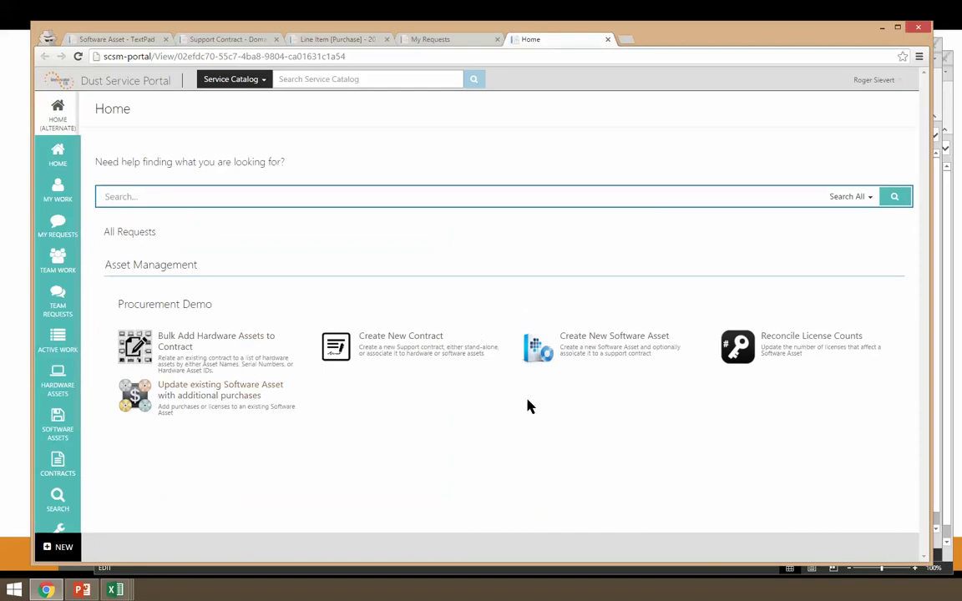
pyautogui.click(214, 338)
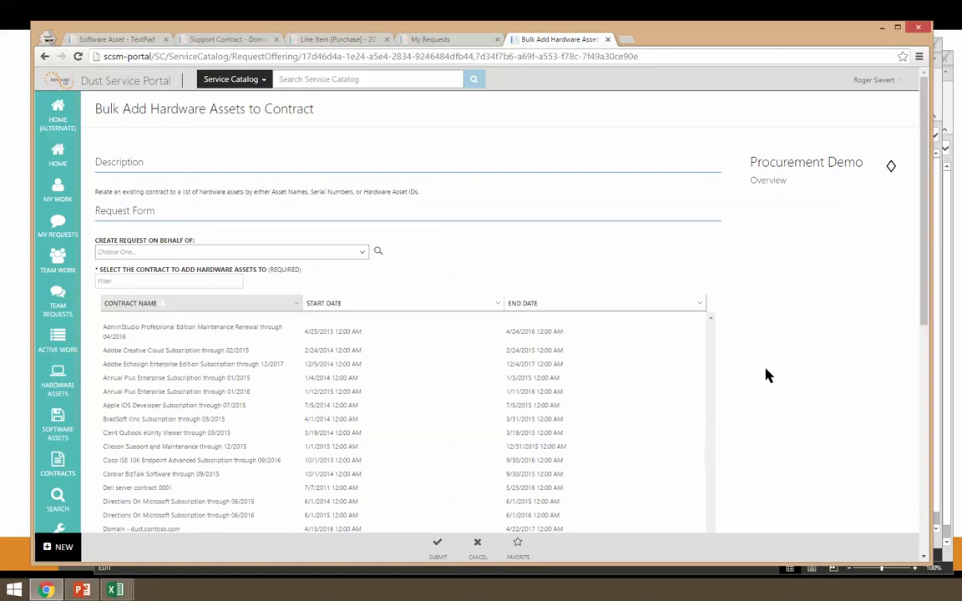
pyautogui.click(137, 380)
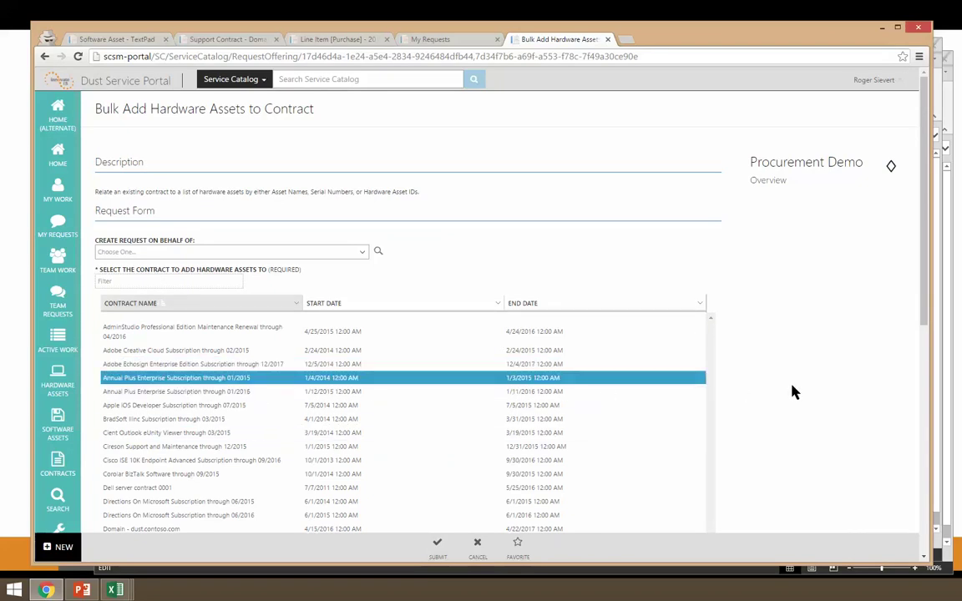
pyautogui.scroll(-5, 794, 392)
# Step: Switch to the Cisco SmartNet Contract workbook and sort the SMARTnet sheet's line items by Serial Number, A to Z
pyautogui.hotkey('alt', 'Tab')
pyautogui.click(188, 413)
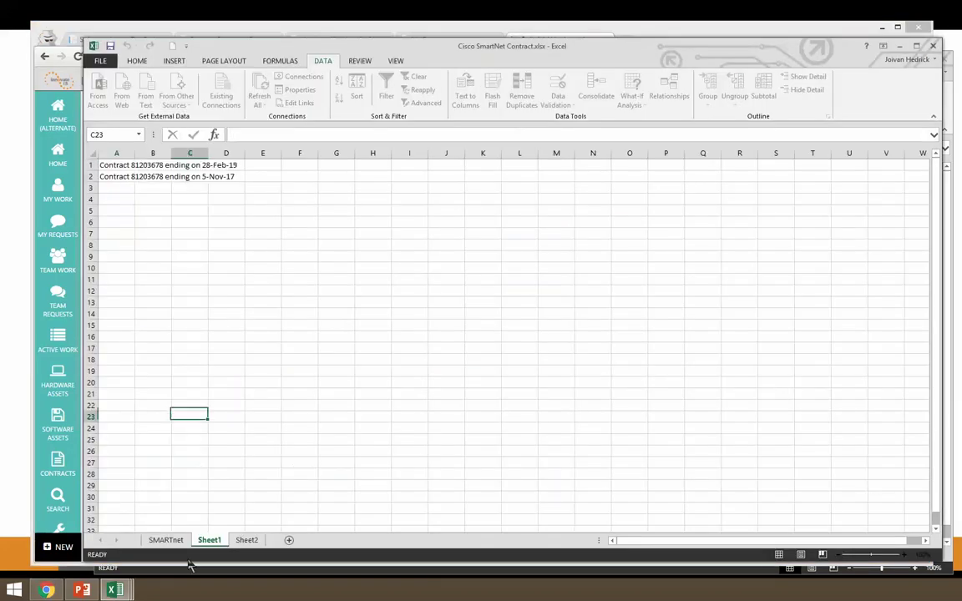
pyautogui.click(165, 540)
pyautogui.click(486, 268)
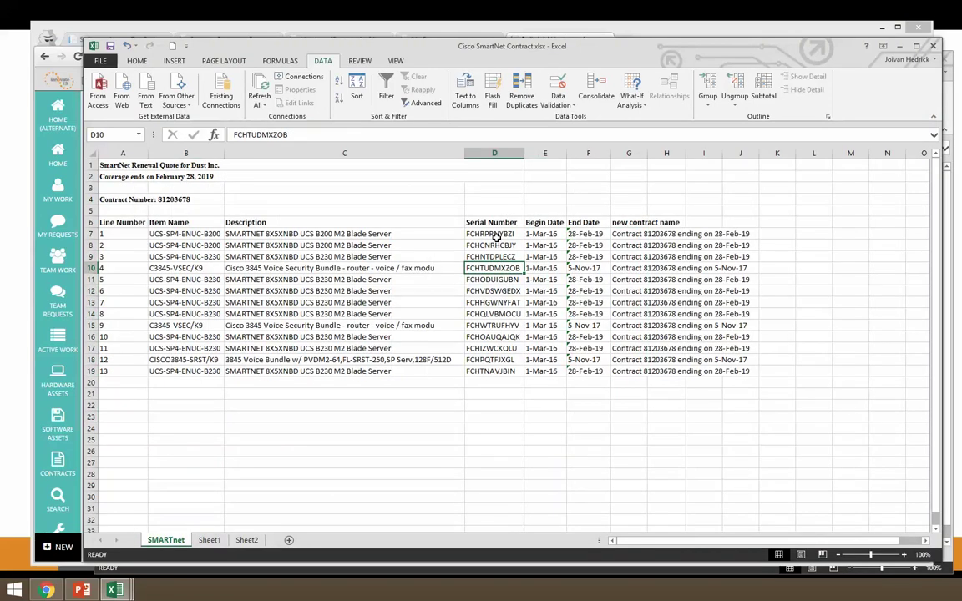
pyautogui.click(496, 243)
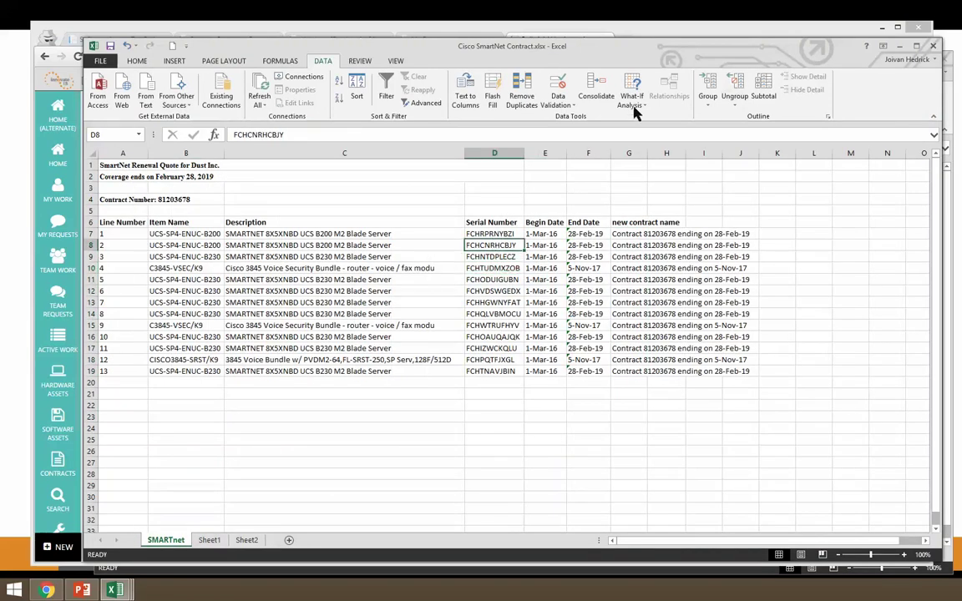
pyautogui.click(137, 61)
pyautogui.click(878, 101)
pyautogui.click(898, 125)
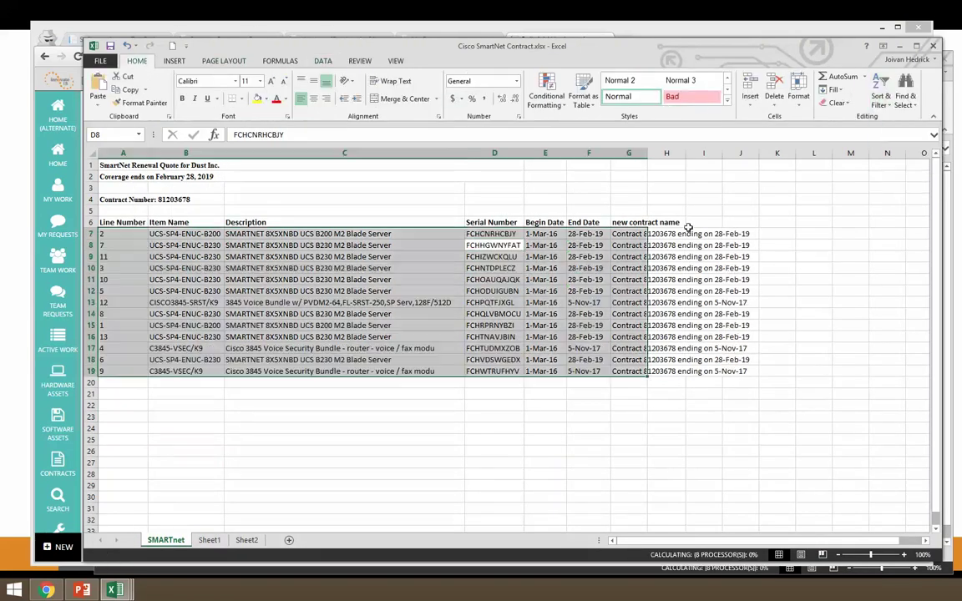
# Step: Sort the line items by the new contract name column, A to Z, grouping rows by contract end date
pyautogui.click(499, 235)
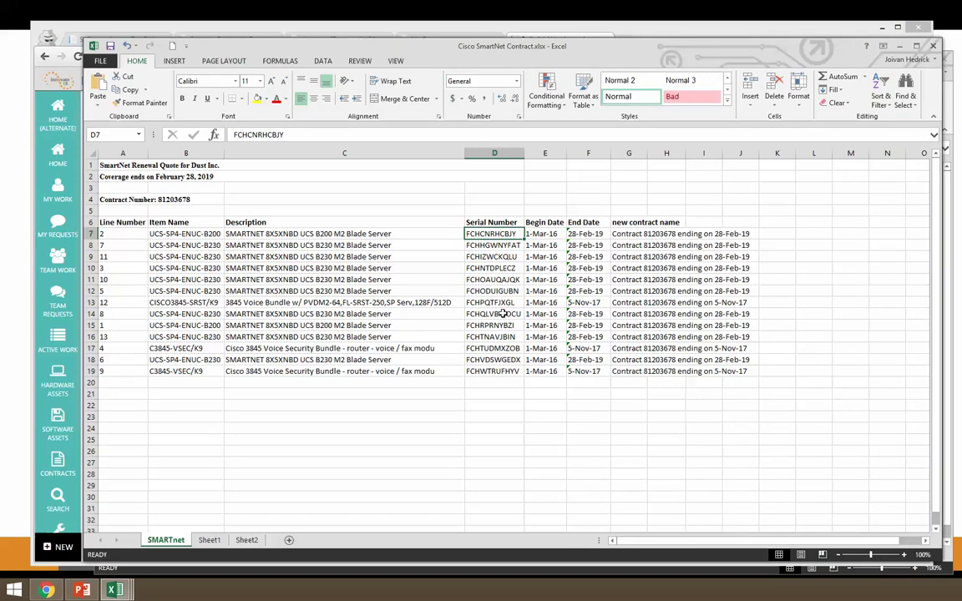
pyautogui.click(624, 257)
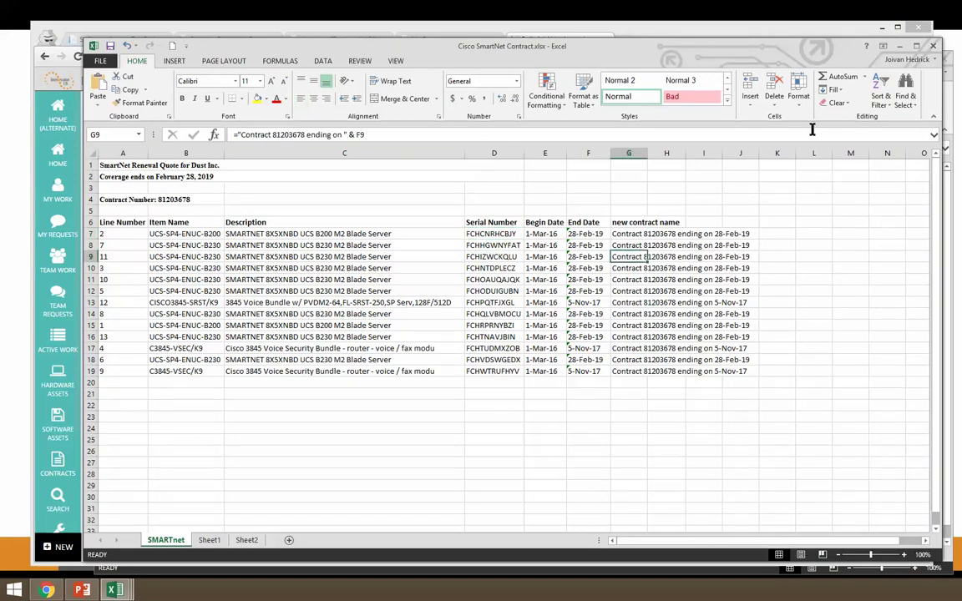
pyautogui.click(881, 96)
pyautogui.click(898, 124)
pyautogui.click(541, 333)
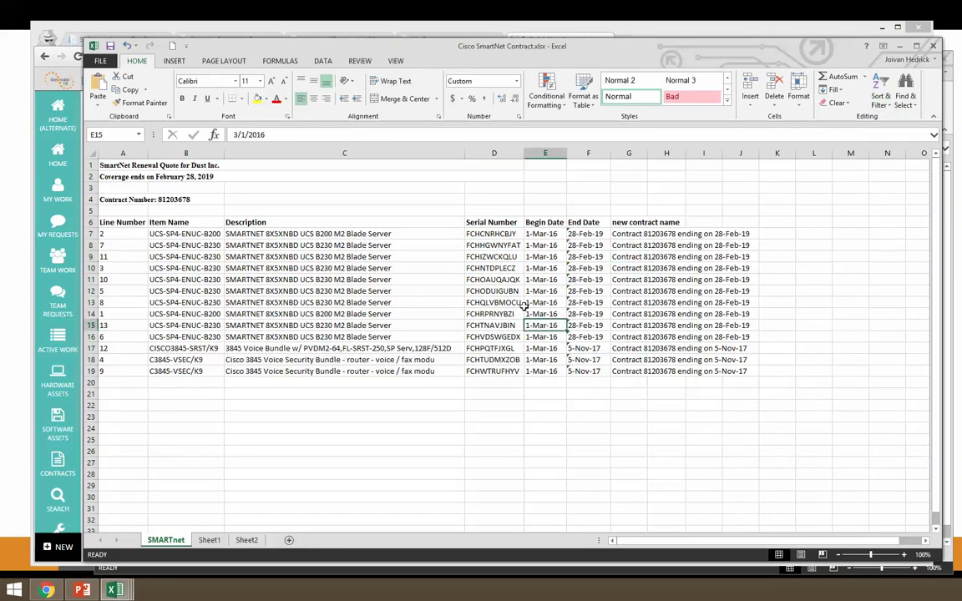
# Step: Copy the serial numbers in D7:D16 for the contract ending on 28-Feb-19
pyautogui.click(469, 336)
pyautogui.hotkey('ctrl', 'c')
pyautogui.hotkey('shift', 'Up')
pyautogui.hotkey('shift', 'Up')
pyautogui.hotkey('shift', 'Up')
pyautogui.hotkey('shift', 'Up')
pyautogui.hotkey('shift', 'Up')
pyautogui.hotkey('shift', 'Up')
pyautogui.hotkey('shift', 'Up')
pyautogui.hotkey('shift', 'Up')
pyautogui.hotkey('shift', 'Up')
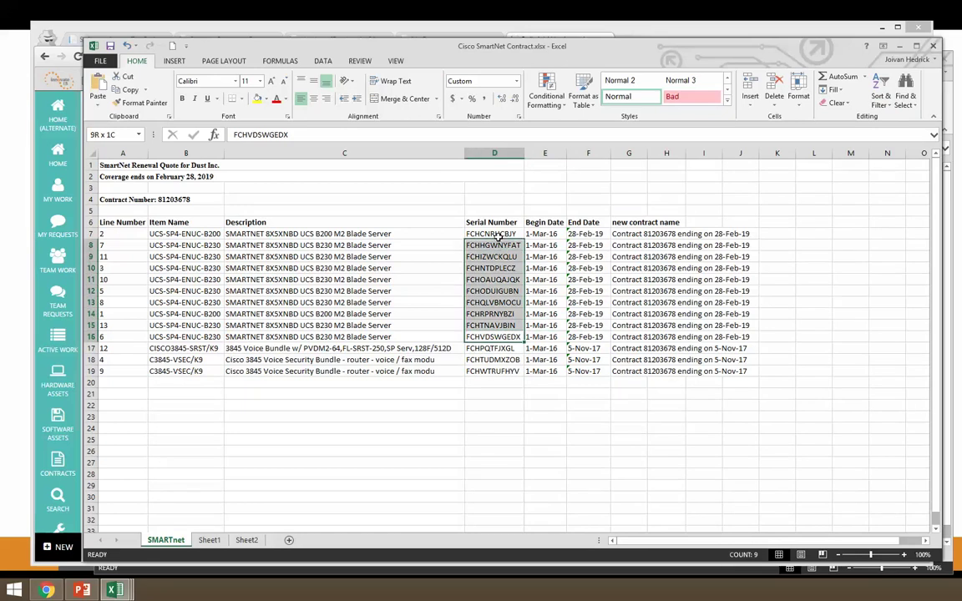
pyautogui.hotkey('ctrl', 'c')
# Step: Switch to the portal request form in Chrome and paste the copied serial numbers into the list of hardware assets to relate
pyautogui.press('alt')
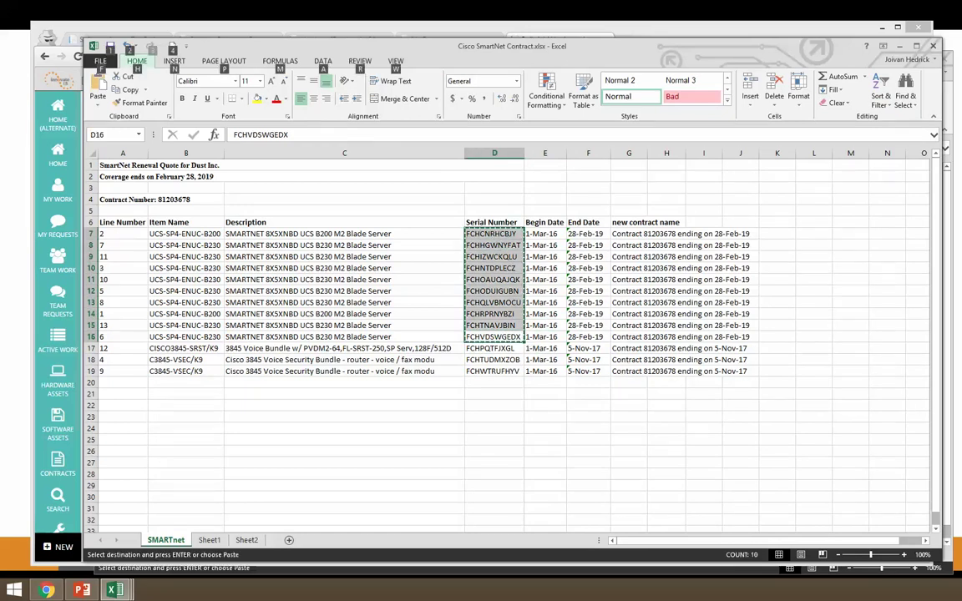
pyautogui.hotkey('alt', 'Tab')
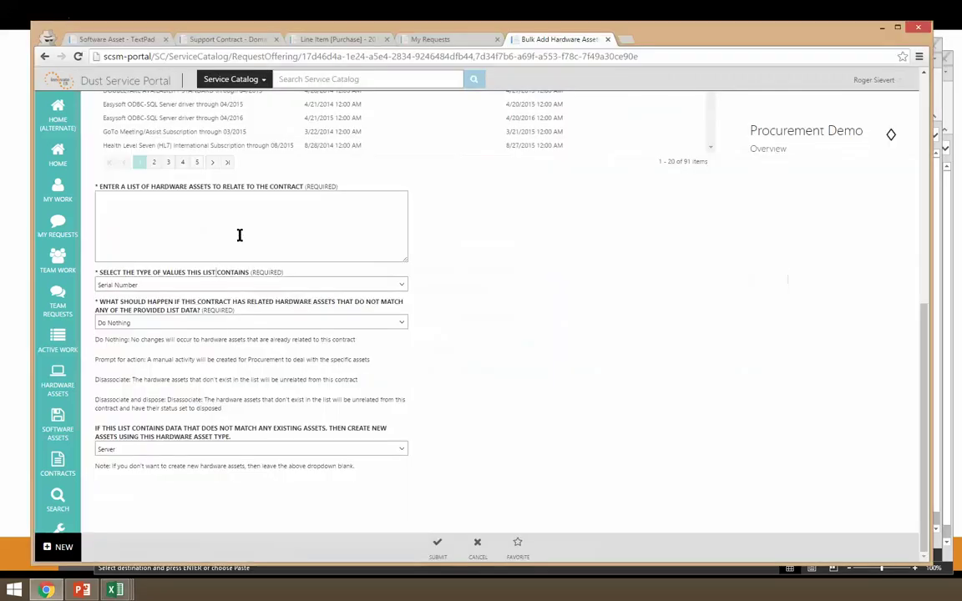
pyautogui.click(297, 228)
pyautogui.hotkey('ctrl', 'v')
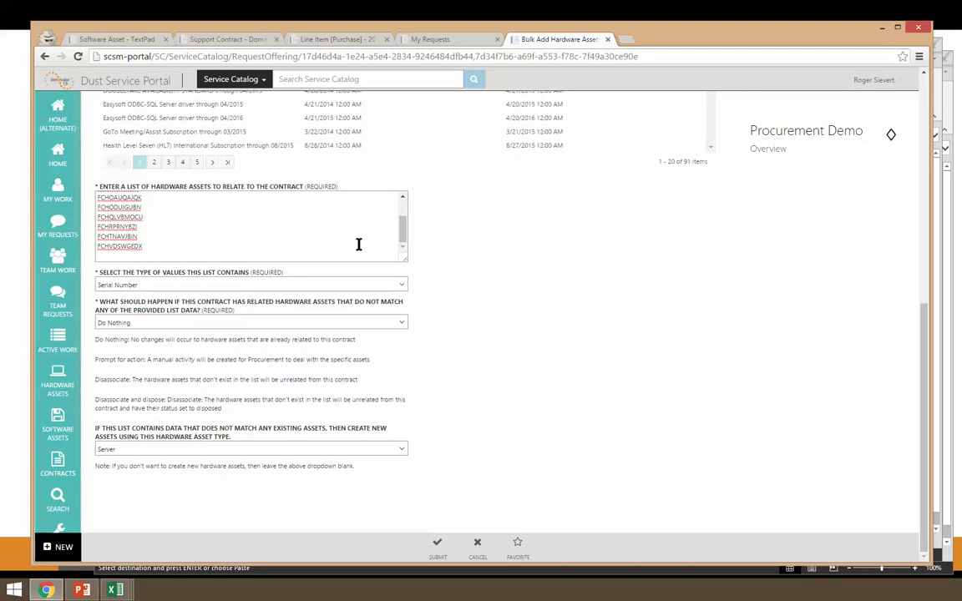
pyautogui.moveTo(149, 244); pyautogui.dragTo(100, 246)
pyautogui.click(535, 272)
# Step: Submit the Bulk Add Hardware Assets to Contract request and switch to the PowerPoint slide on hardware assets with contracts
pyautogui.click(436, 543)
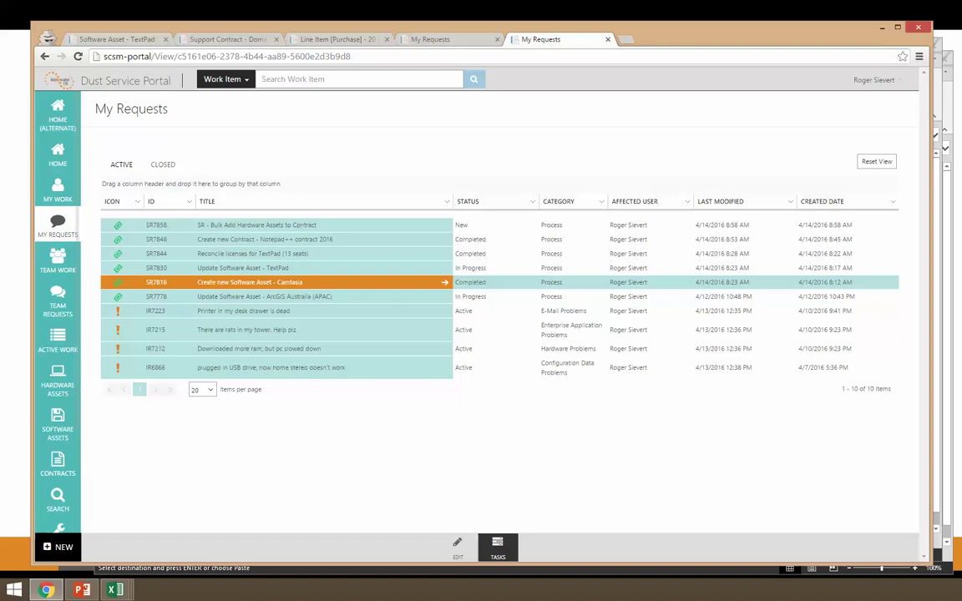
pyautogui.hotkey('alt', 'Tab')
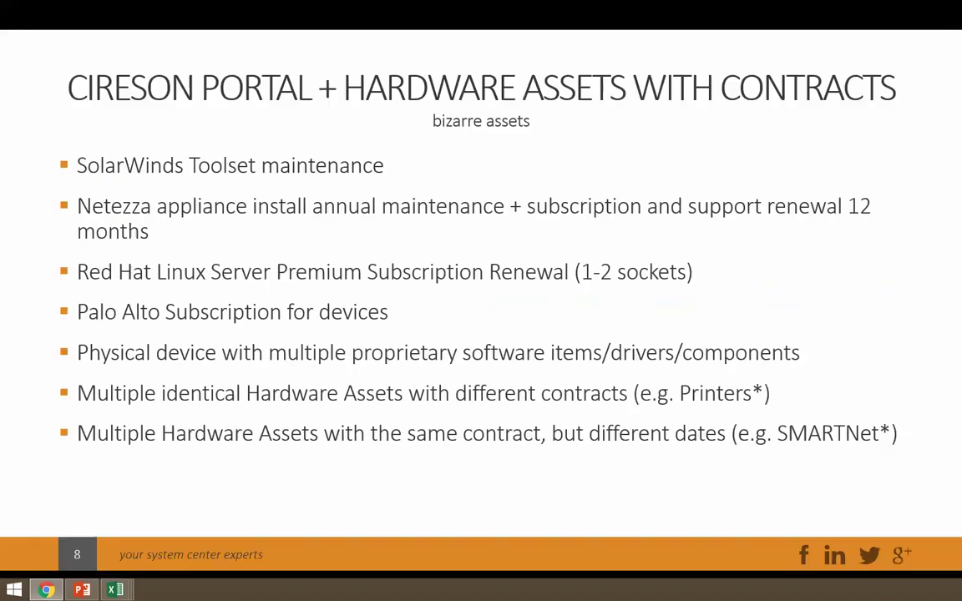